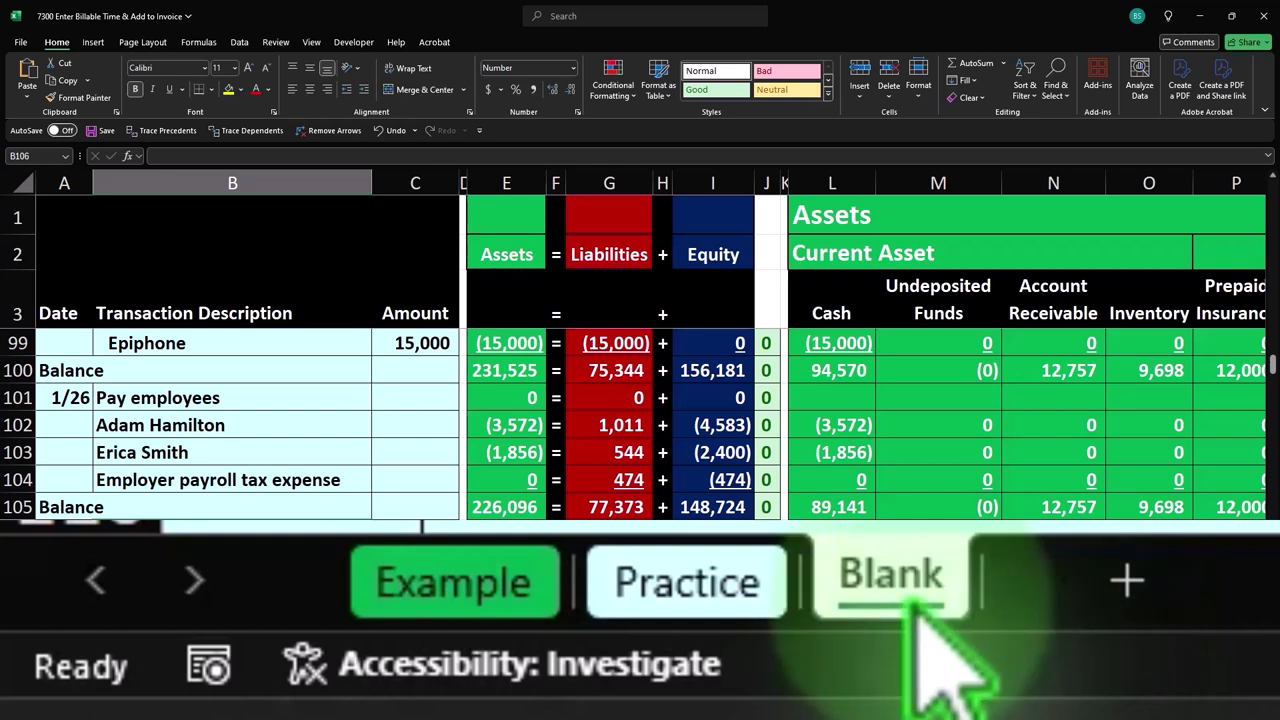
View the Example sheet's 1/30 billable entry of 800 and select the Pay employees cell.
{"action": "left_click", "coordinate": [515, 592]}
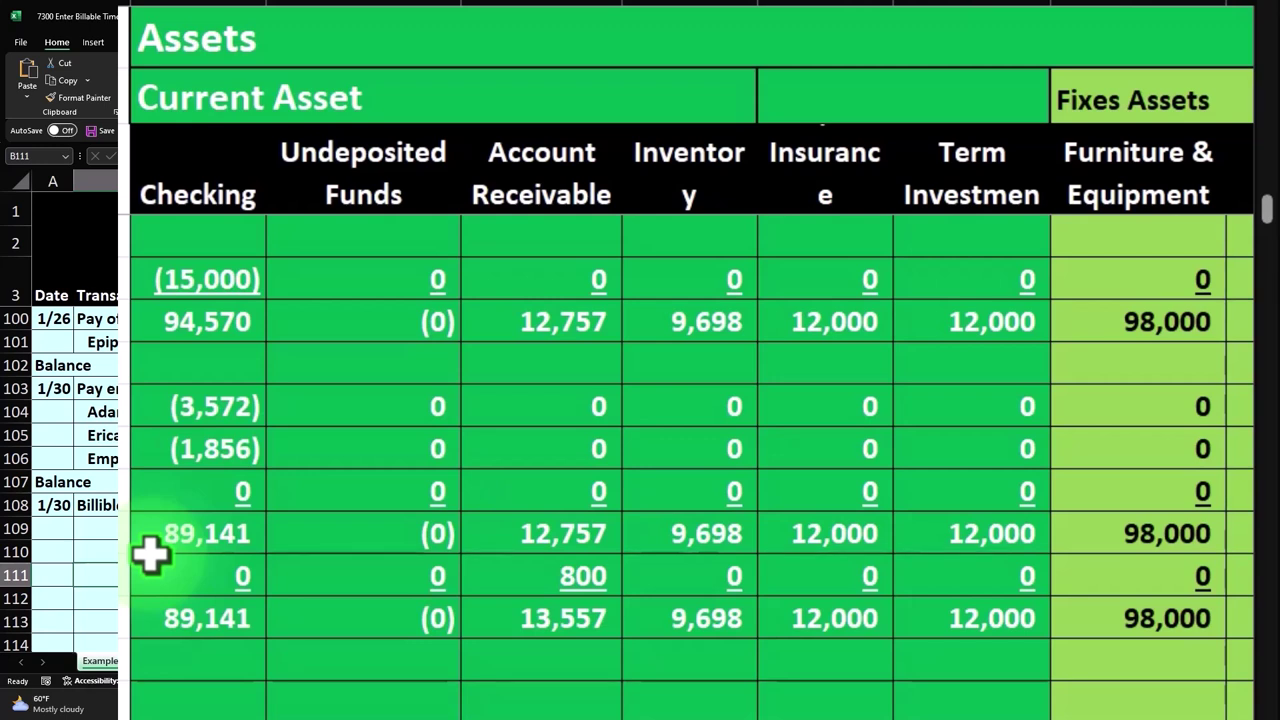
{"action": "left_click", "coordinate": [168, 390]}
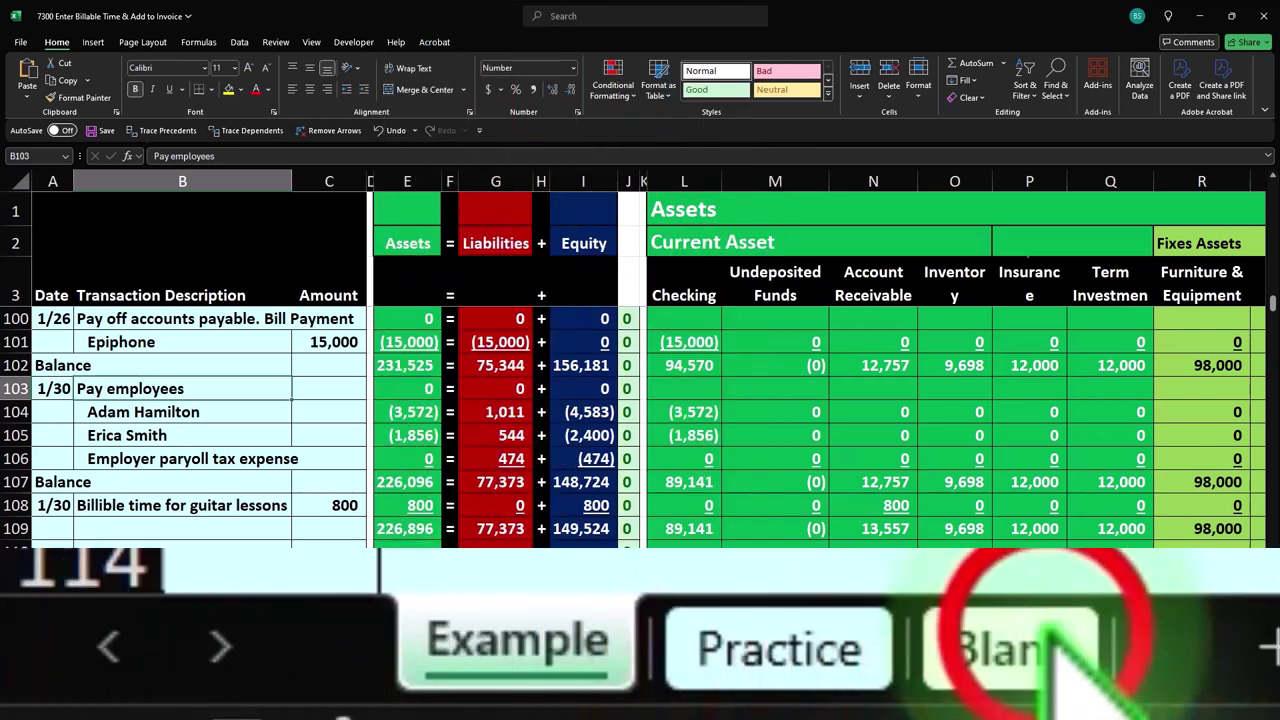
On the Blank sheet, move past the Balance Sheet to the payroll journal entries near column DH.
{"action": "left_click", "coordinate": [200, 664]}
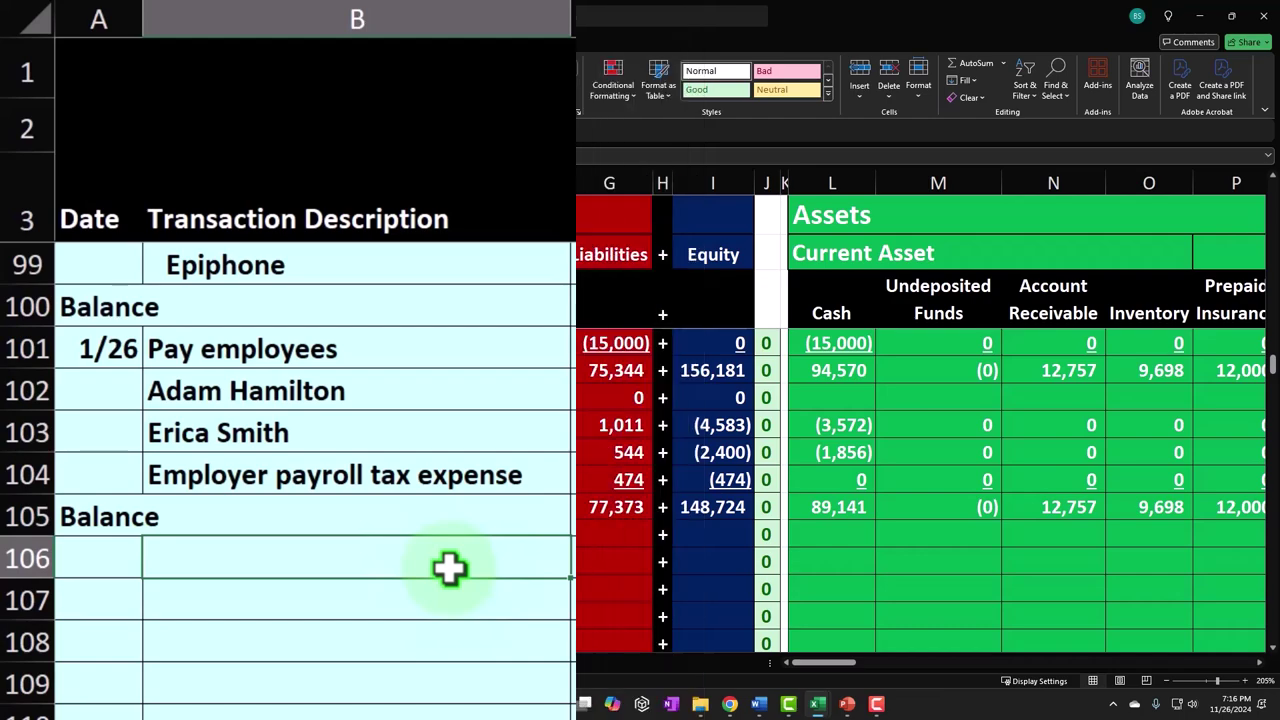
{"action": "key", "text": "Right"}
{"action": "key", "text": "Right"}
{"action": "key", "text": "Right"}
{"action": "key", "text": "Right"}
{"action": "key", "text": "Right"}
{"action": "key", "text": "Right"}
{"action": "key", "text": "Right"}
{"action": "key", "text": "Right"}
{"action": "key", "text": "Right"}
{"action": "key", "text": "Right"}
{"action": "key", "text": "Right"}
{"action": "key", "text": "Right"}
{"action": "key", "text": "Right"}
{"action": "key", "text": "Right"}
{"action": "key", "text": "Right"}
{"action": "key", "text": "Right"}
{"action": "key", "text": "Right"}
{"action": "key", "text": "Right"}
{"action": "key", "text": "Right"}
{"action": "key", "text": "Right"}
{"action": "key", "text": "Right"}
{"action": "key", "text": "Right"}
{"action": "key", "text": "Right"}
{"action": "key", "text": "Right"}
{"action": "key", "text": "Right"}
{"action": "key", "text": "Right"}
{"action": "key", "text": "Right"}
{"action": "key", "text": "Right"}
{"action": "key", "text": "Right"}
{"action": "key", "text": "Right"}
{"action": "key", "text": "Right"}
{"action": "key", "text": "Right"}
{"action": "key", "text": "Right"}
{"action": "key", "text": "Right"}
{"action": "key", "text": "Right"}
{"action": "key", "text": "Right"}
{"action": "key", "text": "Right"}
{"action": "key", "text": "Right"}
{"action": "key", "text": "Right"}
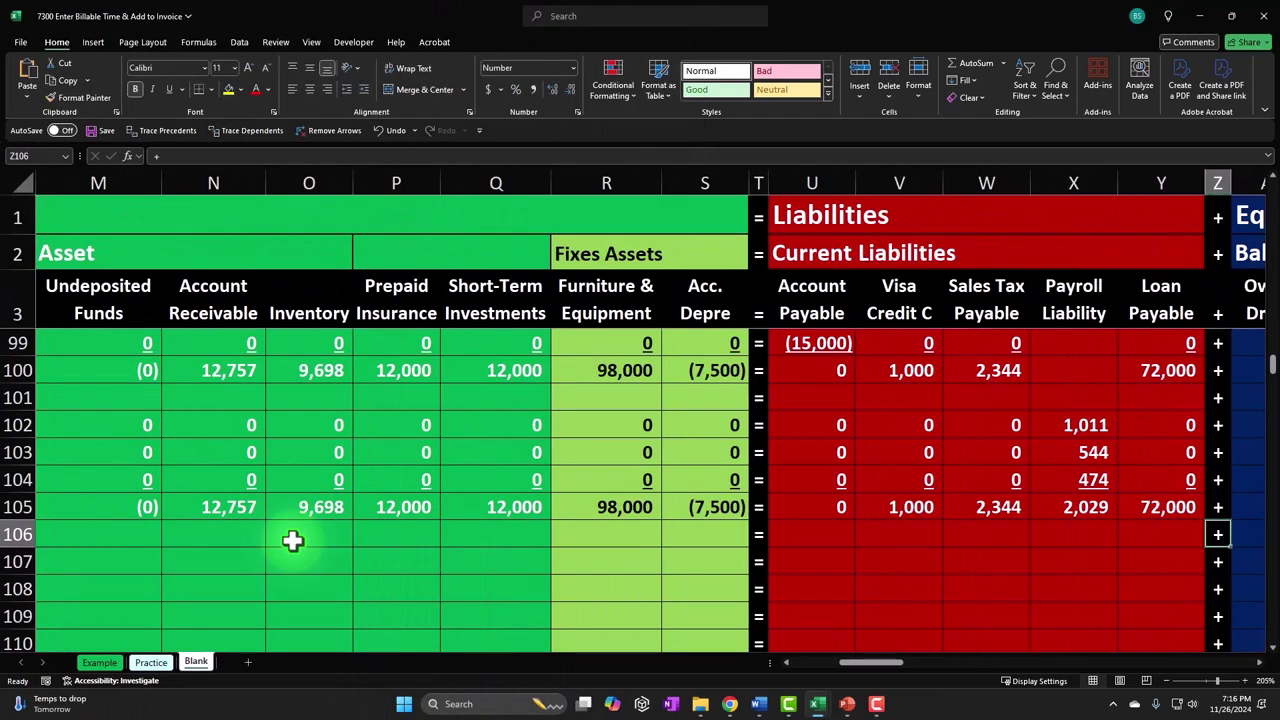
{"action": "key", "text": "Right"}
{"action": "key", "text": "Right"}
{"action": "key", "text": "Right"}
{"action": "key", "text": "Right"}
{"action": "key", "text": "Right"}
{"action": "key", "text": "Right"}
{"action": "key", "text": "Right"}
{"action": "key", "text": "Right"}
{"action": "key", "text": "Right"}
{"action": "key", "text": "Right"}
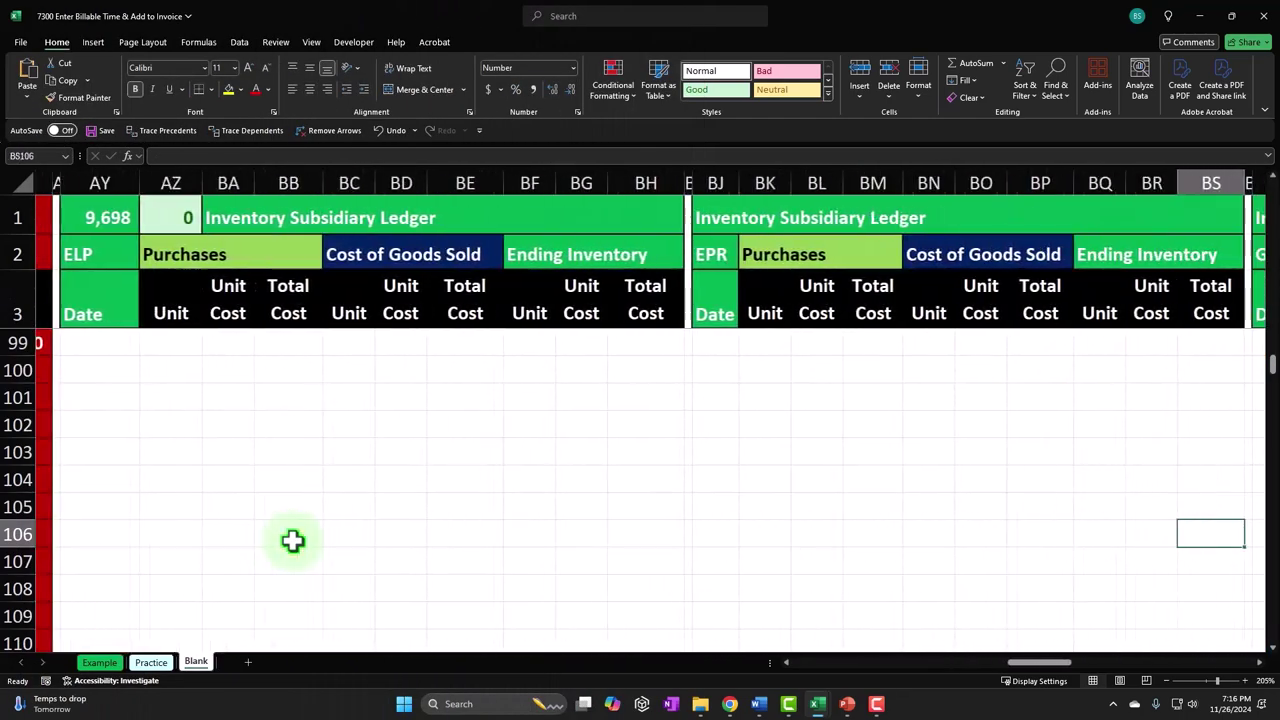
{"action": "key", "text": "Up"}
{"action": "key", "text": "Up"}
{"action": "key", "text": "Up"}
{"action": "key", "text": "Up"}
{"action": "key", "text": "Up"}
{"action": "key", "text": "Up"}
{"action": "key", "text": "Up"}
{"action": "key", "text": "Up"}
{"action": "key", "text": "Up"}
{"action": "key", "text": "Up"}
{"action": "key", "text": "Up"}
{"action": "key", "text": "Up"}
{"action": "key", "text": "Up"}
{"action": "key", "text": "Up"}
{"action": "key", "text": "Up"}
{"action": "key", "text": "Up"}
{"action": "key", "text": "Up"}
{"action": "key", "text": "Up"}
{"action": "key", "text": "Up"}
{"action": "key", "text": "Up"}
{"action": "key", "text": "Up"}
{"action": "key", "text": "Up"}
{"action": "key", "text": "Up"}
{"action": "key", "text": "Up"}
{"action": "key", "text": "Up"}
{"action": "key", "text": "Up"}
{"action": "key", "text": "Up"}
{"action": "key", "text": "Up"}
{"action": "key", "text": "Up"}
{"action": "key", "text": "Up"}
{"action": "key", "text": "Up"}
{"action": "key", "text": "Up"}
{"action": "key", "text": "Up"}
{"action": "key", "text": "Up"}
{"action": "key", "text": "Up"}
{"action": "key", "text": "Up"}
{"action": "key", "text": "Up"}
{"action": "key", "text": "Up"}
{"action": "key", "text": "Up"}
{"action": "key", "text": "Up"}
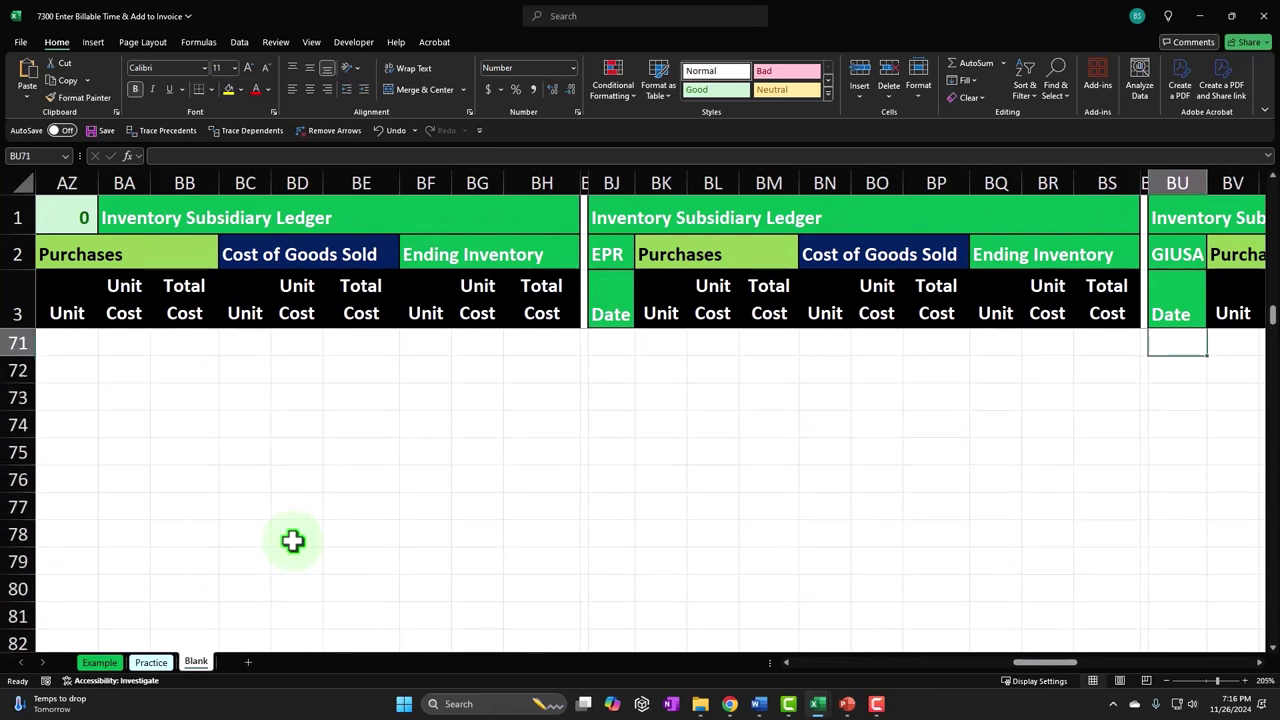
{"action": "key", "text": "Up"}
{"action": "key", "text": "Up"}
{"action": "key", "text": "Up"}
{"action": "key", "text": "Up"}
{"action": "key", "text": "Up"}
{"action": "key", "text": "Up"}
{"action": "key", "text": "Up"}
{"action": "key", "text": "Up"}
{"action": "key", "text": "Up"}
{"action": "key", "text": "Up"}
{"action": "key", "text": "Up"}
{"action": "key", "text": "Up"}
{"action": "key", "text": "Up"}
{"action": "key", "text": "Up"}
{"action": "key", "text": "Up"}
{"action": "key", "text": "Up"}
{"action": "key", "text": "Up"}
{"action": "key", "text": "Up"}
{"action": "key", "text": "Up"}
{"action": "key", "text": "Up"}
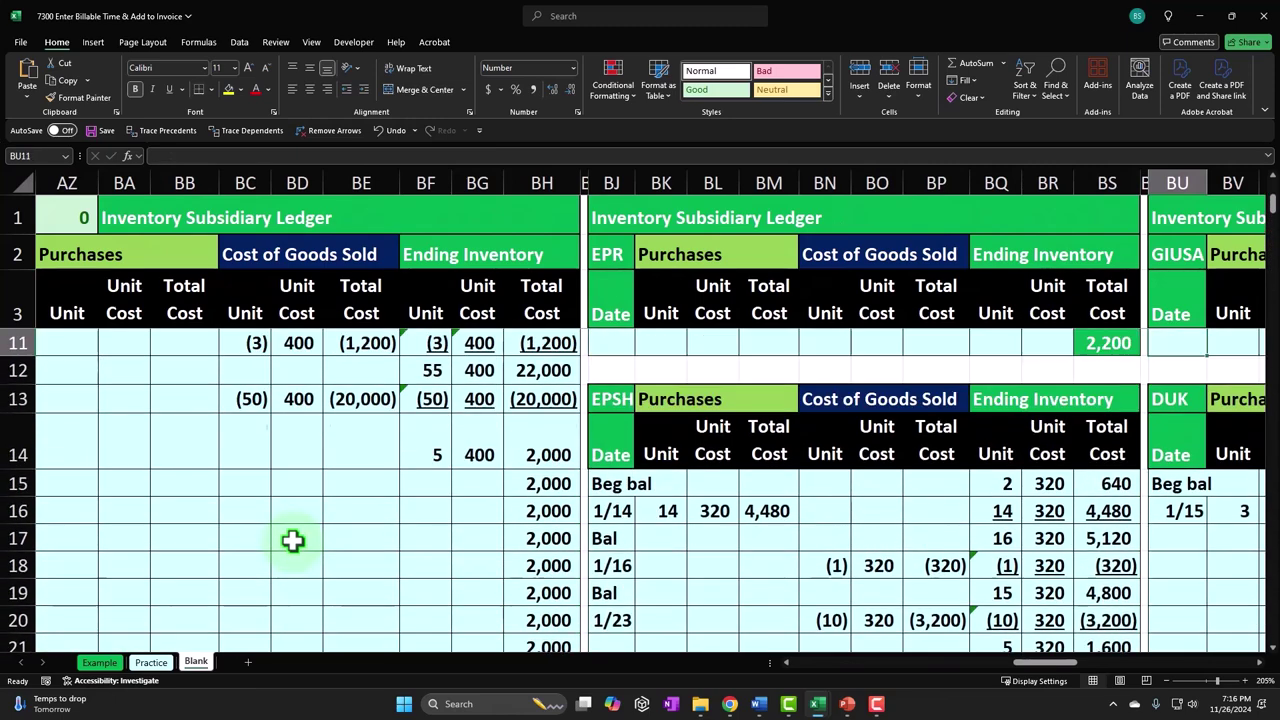
{"action": "key", "text": "Right"}
{"action": "key", "text": "Right"}
{"action": "key", "text": "Right"}
{"action": "key", "text": "Right"}
{"action": "key", "text": "Right"}
{"action": "key", "text": "Right"}
{"action": "key", "text": "Right"}
{"action": "key", "text": "Right"}
{"action": "key", "text": "Right"}
{"action": "key", "text": "Right"}
{"action": "key", "text": "Right"}
{"action": "key", "text": "Right"}
{"action": "key", "text": "Right"}
{"action": "key", "text": "Right"}
{"action": "key", "text": "Right"}
{"action": "key", "text": "Right"}
{"action": "key", "text": "Right"}
{"action": "key", "text": "Right"}
{"action": "key", "text": "Right"}
{"action": "key", "text": "Right"}
{"action": "key", "text": "Right"}
{"action": "key", "text": "Right"}
{"action": "key", "text": "Right"}
{"action": "key", "text": "Right"}
{"action": "key", "text": "Right"}
{"action": "key", "text": "Right"}
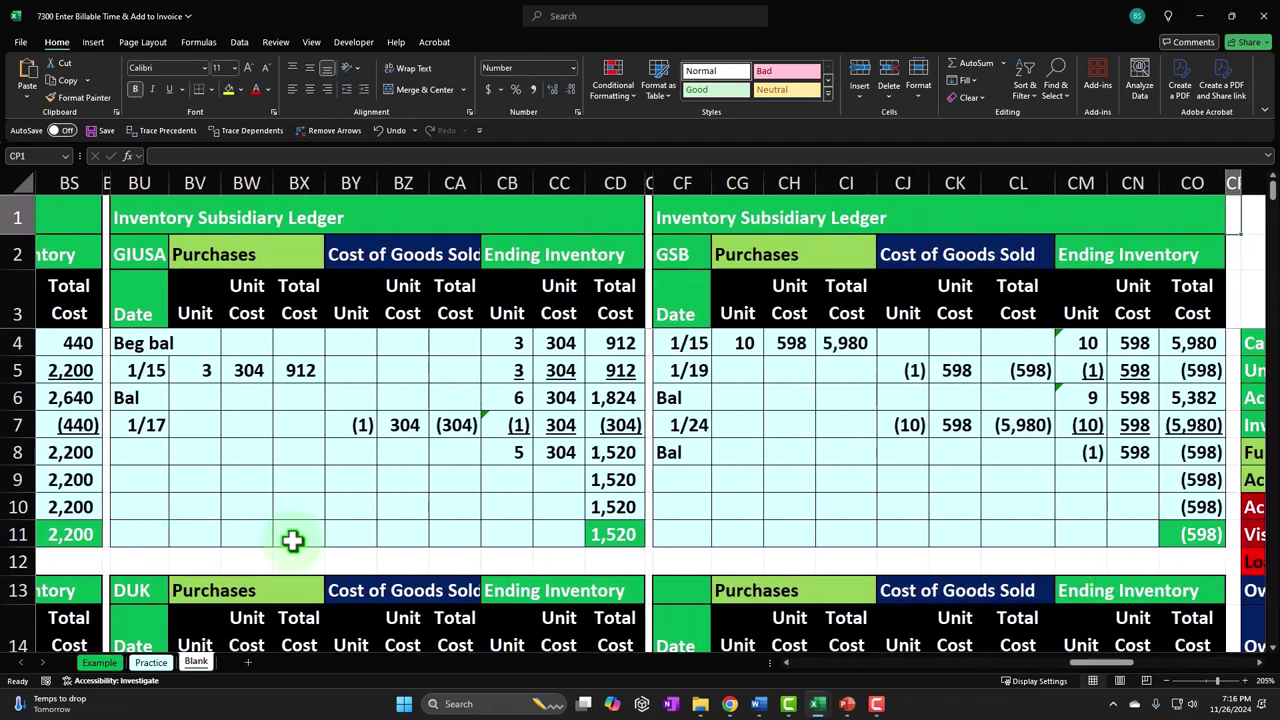
{"action": "key", "text": "Right"}
{"action": "key", "text": "Right"}
{"action": "key", "text": "Right"}
{"action": "key", "text": "Right"}
{"action": "key", "text": "Right"}
{"action": "key", "text": "Right"}
{"action": "key", "text": "Right"}
{"action": "key", "text": "Right"}
{"action": "key", "text": "Right"}
{"action": "key", "text": "Right"}
{"action": "key", "text": "Right"}
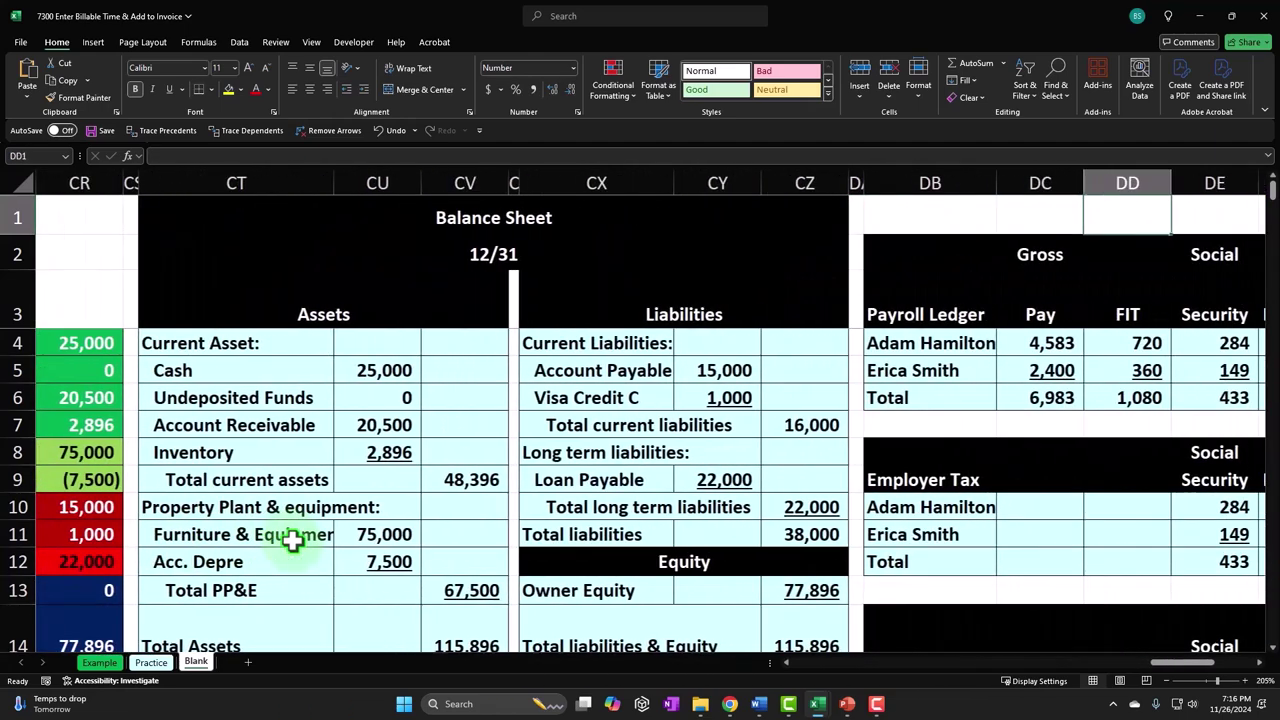
{"action": "key", "text": "Right"}
{"action": "key", "text": "Right"}
{"action": "key", "text": "Right"}
{"action": "key", "text": "Right"}
{"action": "key", "text": "Right"}
{"action": "key", "text": "Right"}
{"action": "key", "text": "Right"}
{"action": "key", "text": "Right"}
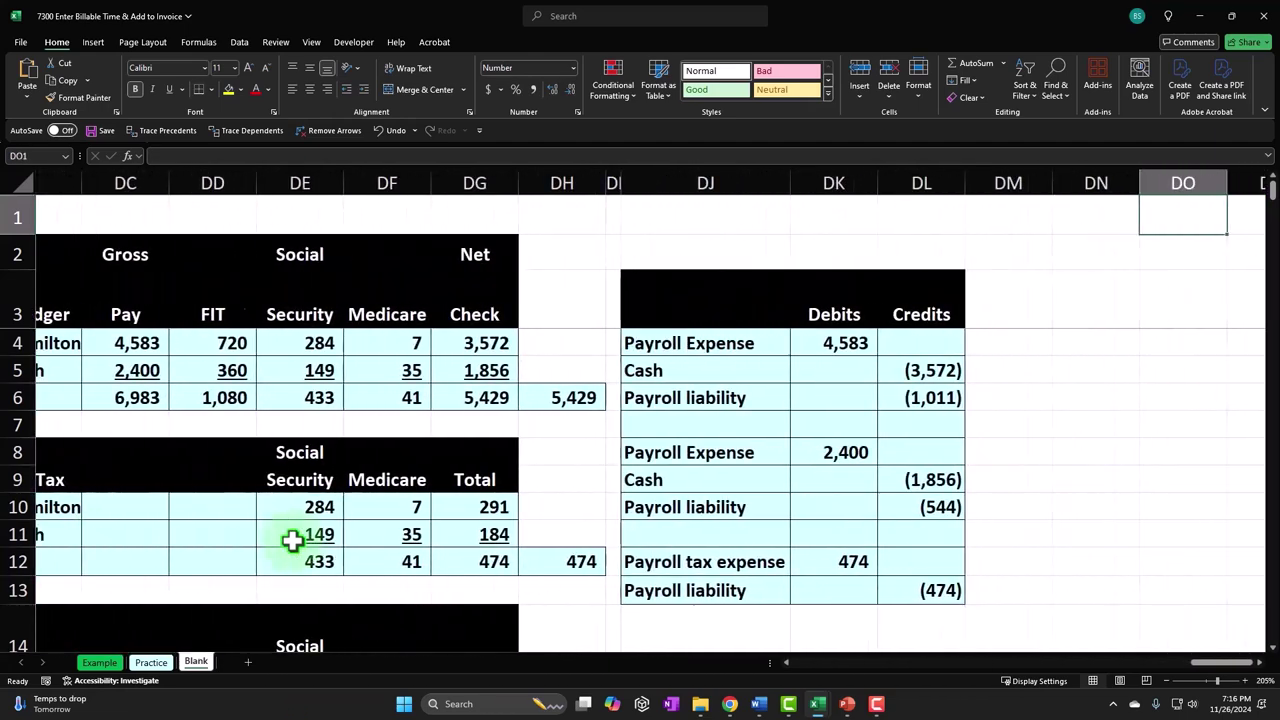
{"action": "key", "text": "Left"}
{"action": "key", "text": "Left"}
{"action": "key", "text": "Left"}
{"action": "key", "text": "Left"}
{"action": "key", "text": "Left"}
{"action": "key", "text": "Left"}
{"action": "key", "text": "Left"}
{"action": "key", "text": "Left"}
{"action": "key", "text": "Left"}
{"action": "key", "text": "Left"}
{"action": "key", "text": "Left"}
{"action": "key", "text": "Left"}
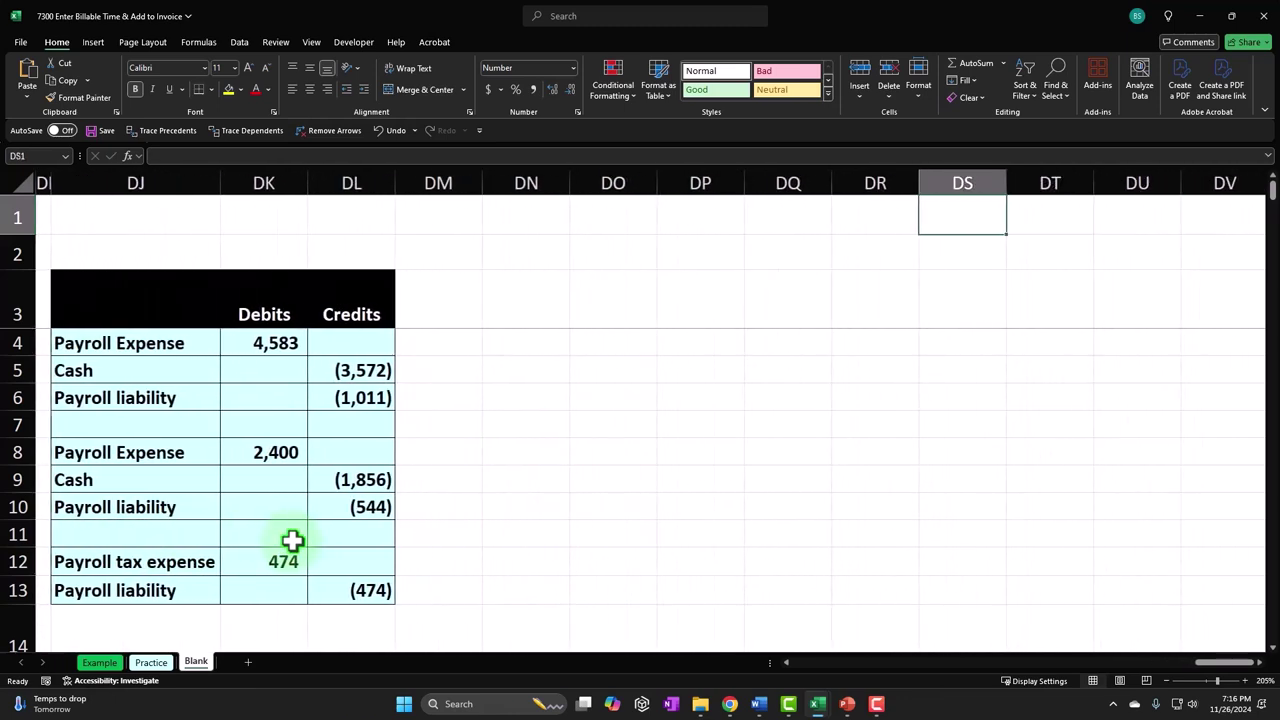
{"action": "key", "text": "Left"}
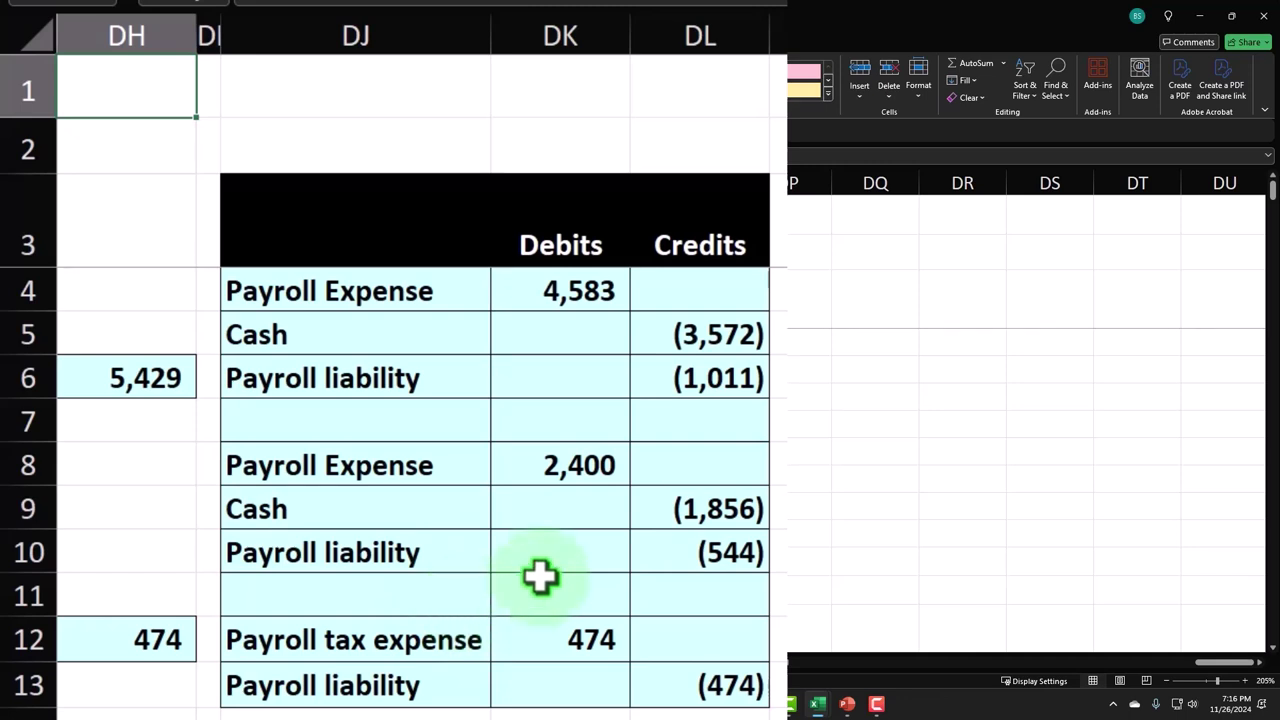
Copy the narrow spacer format of column DI onto column DM.
{"action": "left_click", "coordinate": [208, 34]}
{"action": "left_click", "coordinate": [84, 97]}
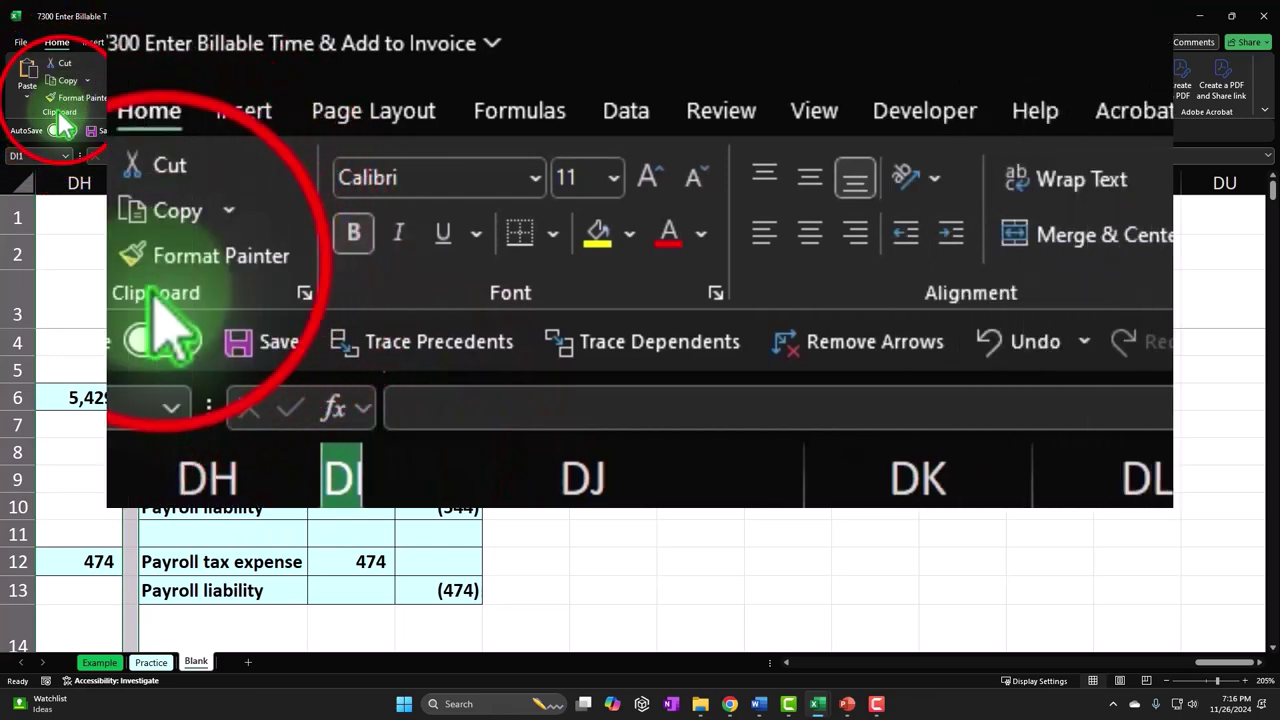
{"action": "left_click", "coordinate": [1270, 478]}
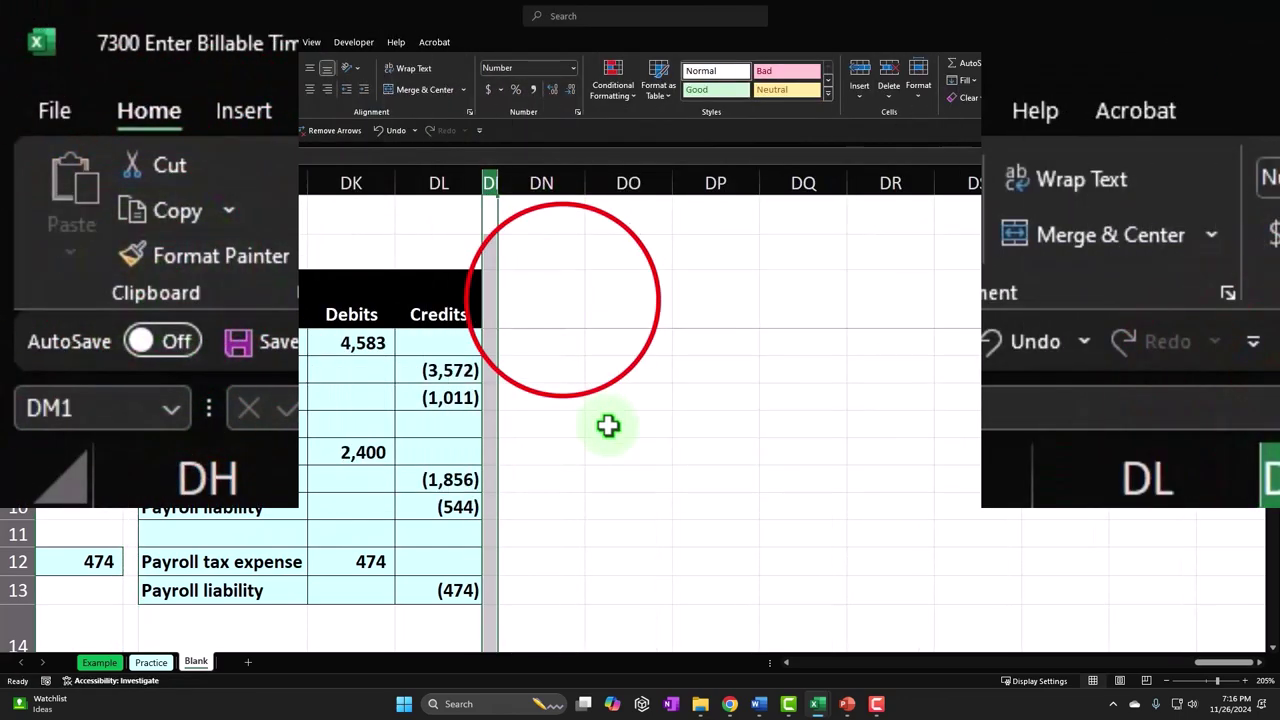
Enter the heading 'Time Sheet - ' followed by the employee's name in DN3.
{"action": "left_click", "coordinate": [563, 300]}
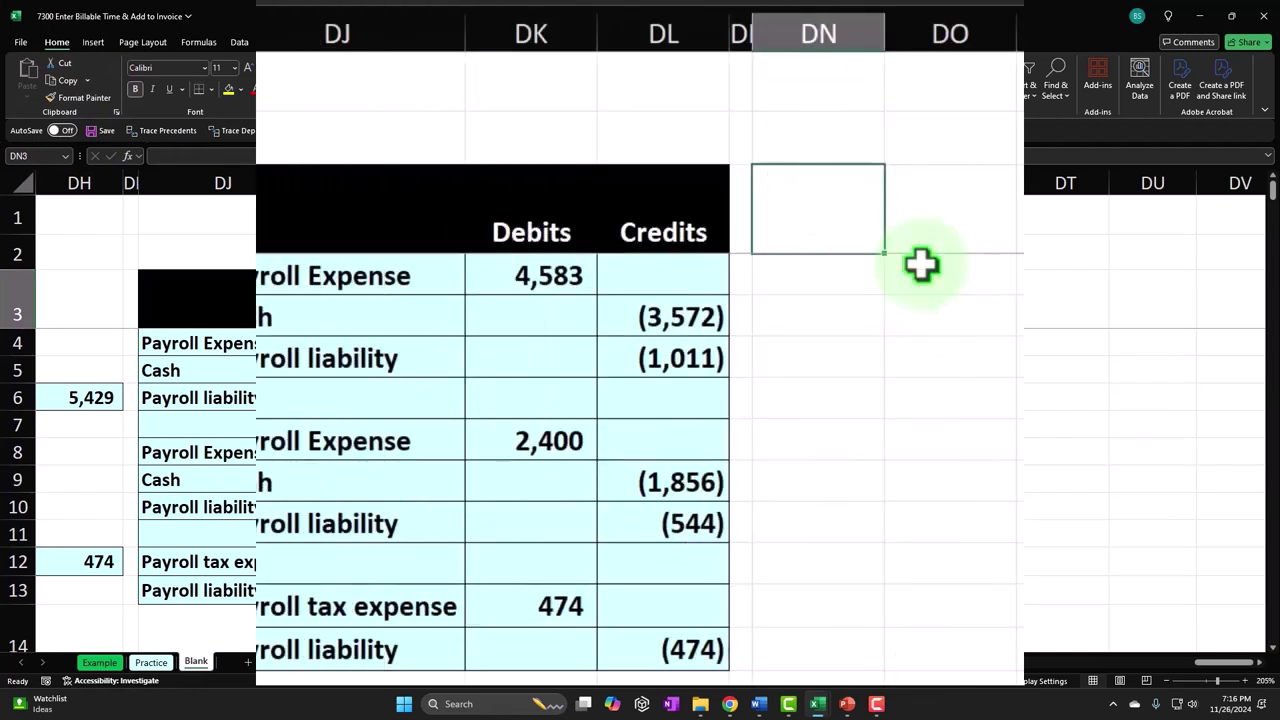
{"action": "key", "text": "Up"}
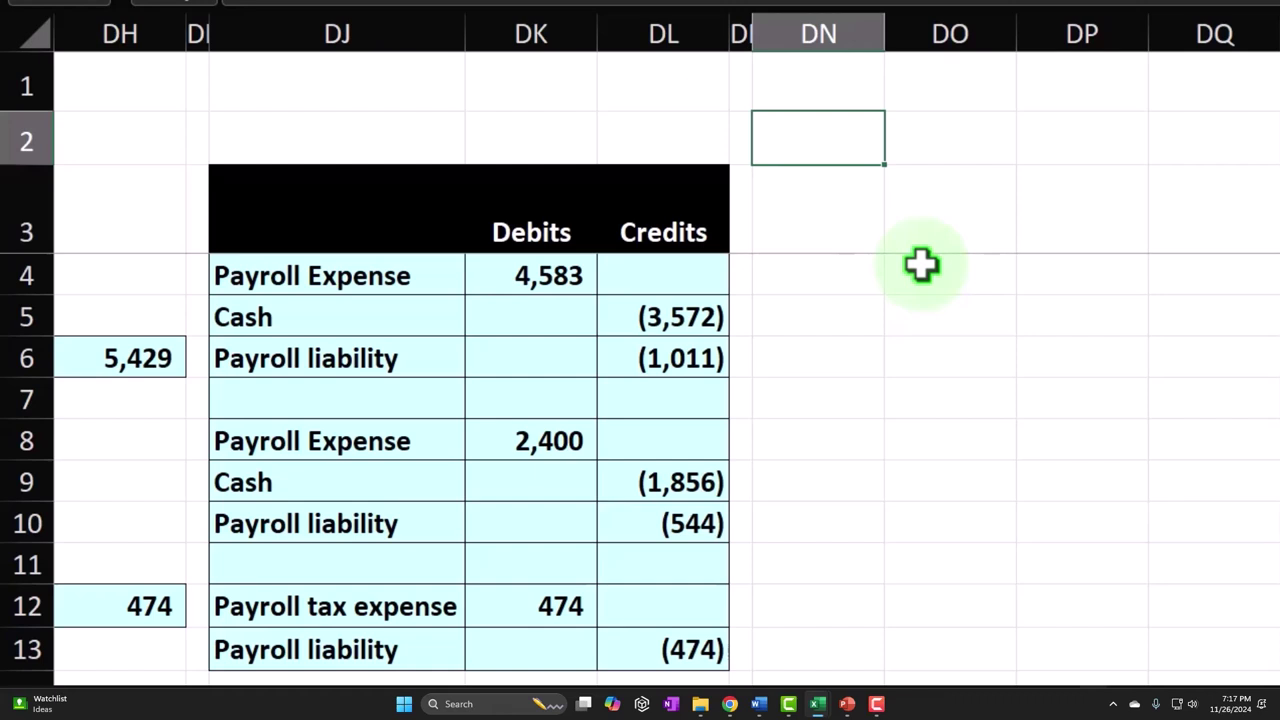
{"action": "key", "text": "Down"}
{"action": "type", "text": "Time Sheet"}
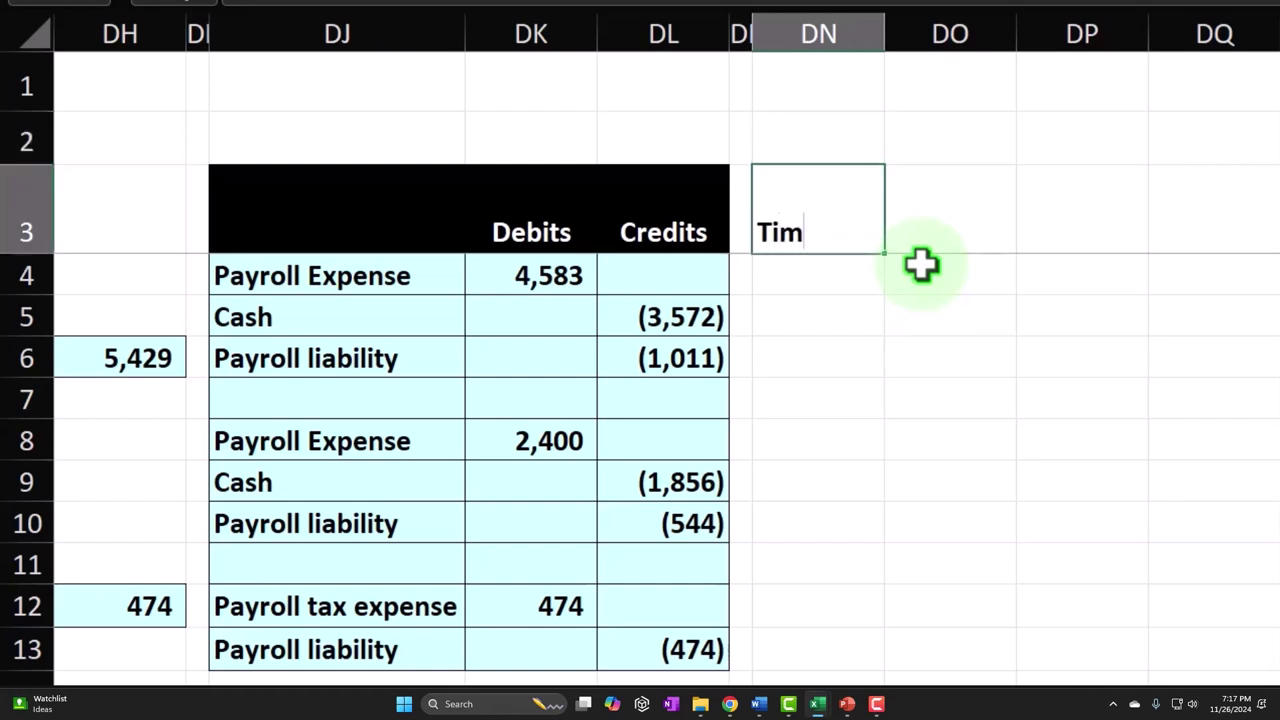
{"action": "key", "text": "Return"}
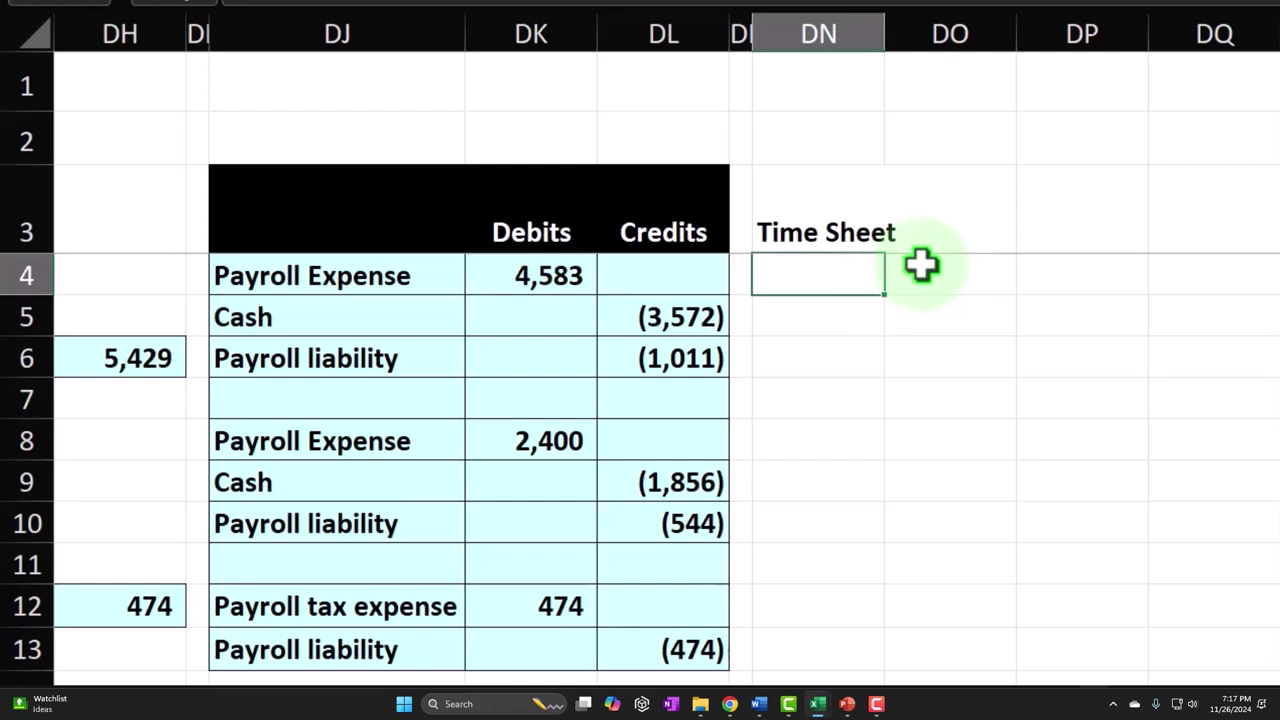
{"action": "type", "text": "Erica"}
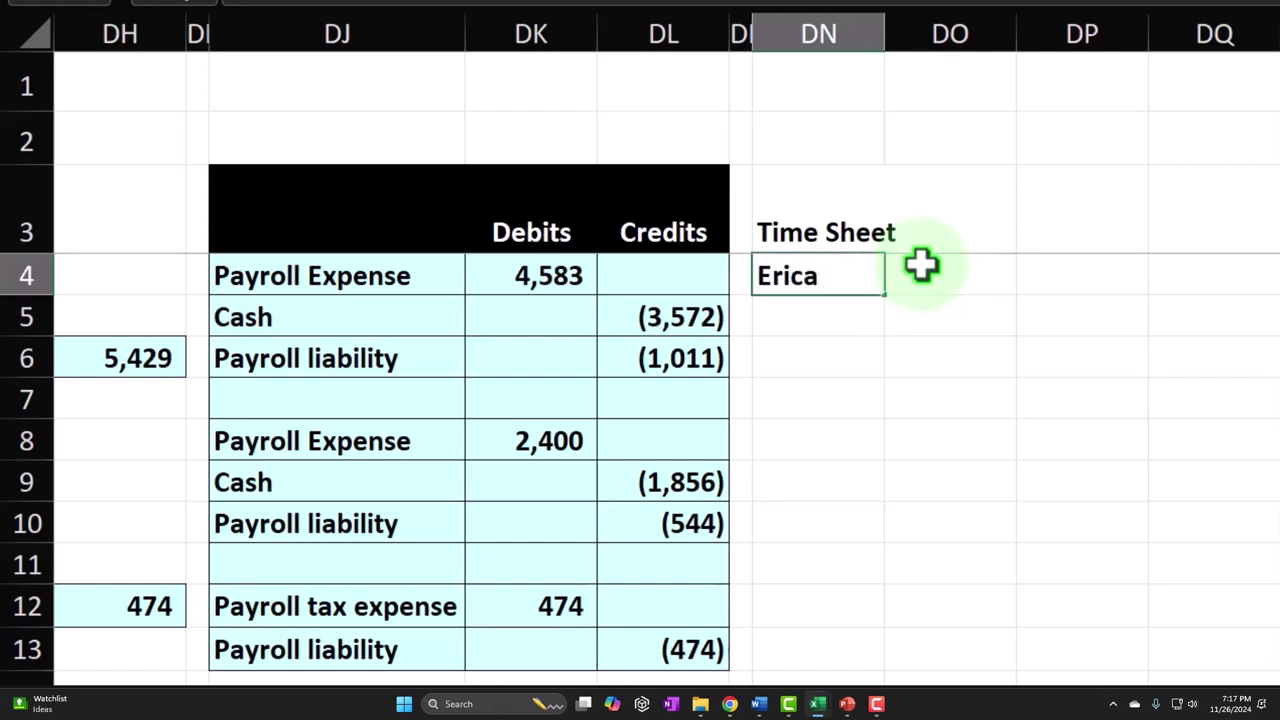
{"action": "key", "text": "BackSpace"}
{"action": "key", "text": "BackSpace"}
{"action": "key", "text": "BackSpace"}
{"action": "key", "text": "BackSpace"}
{"action": "key", "text": "BackSpace"}
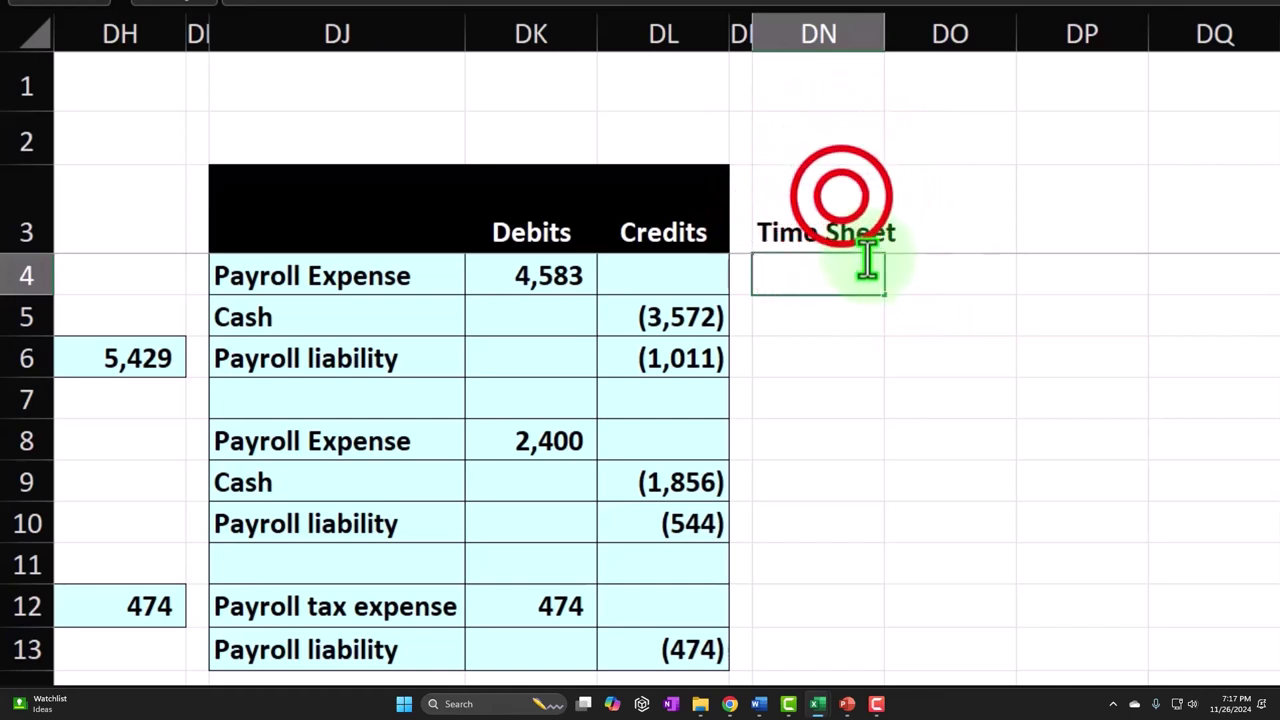
{"action": "left_click", "coordinate": [841, 195]}
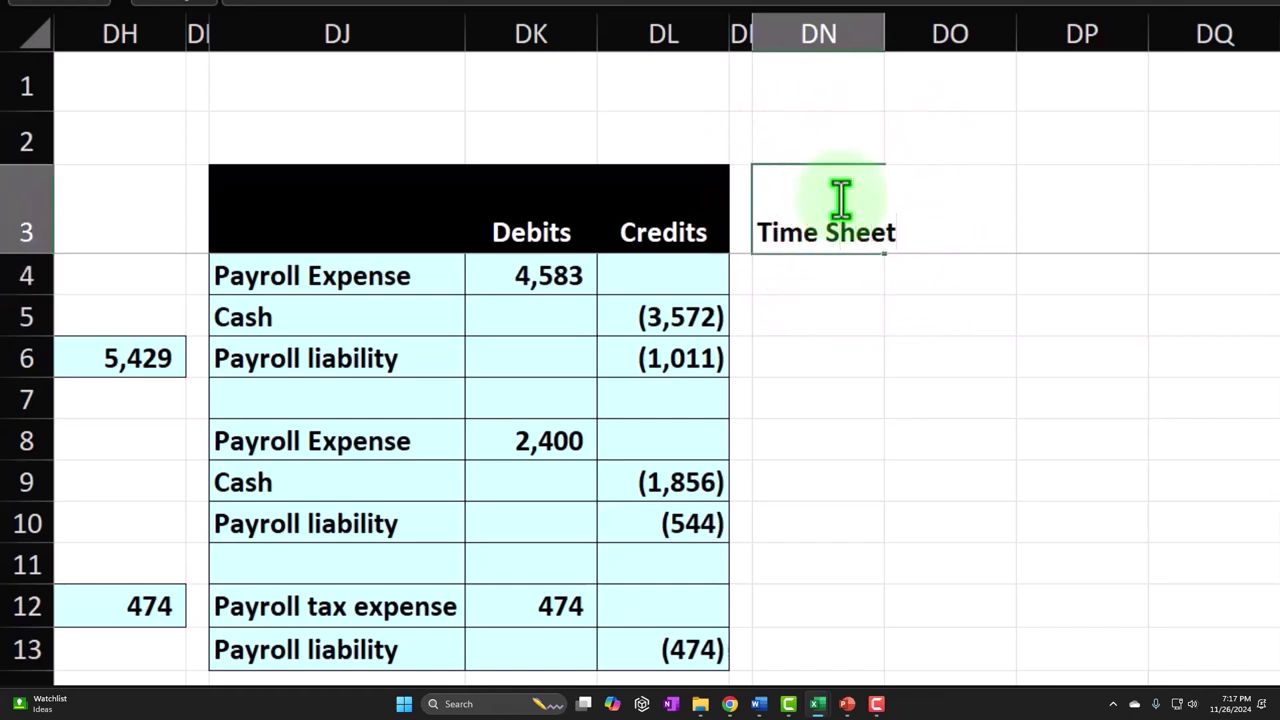
{"action": "type", "text": "- Erica"}
{"action": "key", "text": "Return"}
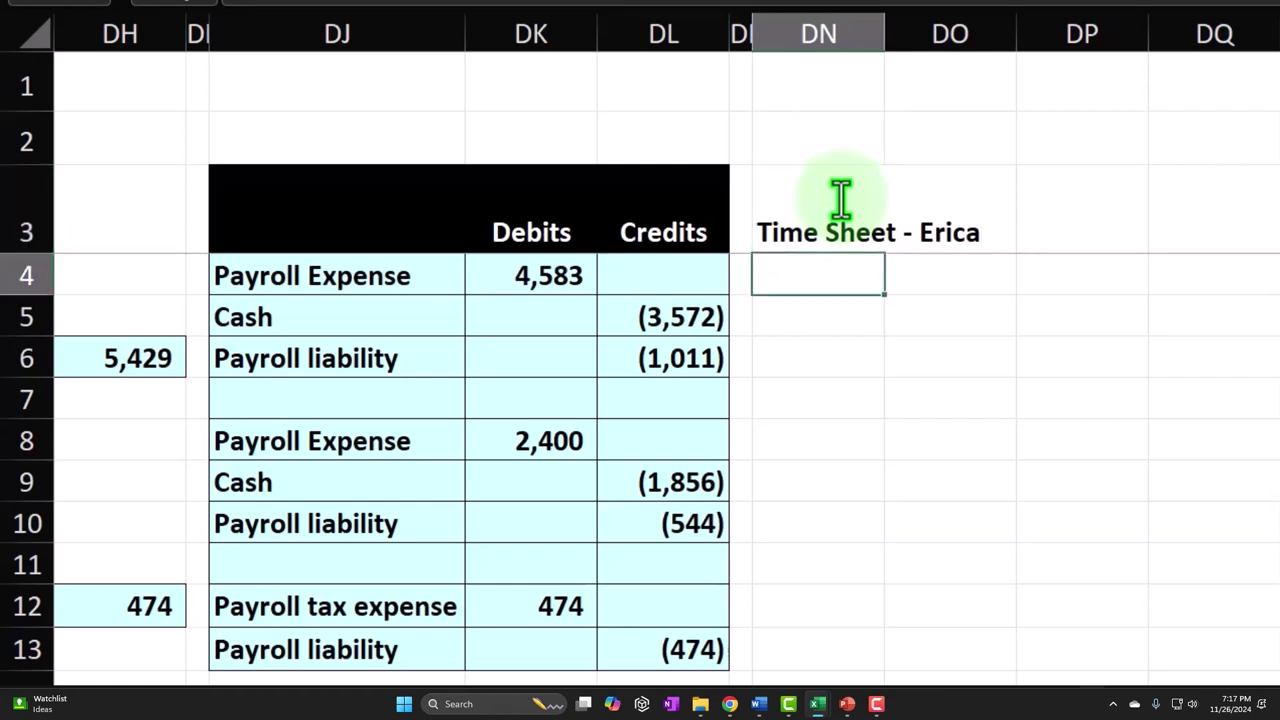
{"action": "key", "text": "Down"}
{"action": "key", "text": "Right"}
{"action": "key", "text": "Up"}
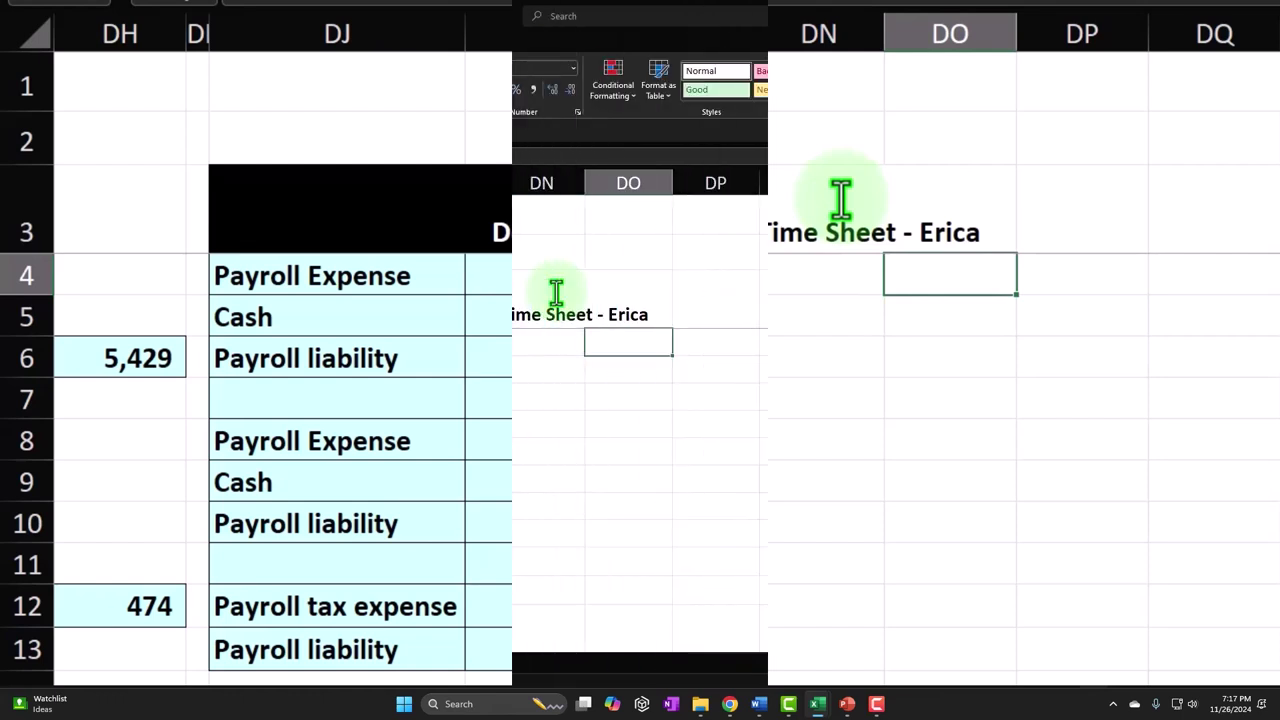
Enter Rate, 100 and hour in DP3, DQ3 and DR3.
{"action": "type", "text": "Ra"}
{"action": "key", "text": "BackSpace"}
{"action": "key", "text": "BackSpace"}
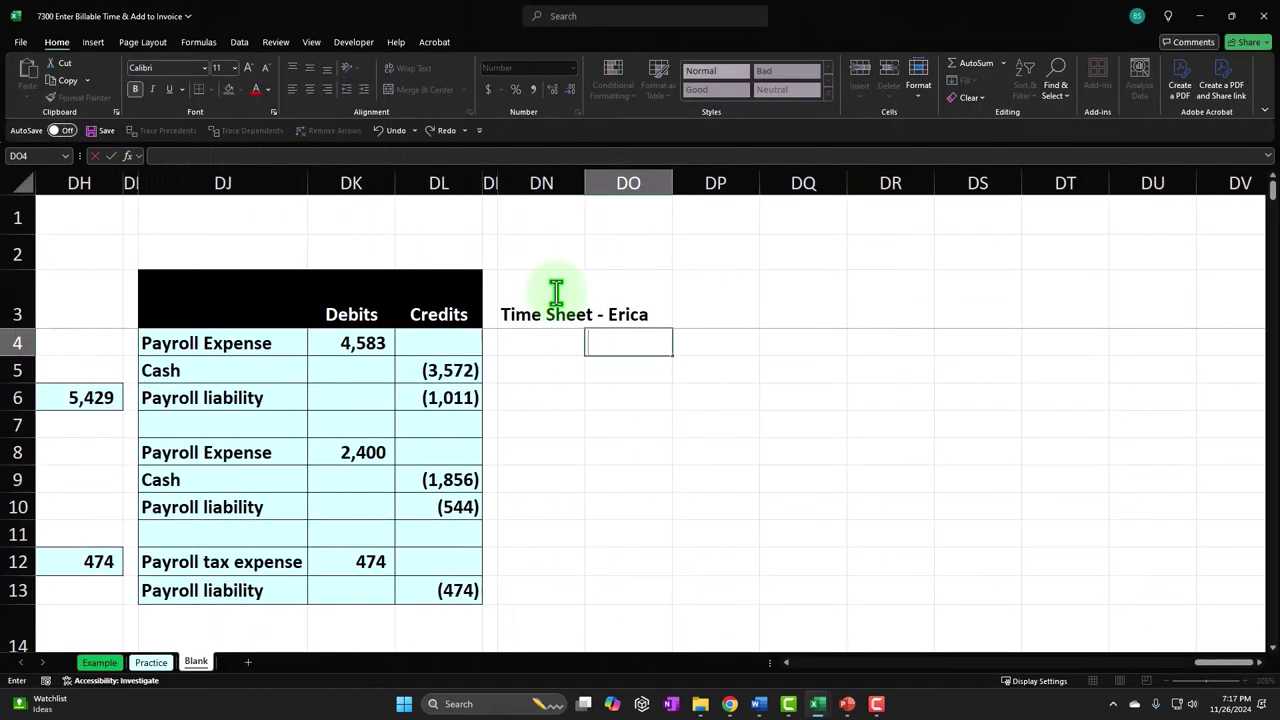
{"action": "key", "text": "Up"}
{"action": "key", "text": "Right"}
{"action": "type", "text": "Rate"}
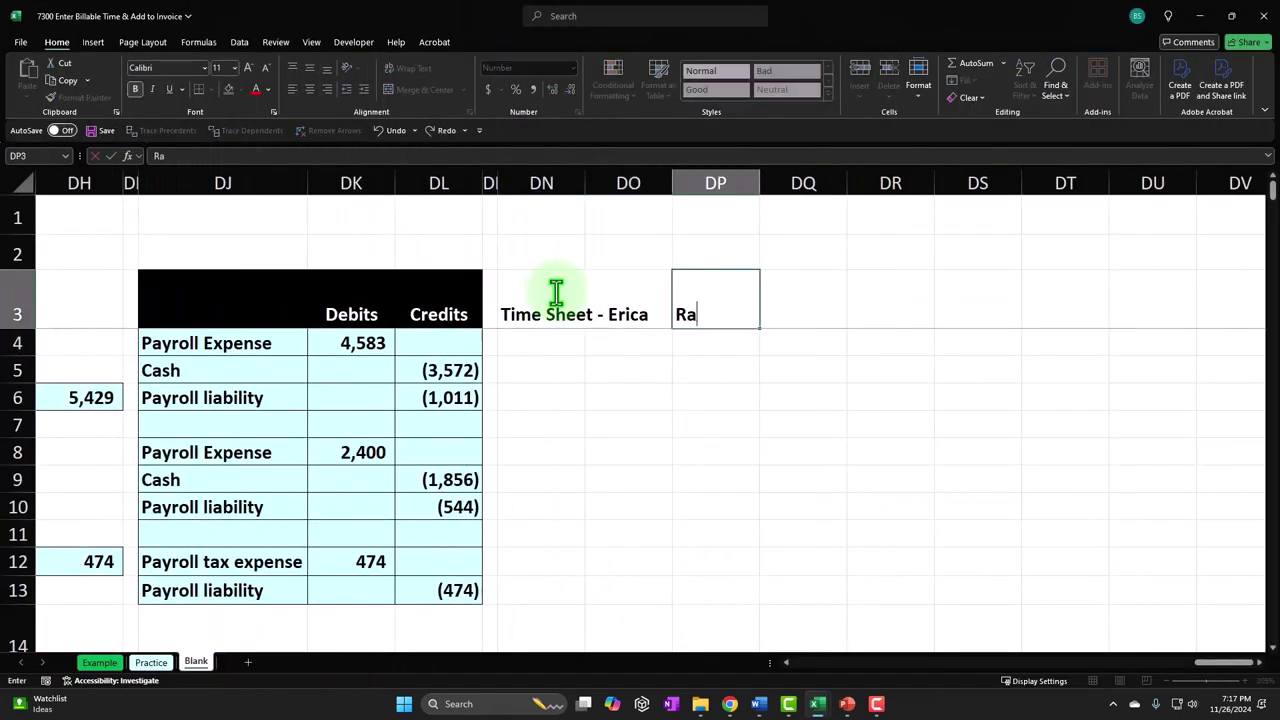
{"action": "key", "text": "Tab"}
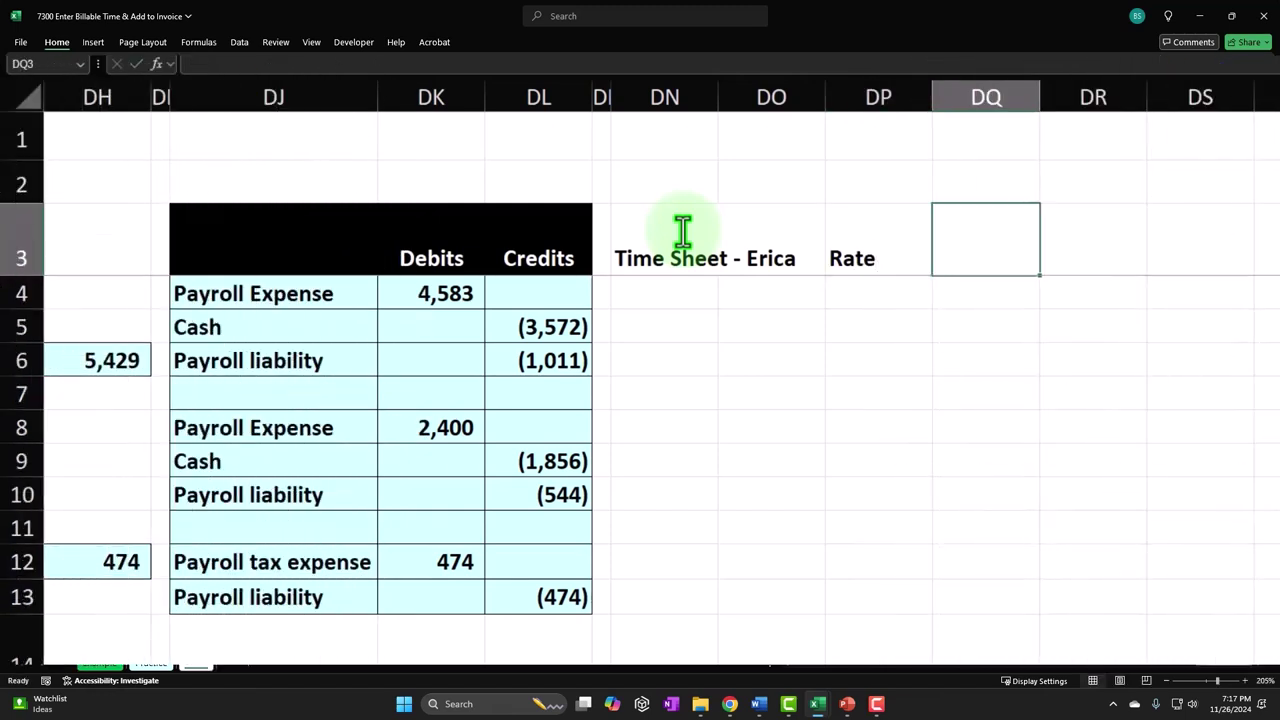
{"action": "type", "text": "100"}
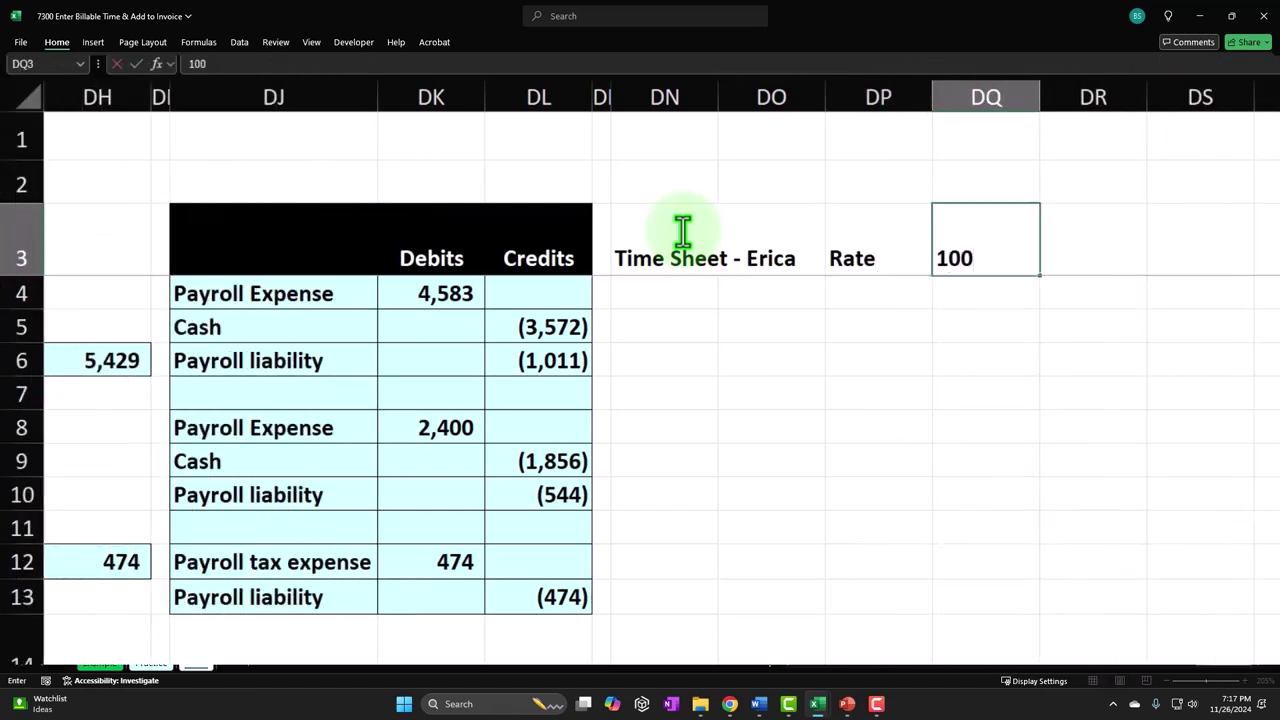
{"action": "key", "text": "Tab"}
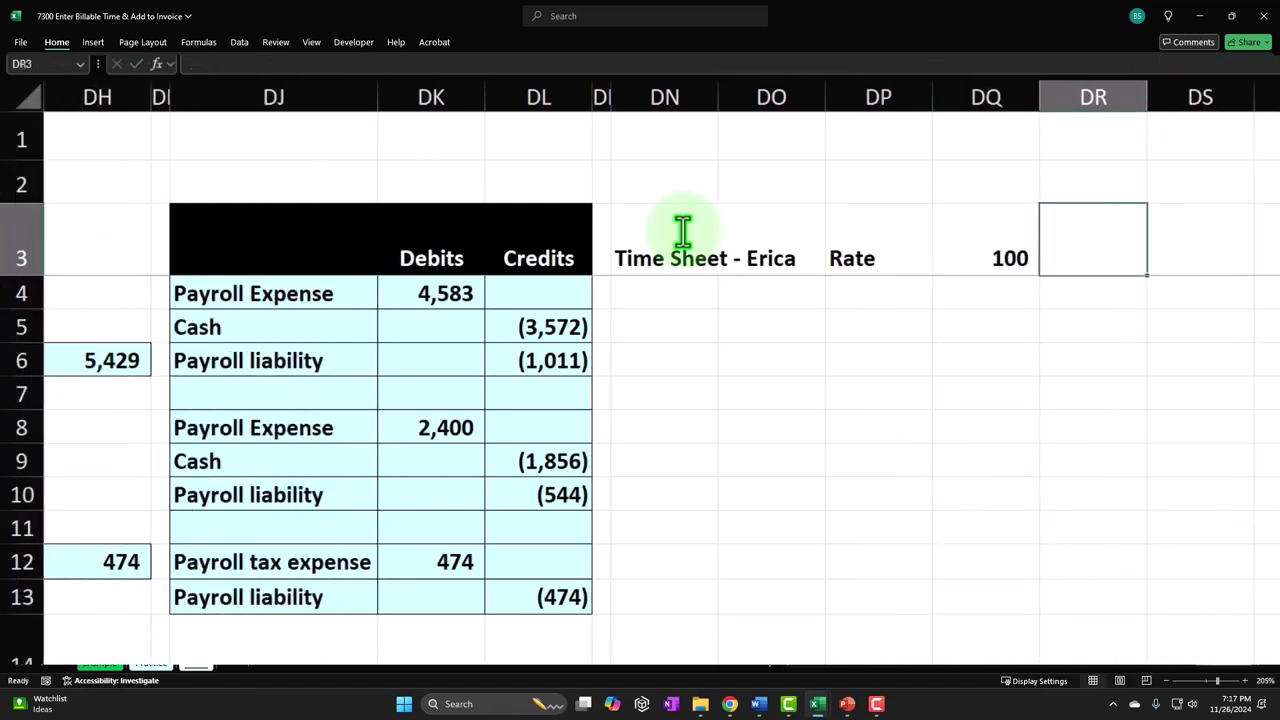
{"action": "type", "text": "hour"}
{"action": "key", "text": "Return"}
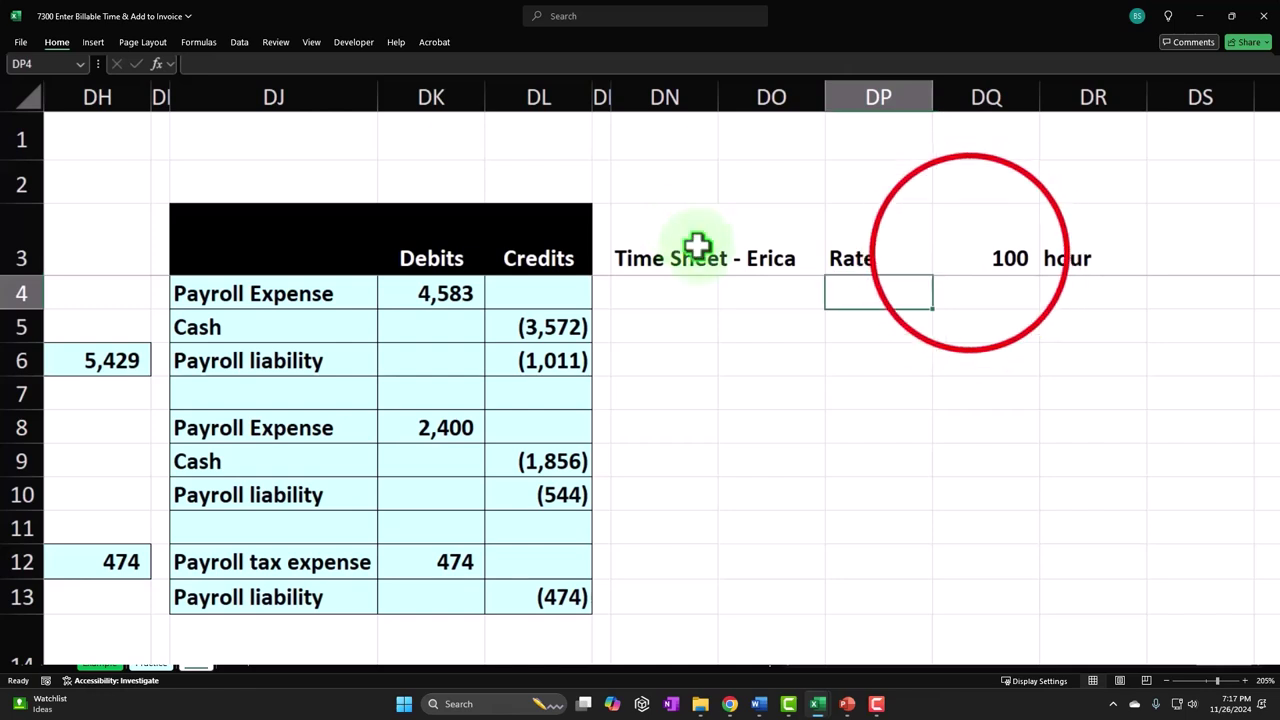
{"action": "left_click", "coordinate": [968, 255]}
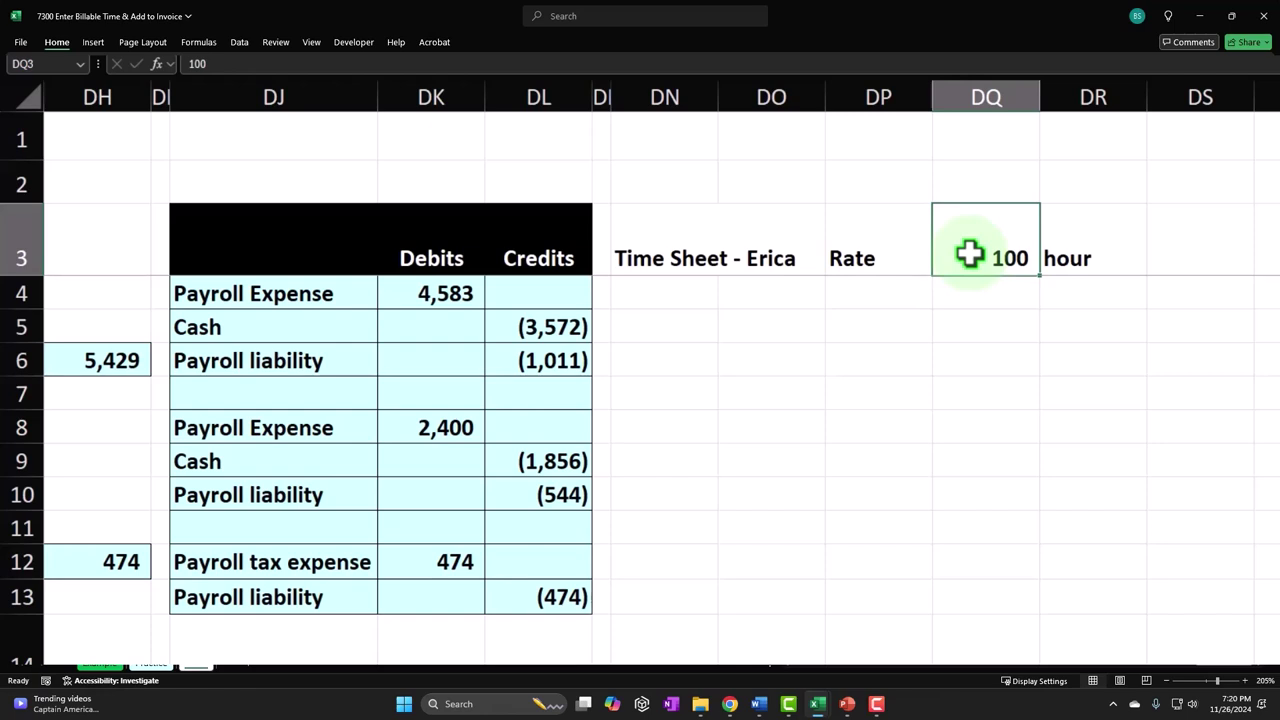
Type the headers Client, M, T, W, TH, F, SA, SU and Total across DN4:DV4.
{"action": "key", "text": "Return"}
{"action": "key", "text": "Left"}
{"action": "key", "text": "Left"}
{"action": "key", "text": "Left"}
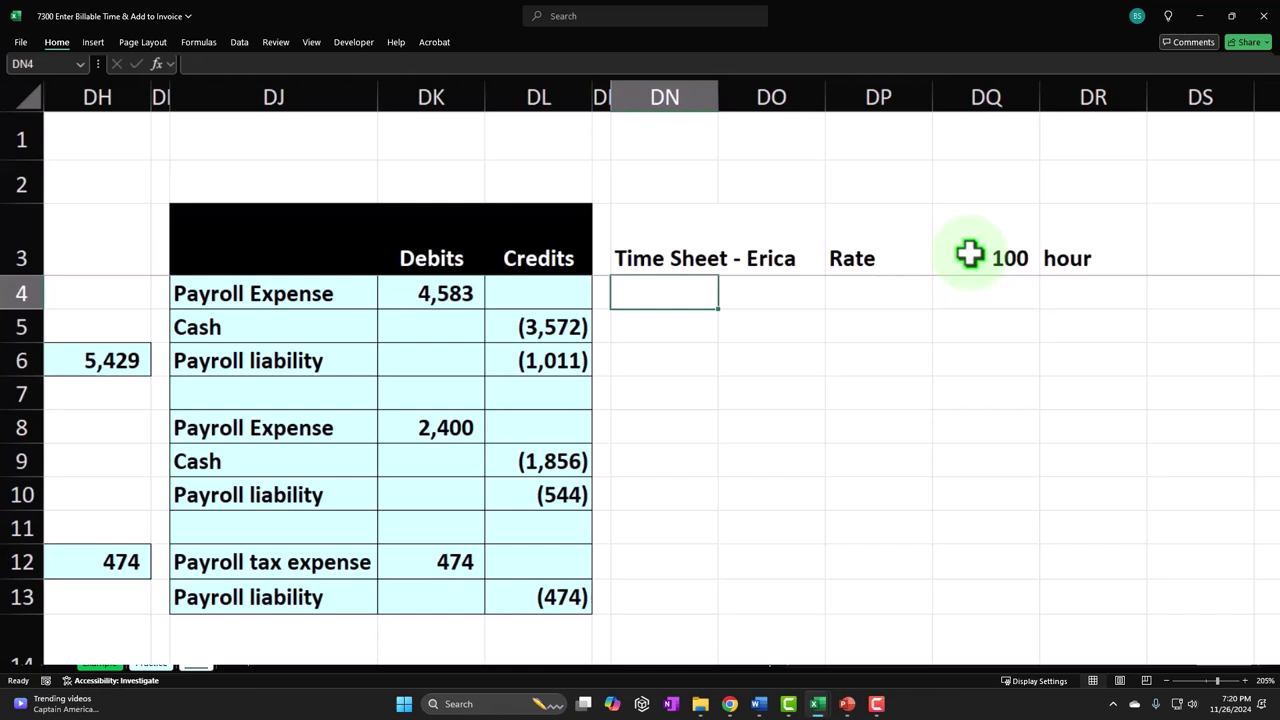
{"action": "type", "text": "Client"}
{"action": "key", "text": "Tab"}
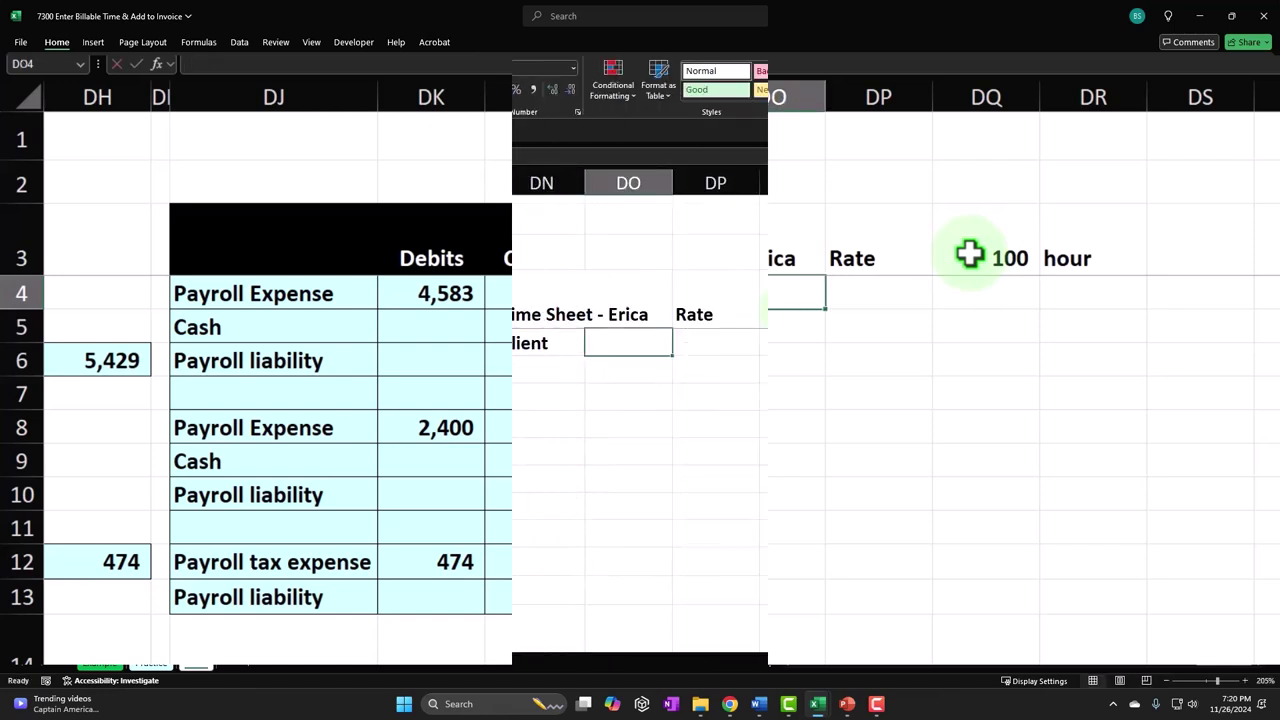
{"action": "type", "text": "M"}
{"action": "key", "text": "Tab"}
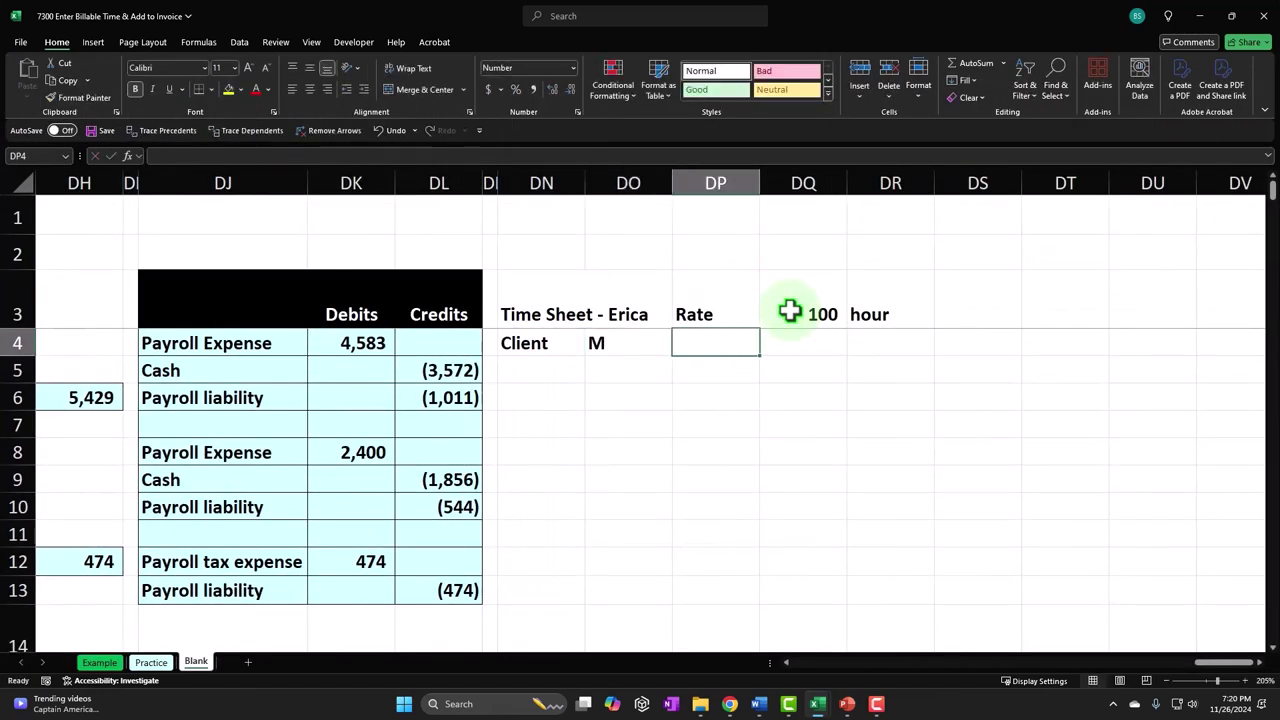
{"action": "type", "text": "T"}
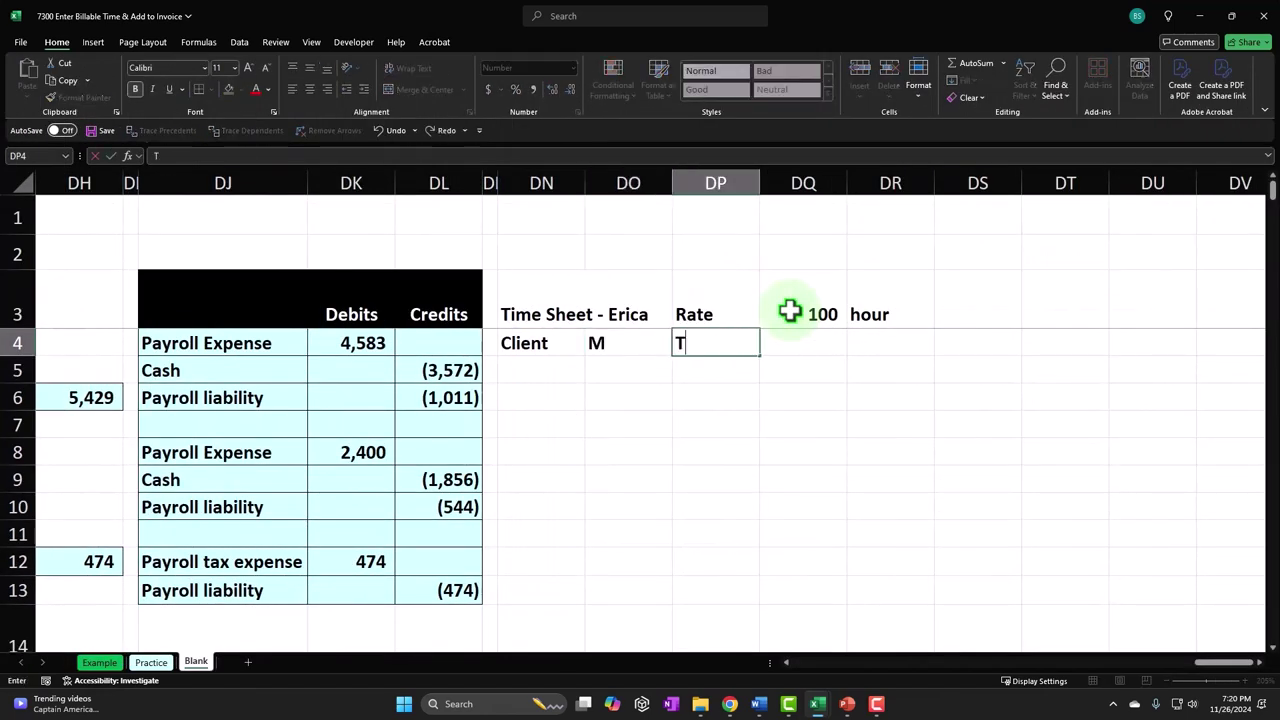
{"action": "key", "text": "Tab"}
{"action": "type", "text": "W"}
{"action": "key", "text": "Tab"}
{"action": "type", "text": "TH"}
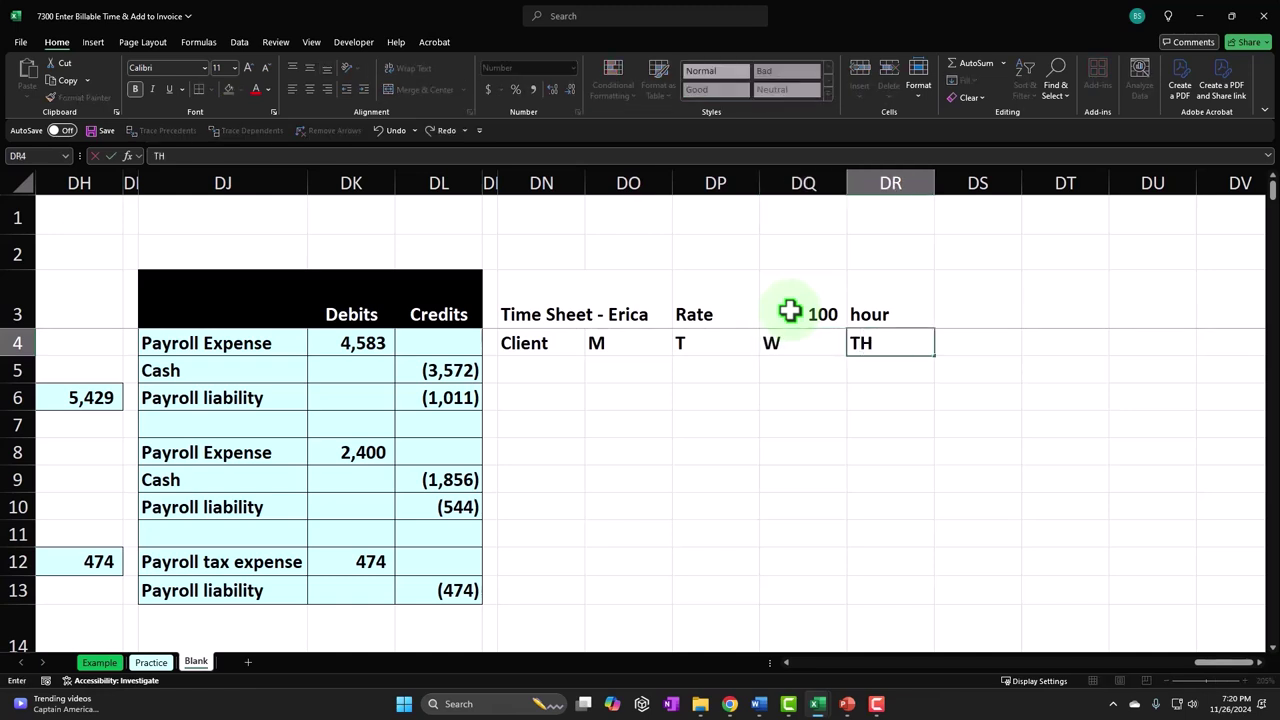
{"action": "key", "text": "Tab"}
{"action": "type", "text": "F"}
{"action": "key", "text": "Tab"}
{"action": "type", "text": "SA"}
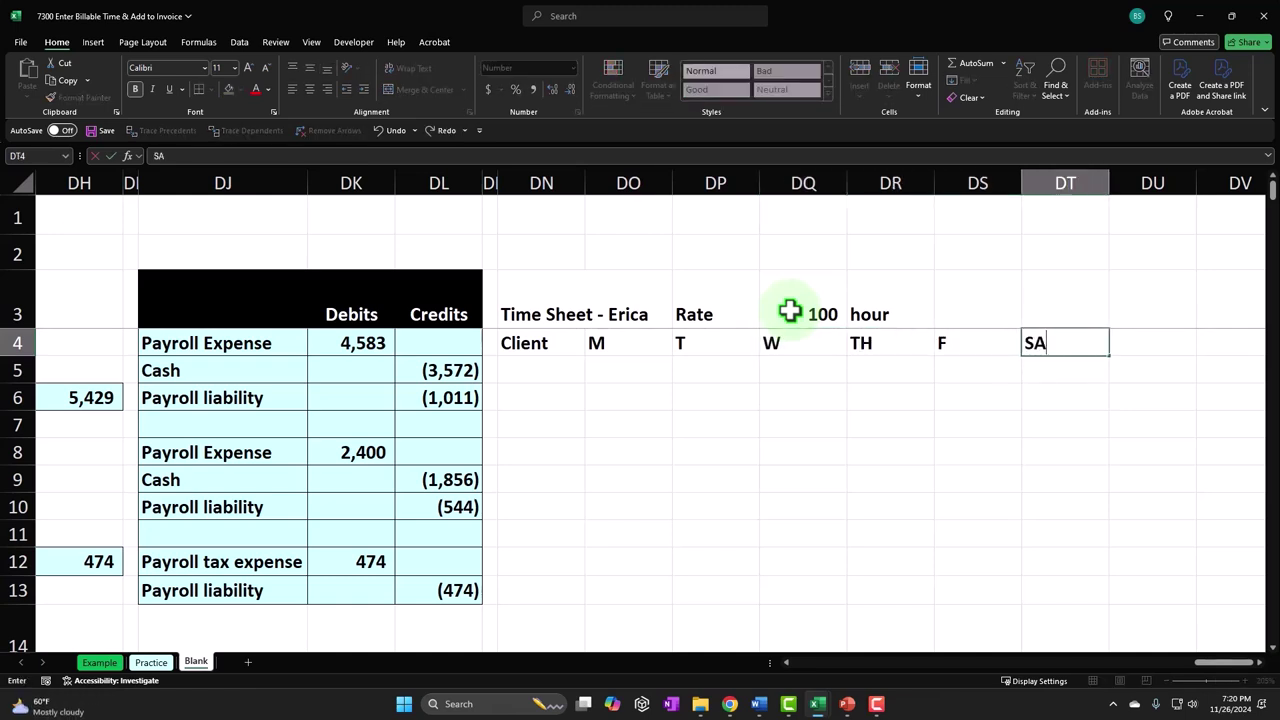
{"action": "key", "text": "Tab"}
{"action": "type", "text": "Su"}
{"action": "key", "text": "BackSpace"}
{"action": "type", "text": "U"}
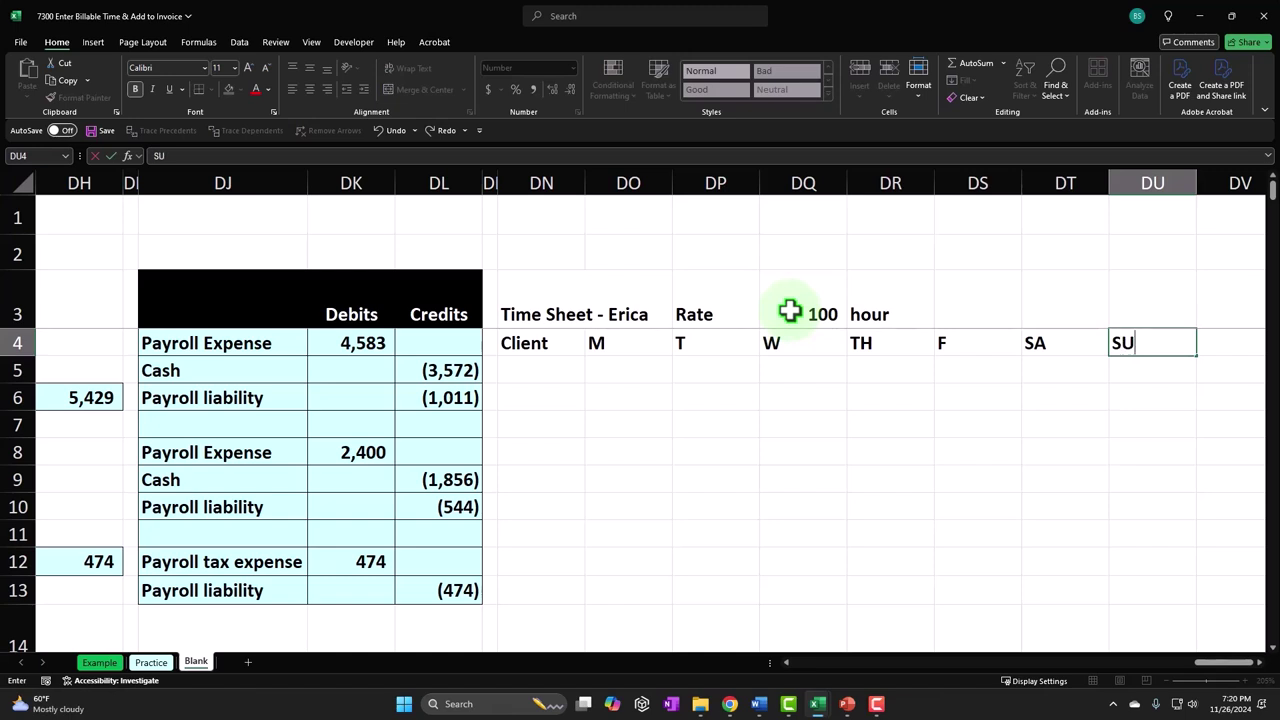
{"action": "key", "text": "Tab"}
{"action": "type", "text": "Tt"}
{"action": "key", "text": "BackSpace"}
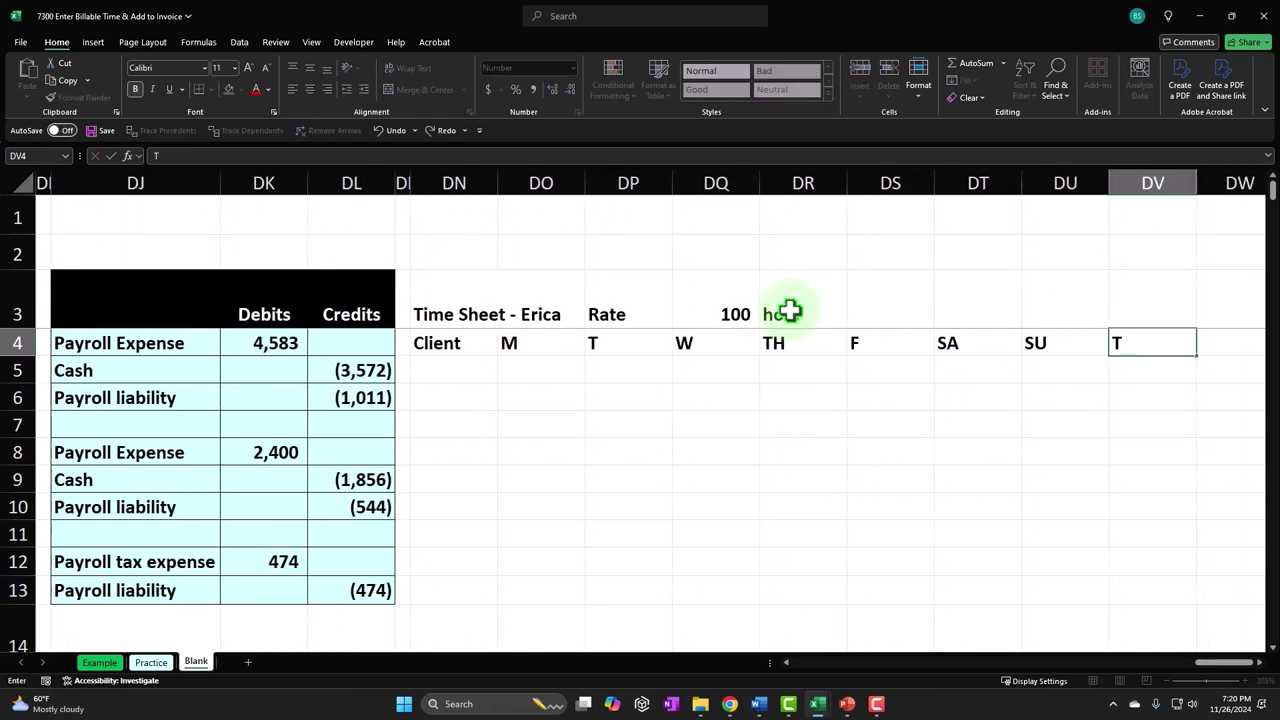
{"action": "type", "text": "otal"}
{"action": "key", "text": "Return"}
Fill the row 3 title cells DN3:DR3 with black.
{"action": "left_click_drag", "start_coordinate": [486, 296], "coordinate": [786, 297]}
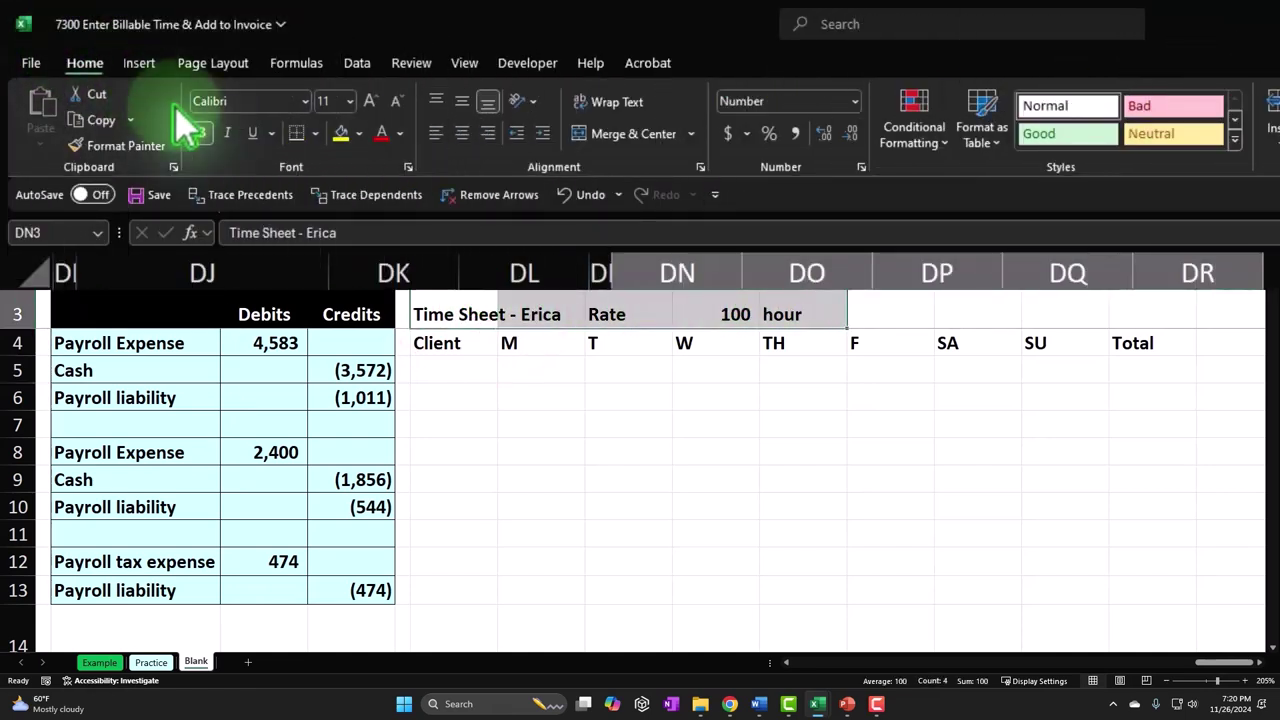
{"action": "left_click", "coordinate": [350, 135]}
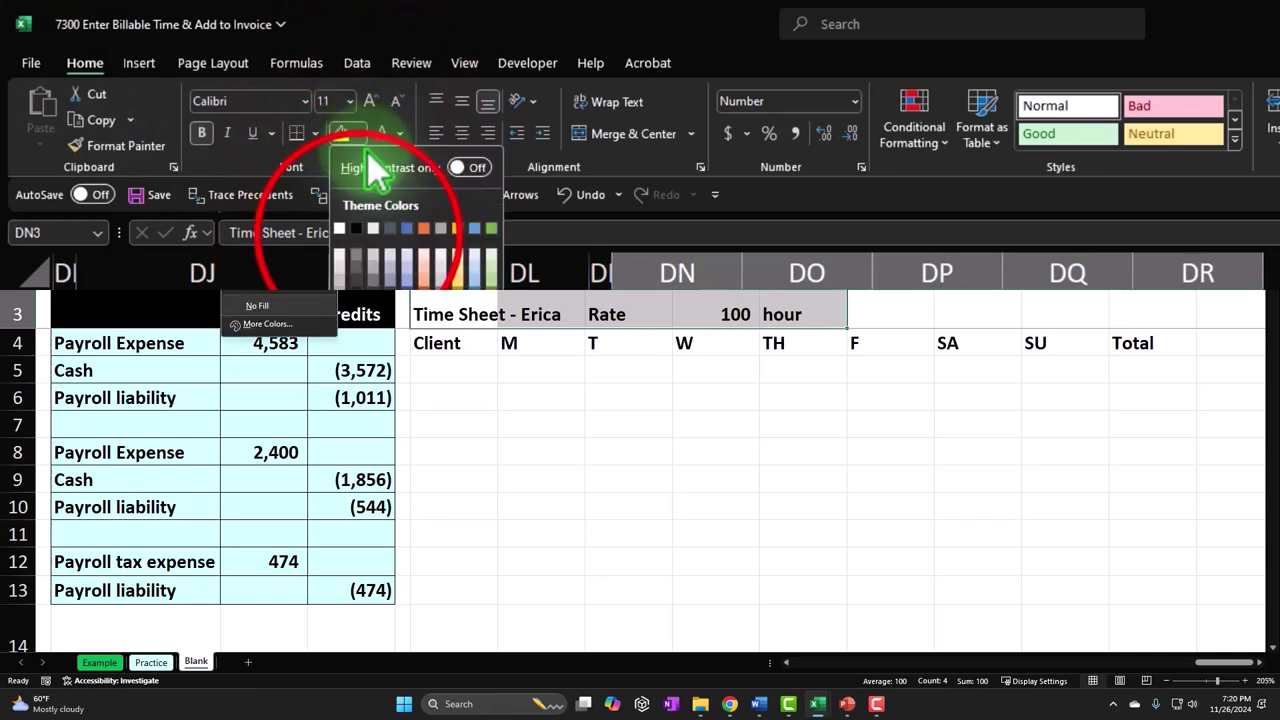
{"action": "left_click", "coordinate": [360, 238]}
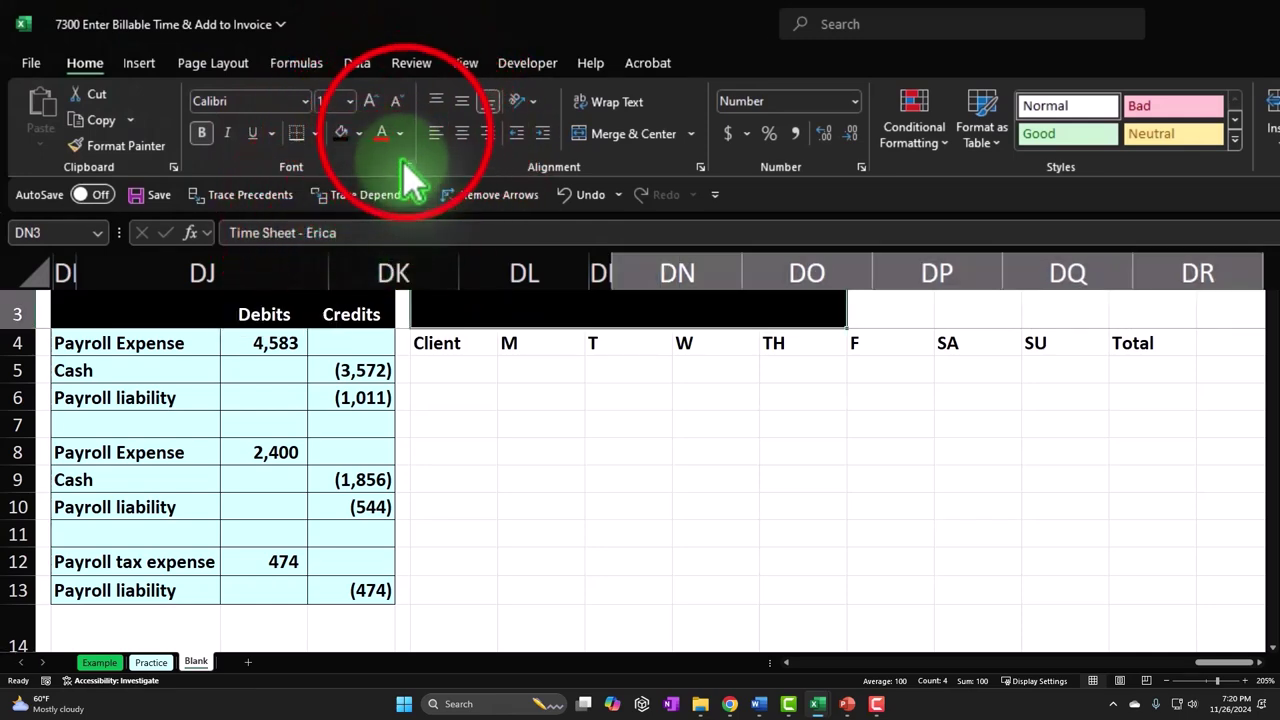
{"action": "left_click", "coordinate": [399, 134]}
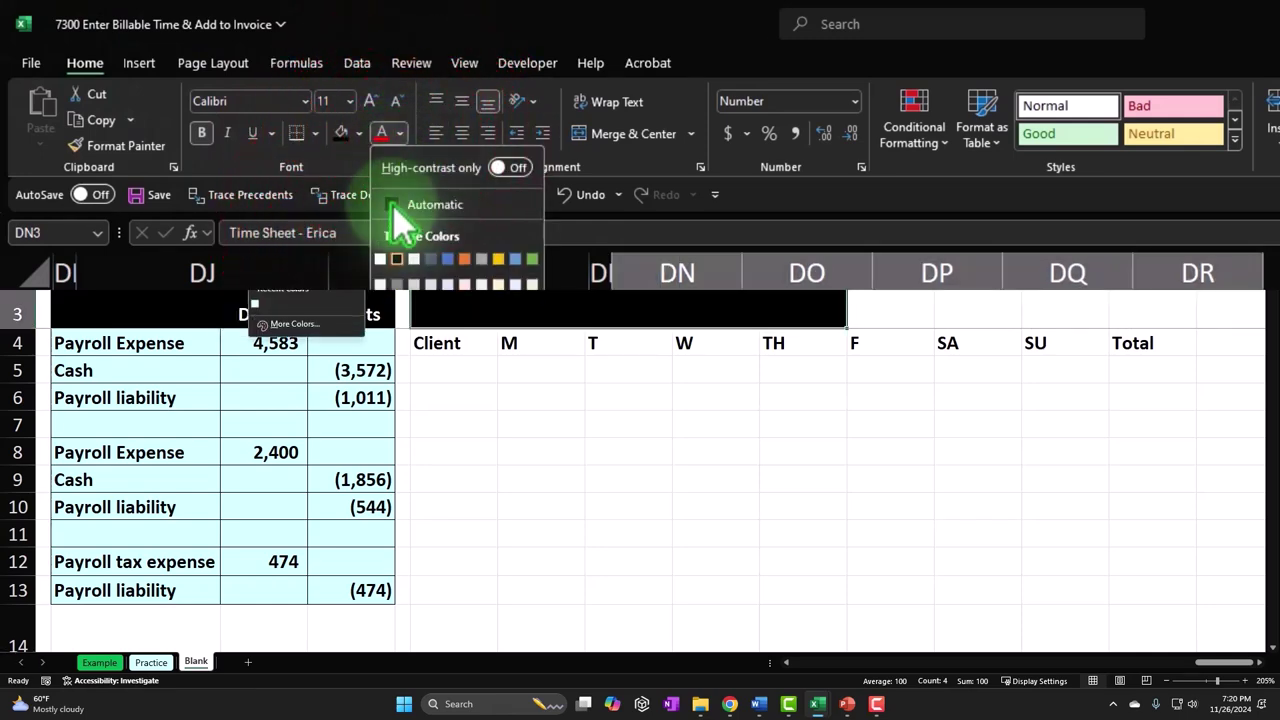
Make the row 3 title text white and give the 100 rate cell a light blue fill with black text.
{"action": "left_click", "coordinate": [390, 259]}
{"action": "left_click", "coordinate": [800, 430]}
{"action": "left_click", "coordinate": [722, 314]}
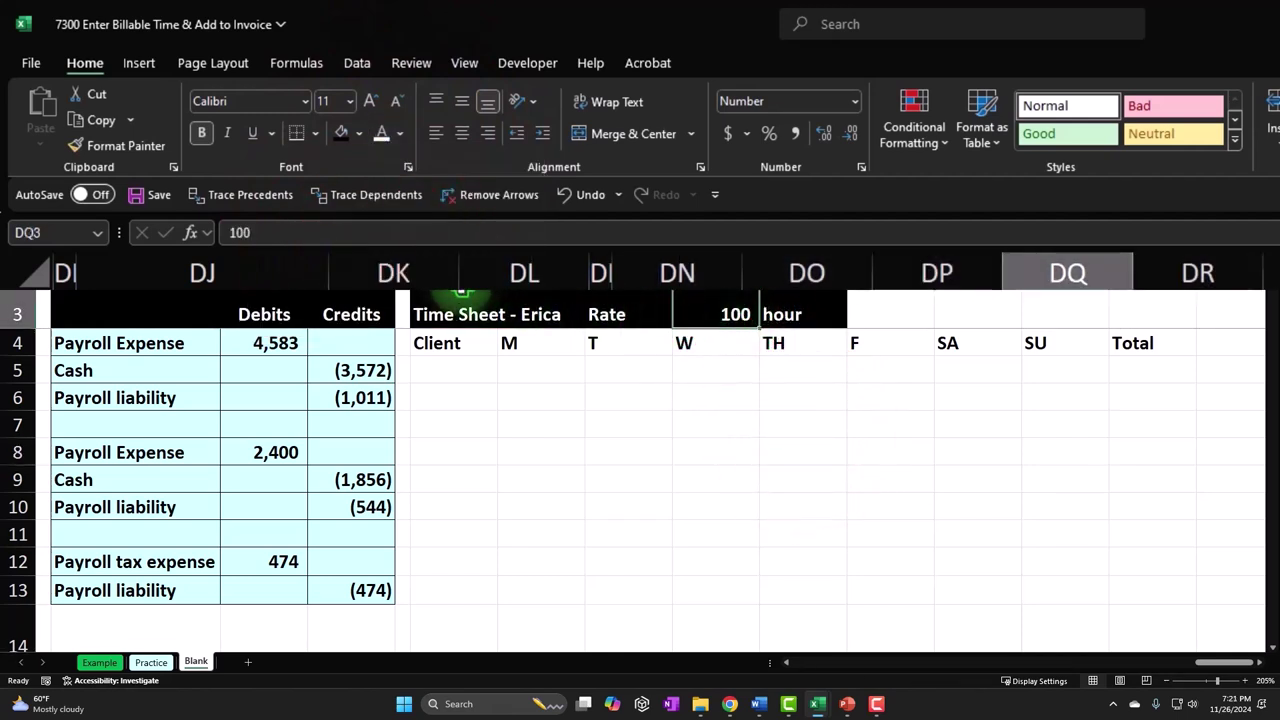
{"action": "left_click", "coordinate": [378, 195]}
{"action": "left_click", "coordinate": [359, 133]}
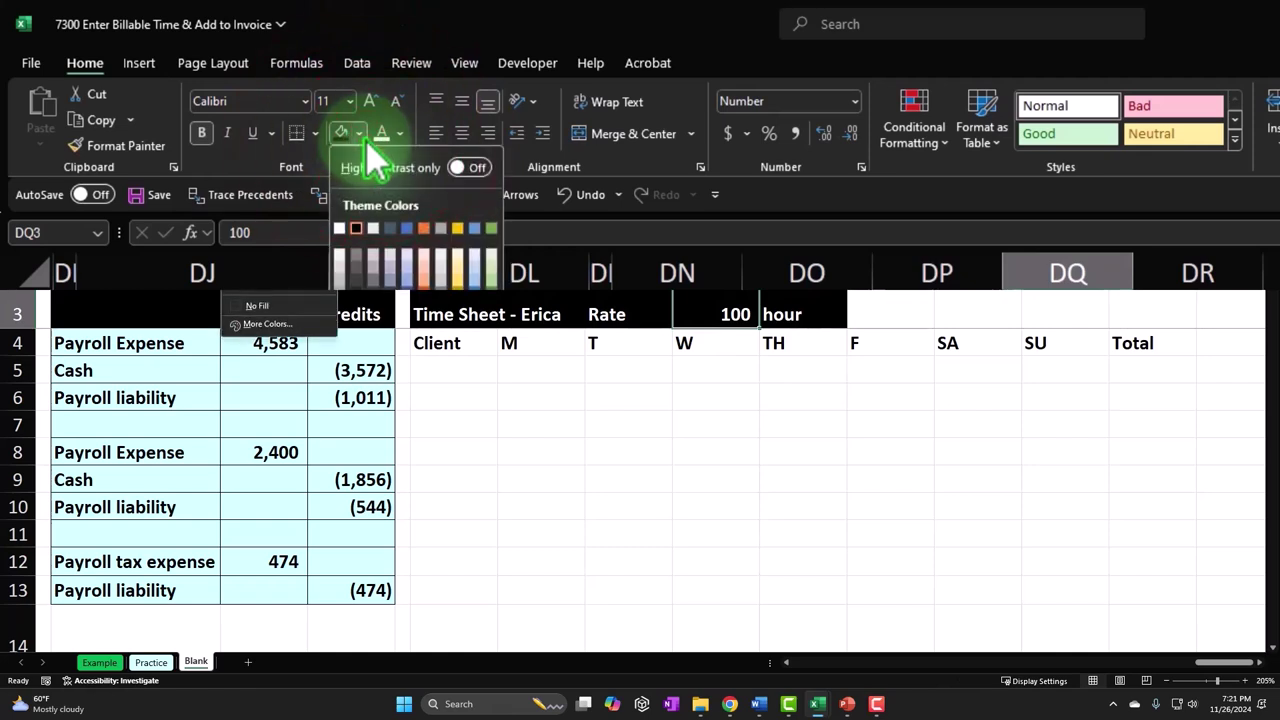
{"action": "left_click", "coordinate": [245, 304]}
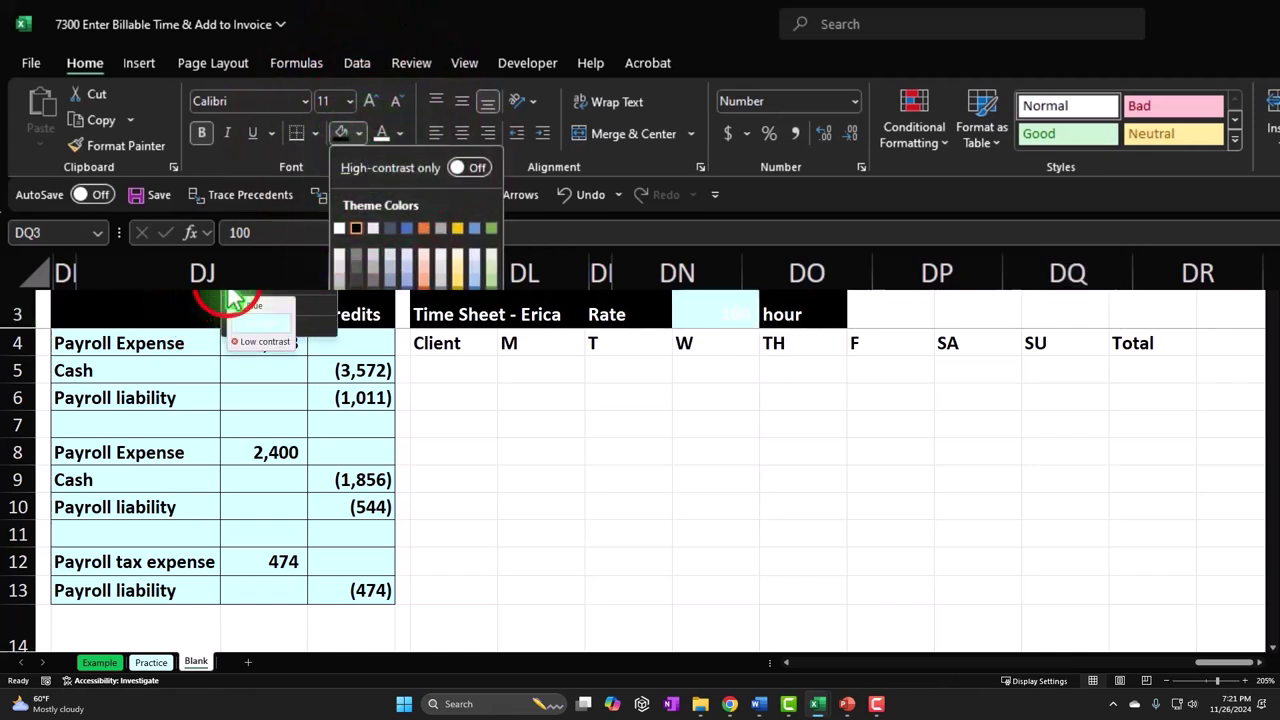
{"action": "left_click", "coordinate": [400, 134]}
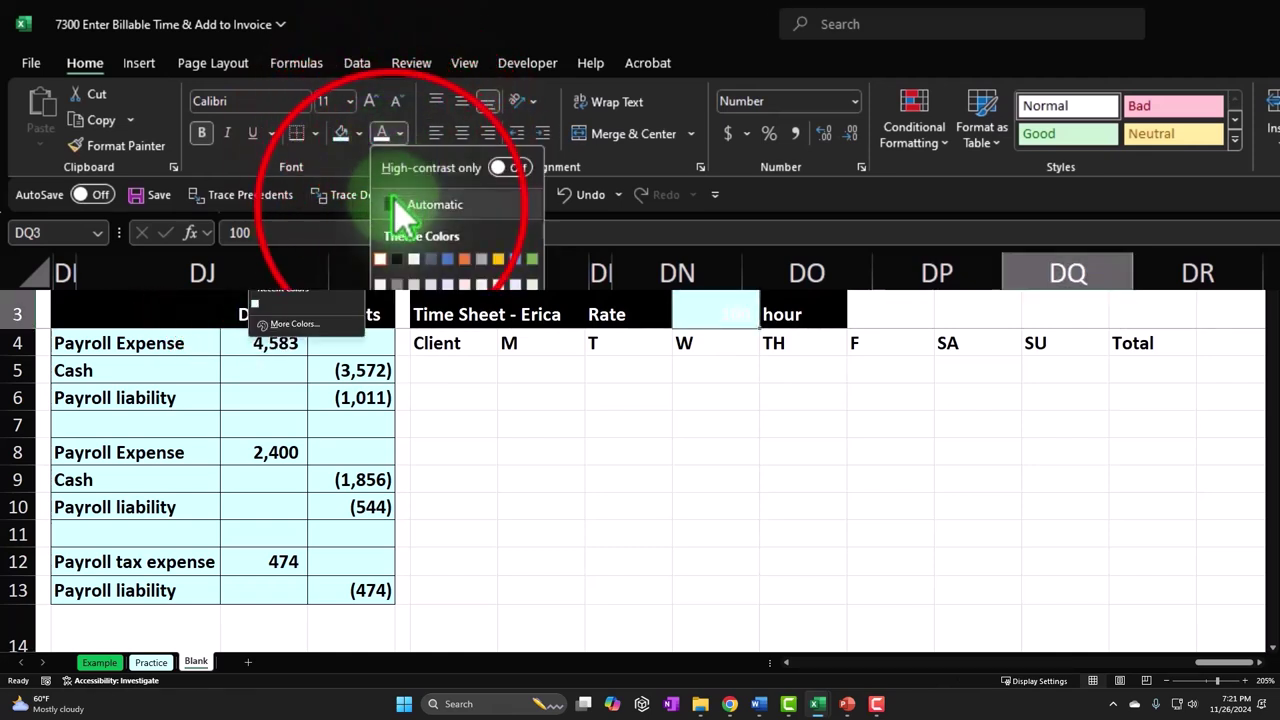
{"action": "left_click", "coordinate": [400, 210]}
{"action": "left_click", "coordinate": [737, 420]}
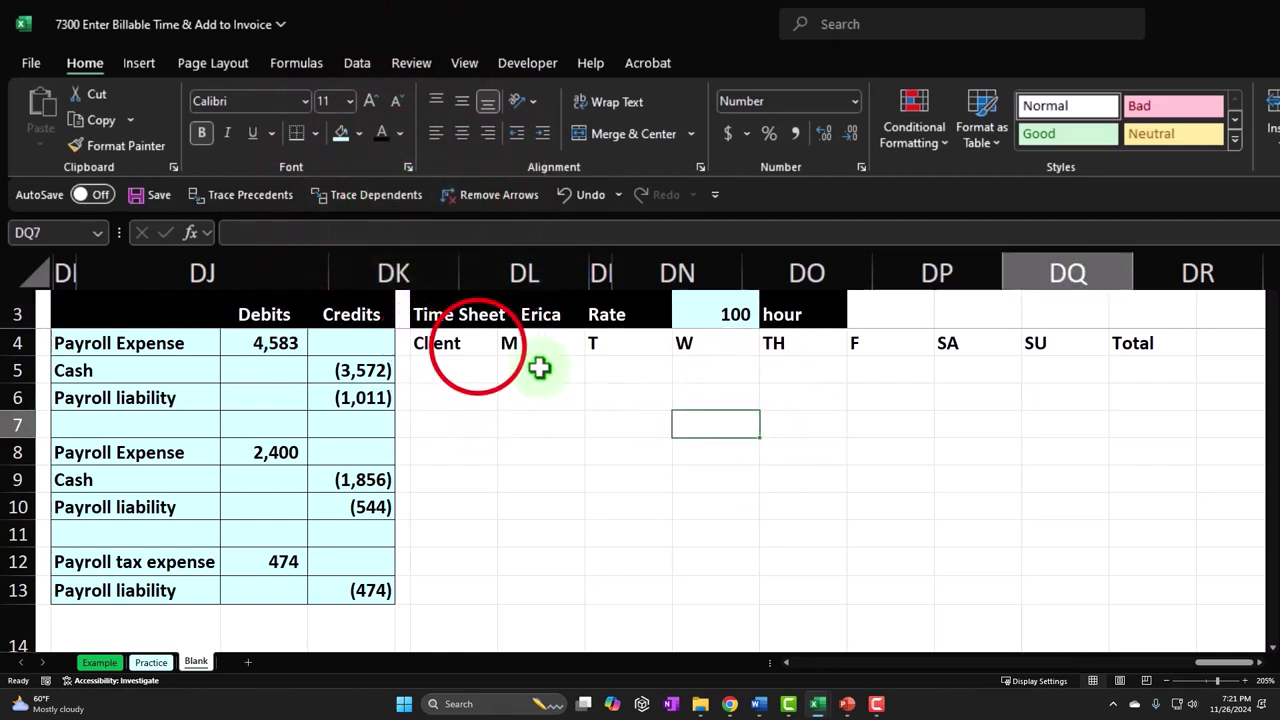
Fill the row 4 headers black with white text and centre the M to Total headings.
{"action": "left_click_drag", "start_coordinate": [465, 343], "coordinate": [1112, 340]}
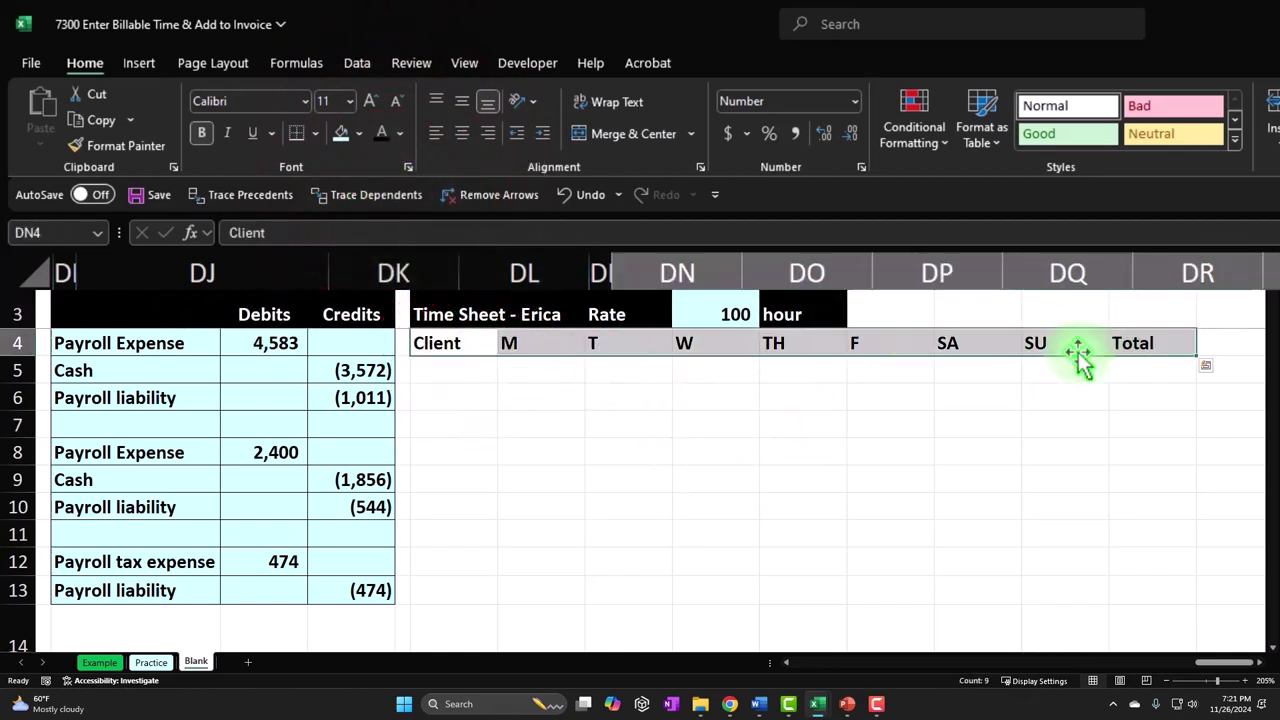
{"action": "left_click", "coordinate": [359, 133]}
{"action": "left_click", "coordinate": [362, 238]}
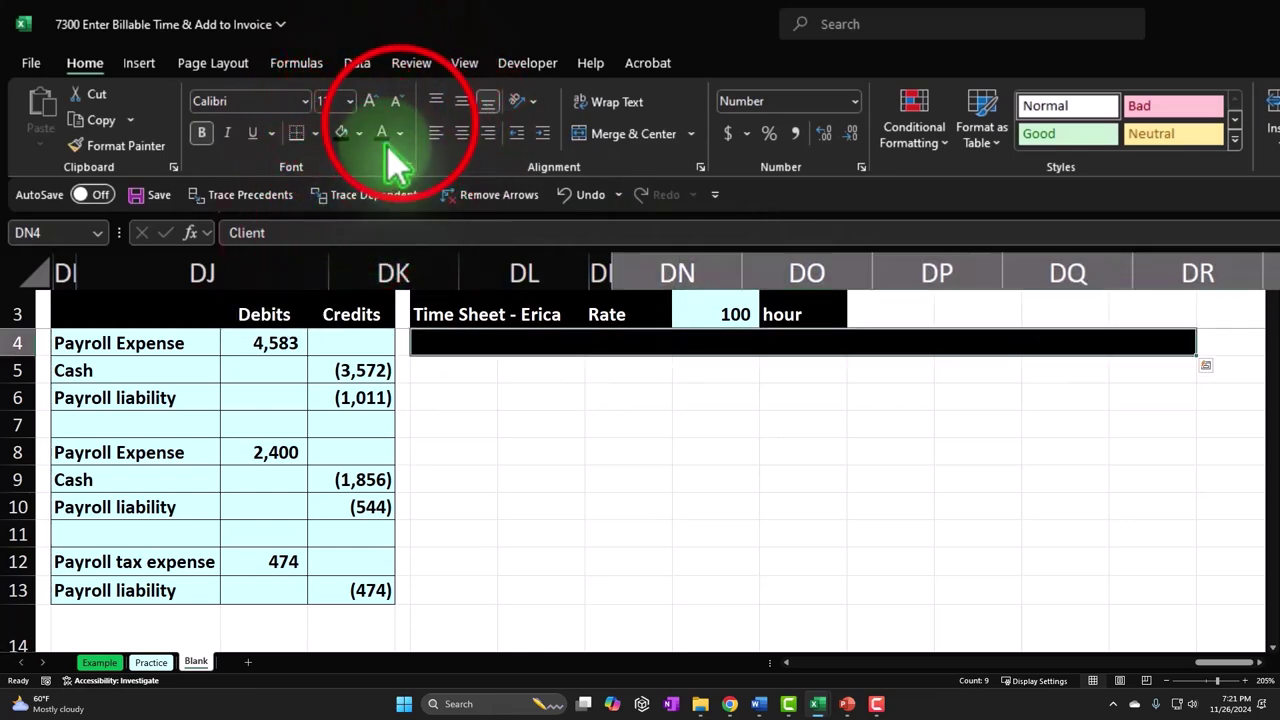
{"action": "left_click", "coordinate": [400, 134]}
{"action": "left_click", "coordinate": [381, 259]}
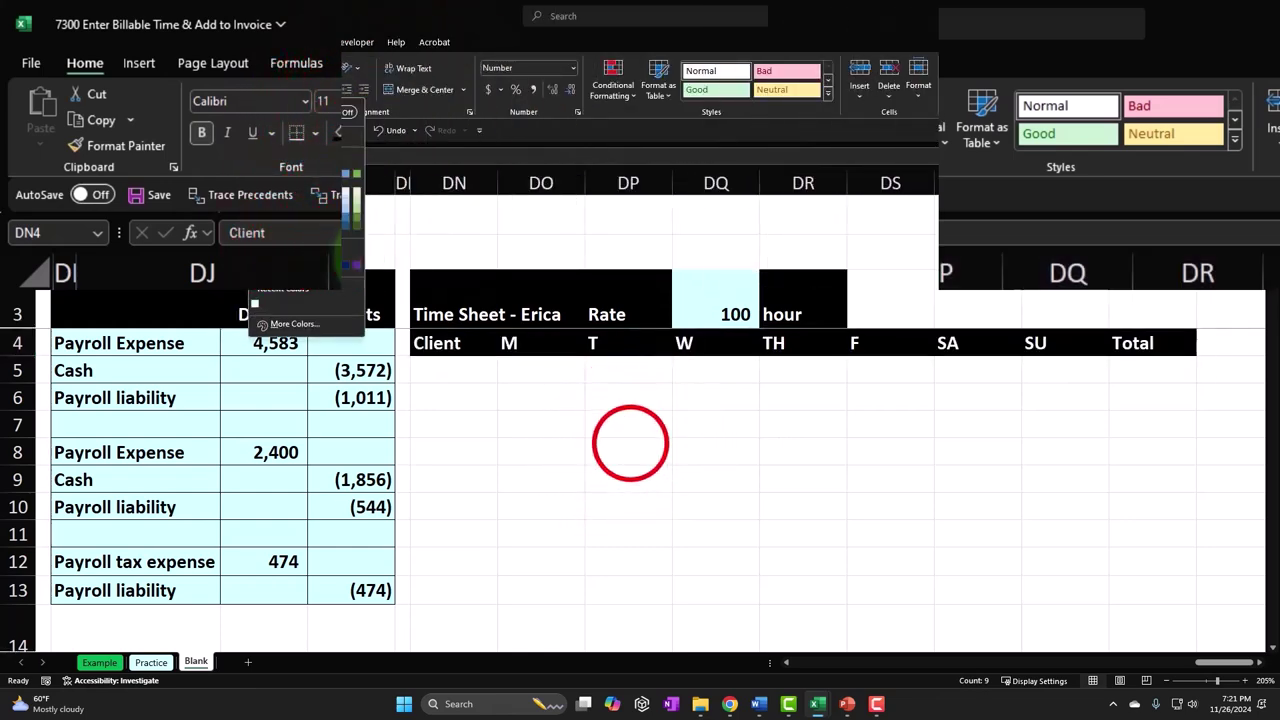
{"action": "left_click", "coordinate": [626, 451]}
{"action": "left_click_drag", "start_coordinate": [563, 346], "coordinate": [1131, 343]}
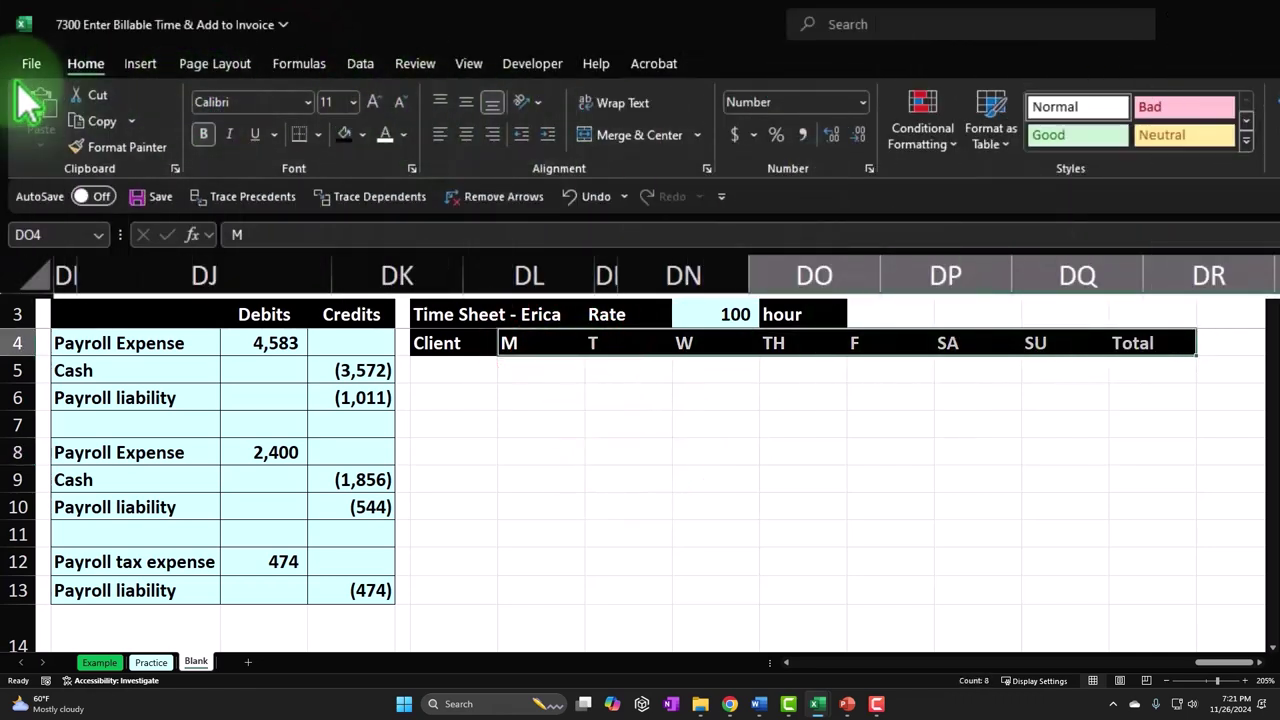
{"action": "left_click", "coordinate": [466, 134]}
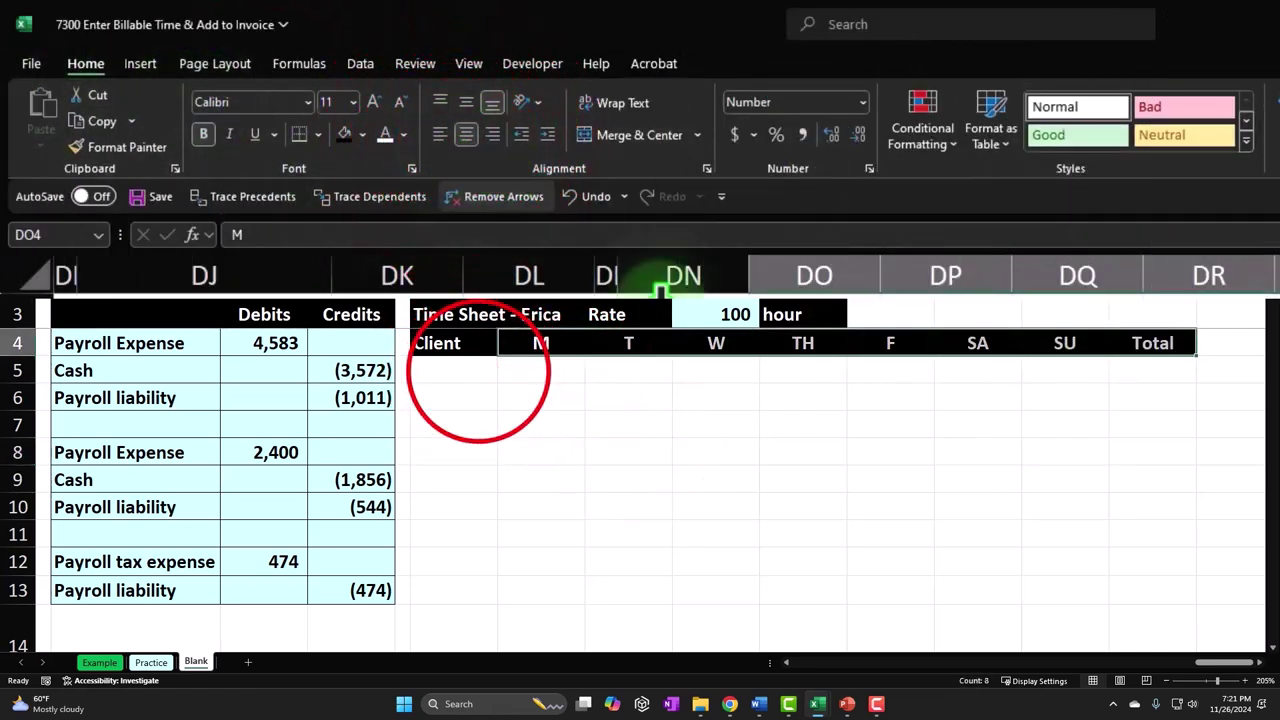
Enter client Jones Guitars under Client, widen the column, and log 8 hours under F.
{"action": "left_click", "coordinate": [478, 370]}
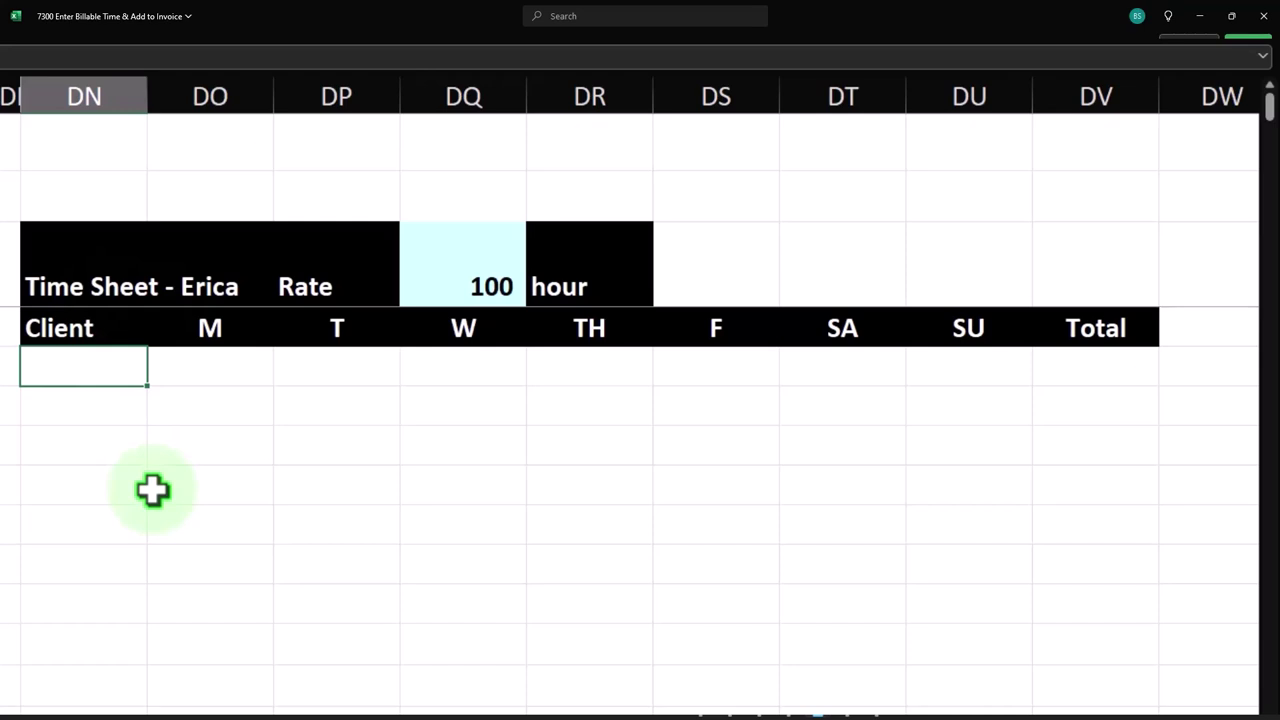
{"action": "type", "text": "nes Gu"}
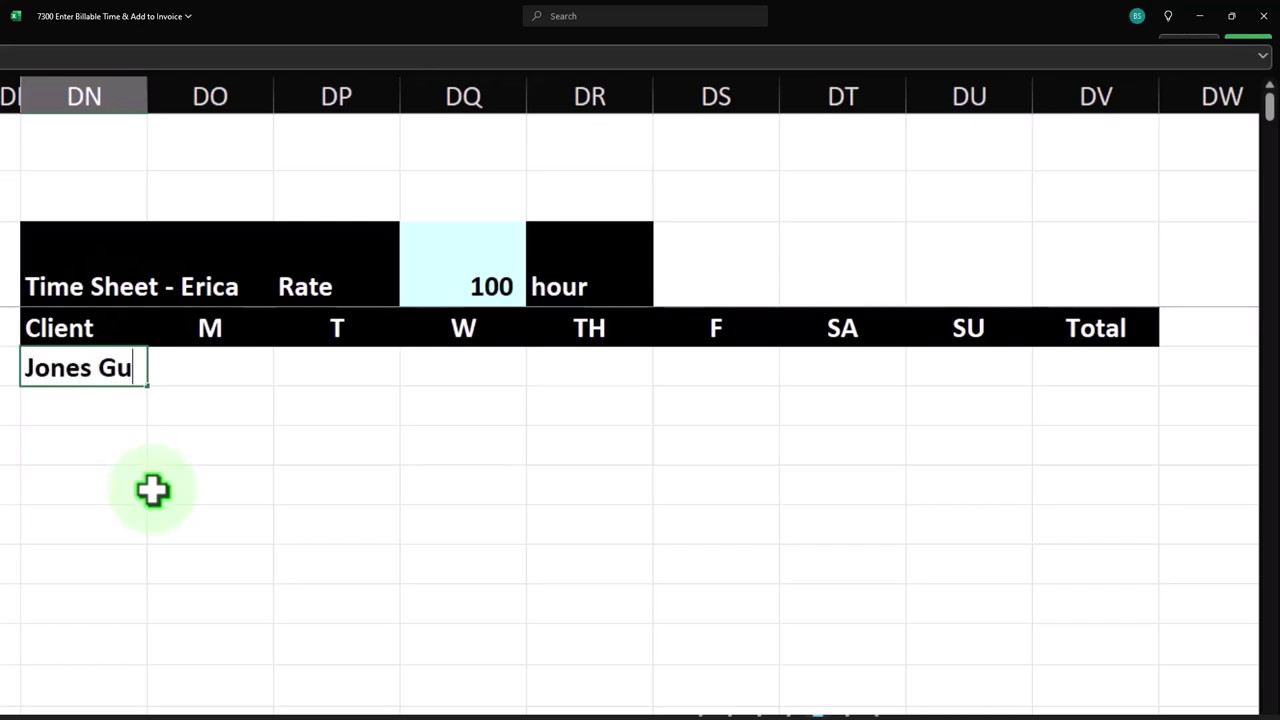
{"action": "type", "text": "itars"}
{"action": "key", "text": "Return"}
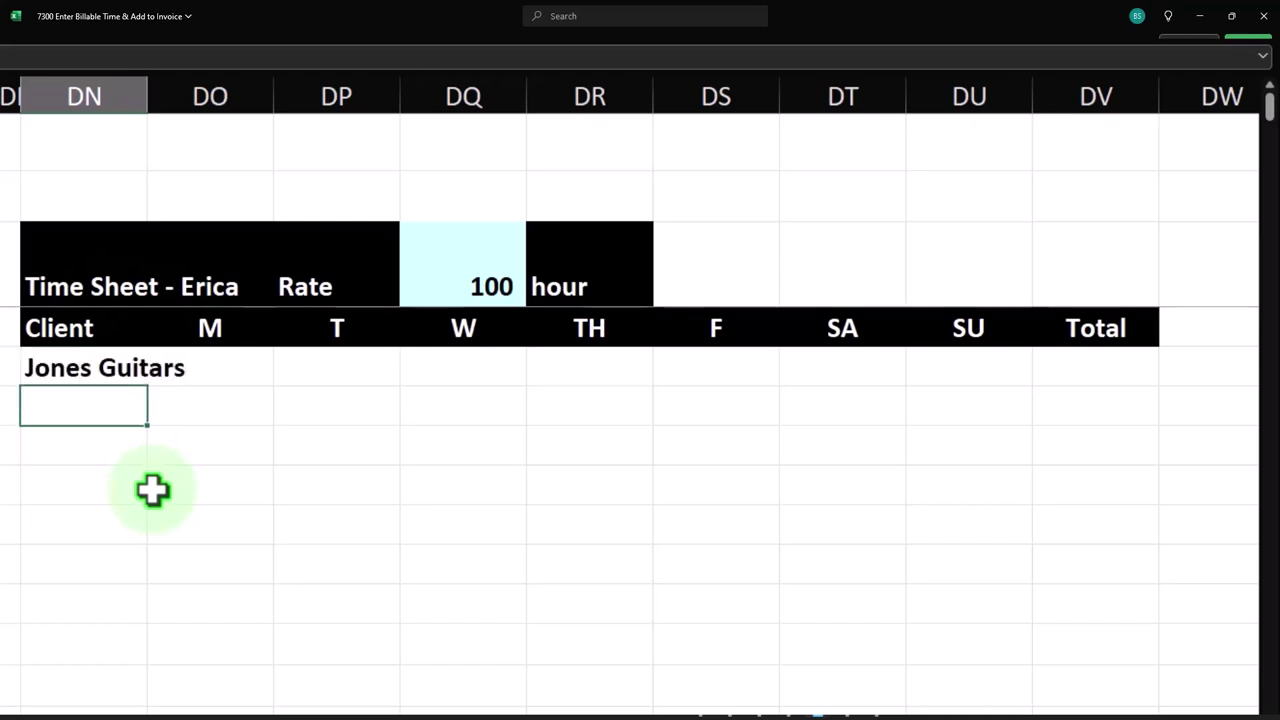
{"action": "left_click_drag", "start_coordinate": [151, 98], "coordinate": [201, 96]}
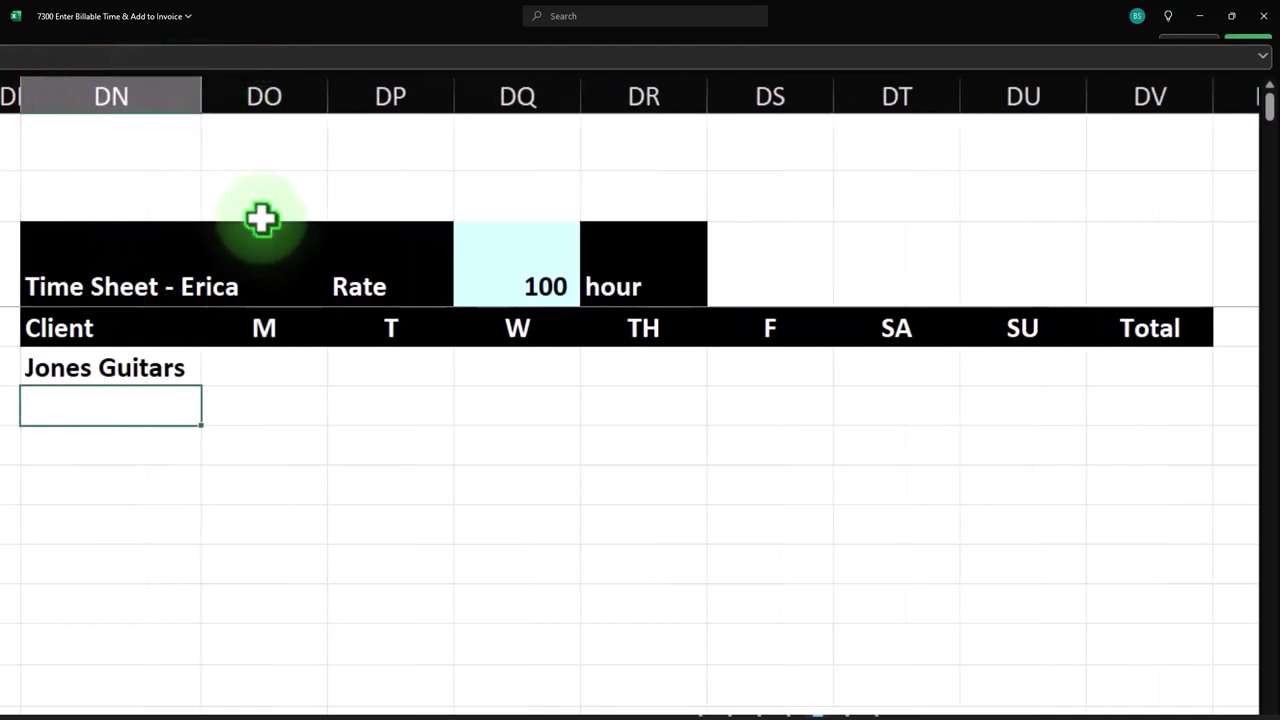
{"action": "key", "text": "Up"}
{"action": "key", "text": "Right"}
{"action": "key", "text": "Right"}
{"action": "key", "text": "Right"}
{"action": "key", "text": "Right"}
{"action": "key", "text": "Right"}
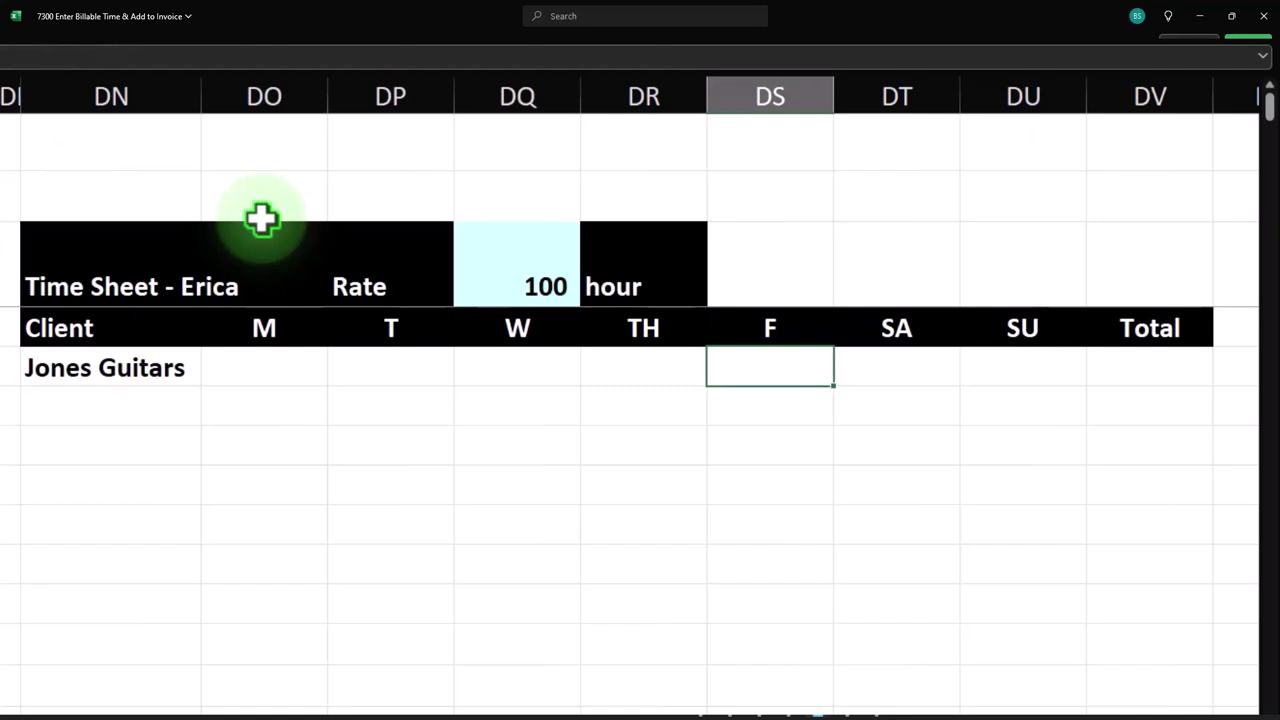
{"action": "key", "text": "Return"}
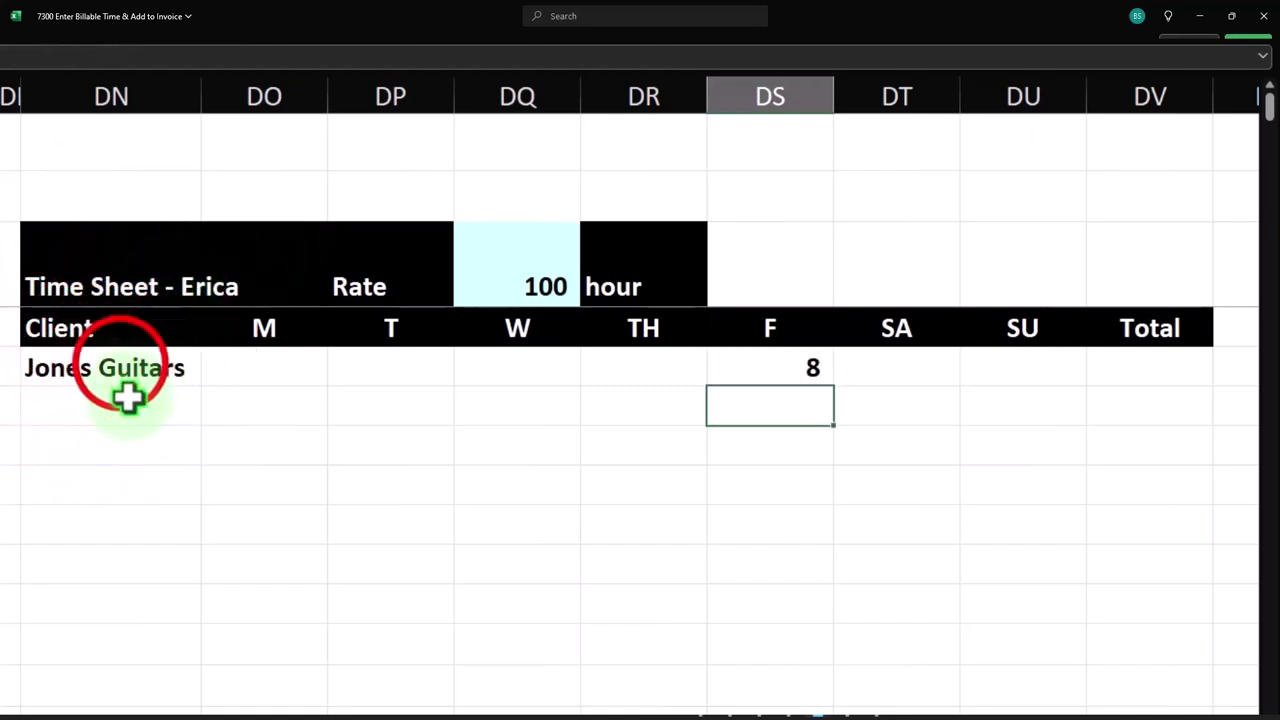
{"action": "left_click", "coordinate": [120, 368]}
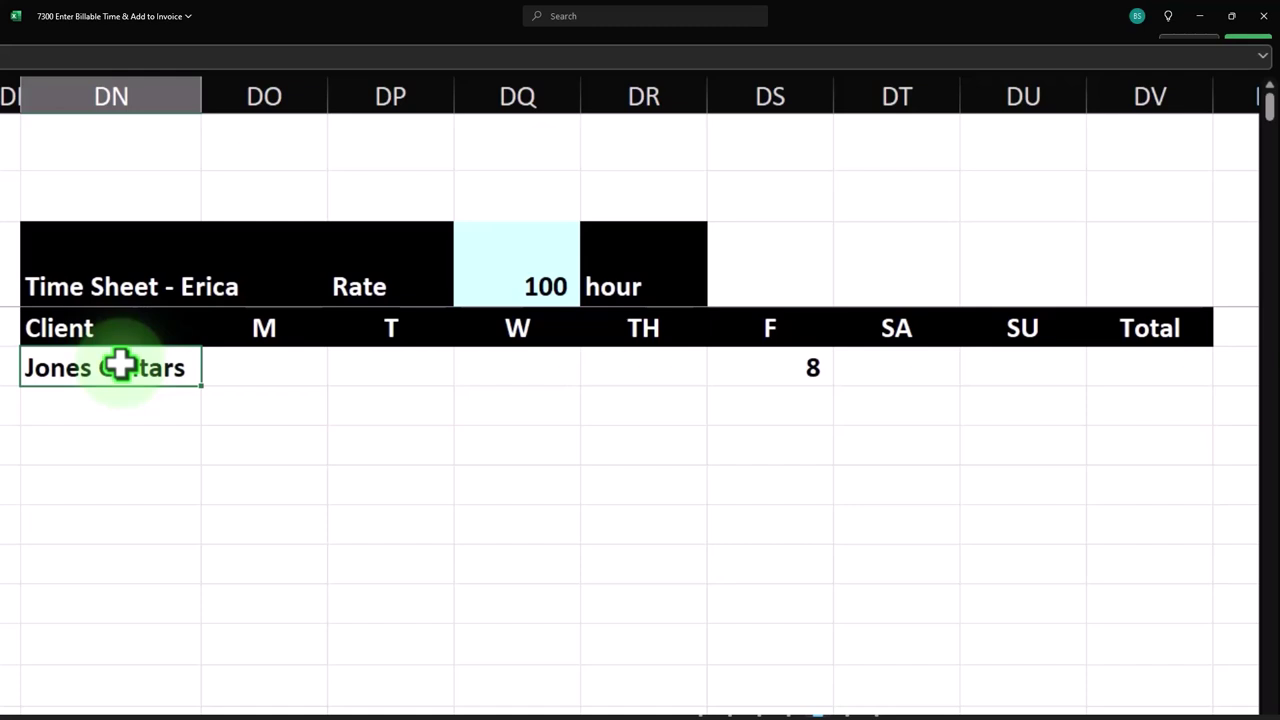
Add a Smith Guitars row below Jones Guitars with 8 hours under SA.
{"action": "key", "text": "Return"}
{"action": "type", "text": "Smith "}
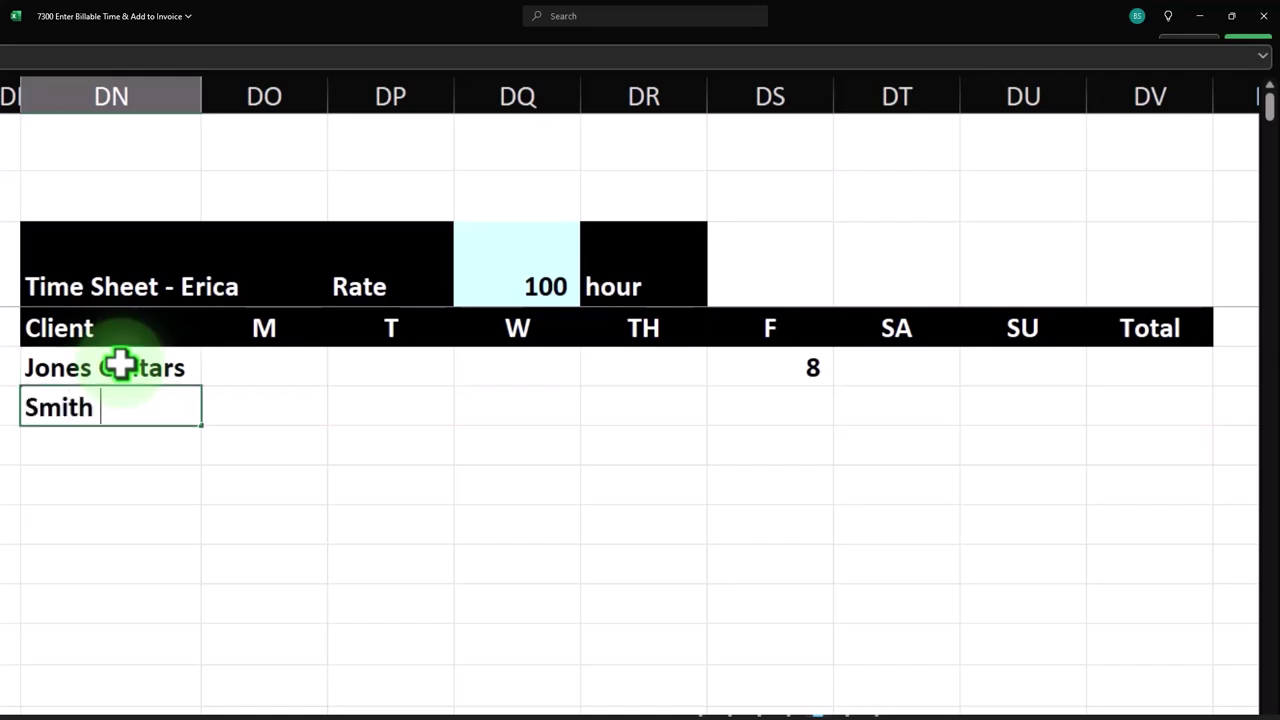
{"action": "type", "text": "gui"}
{"action": "key", "text": "BackSpace"}
{"action": "type", "text": "Guitars"}
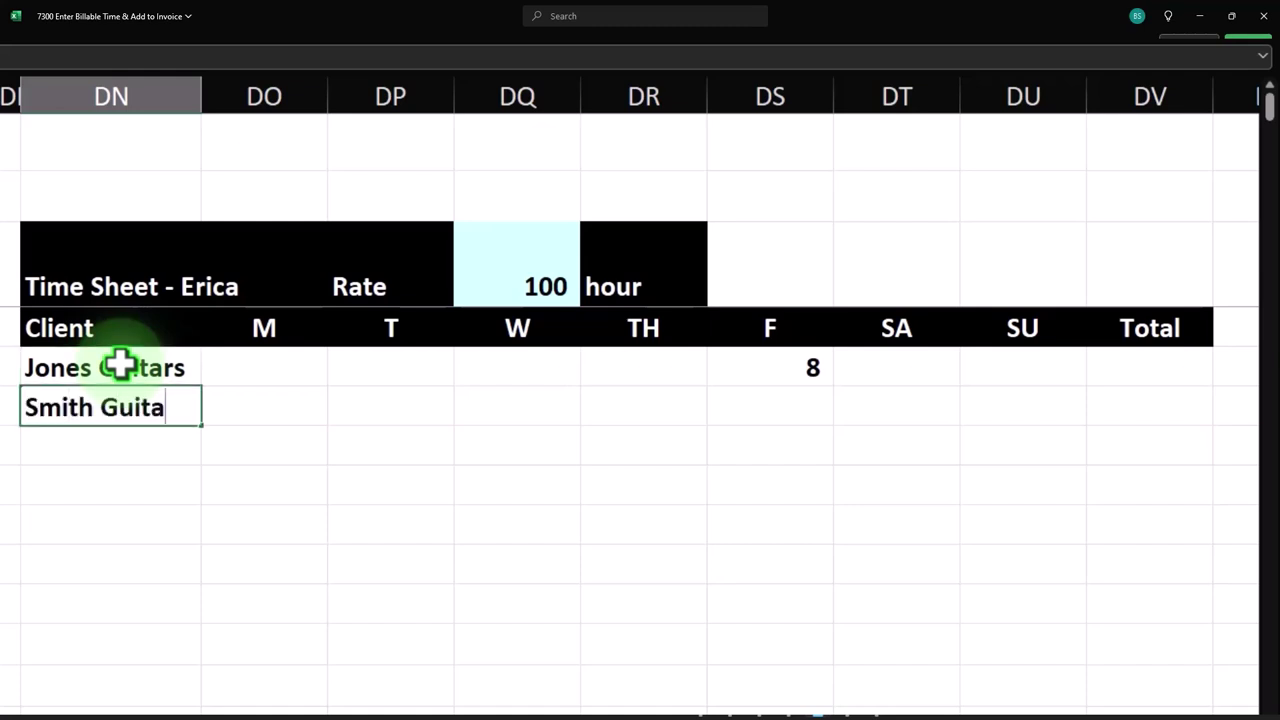
{"action": "key", "text": "Tab"}
{"action": "key", "text": "Tab"}
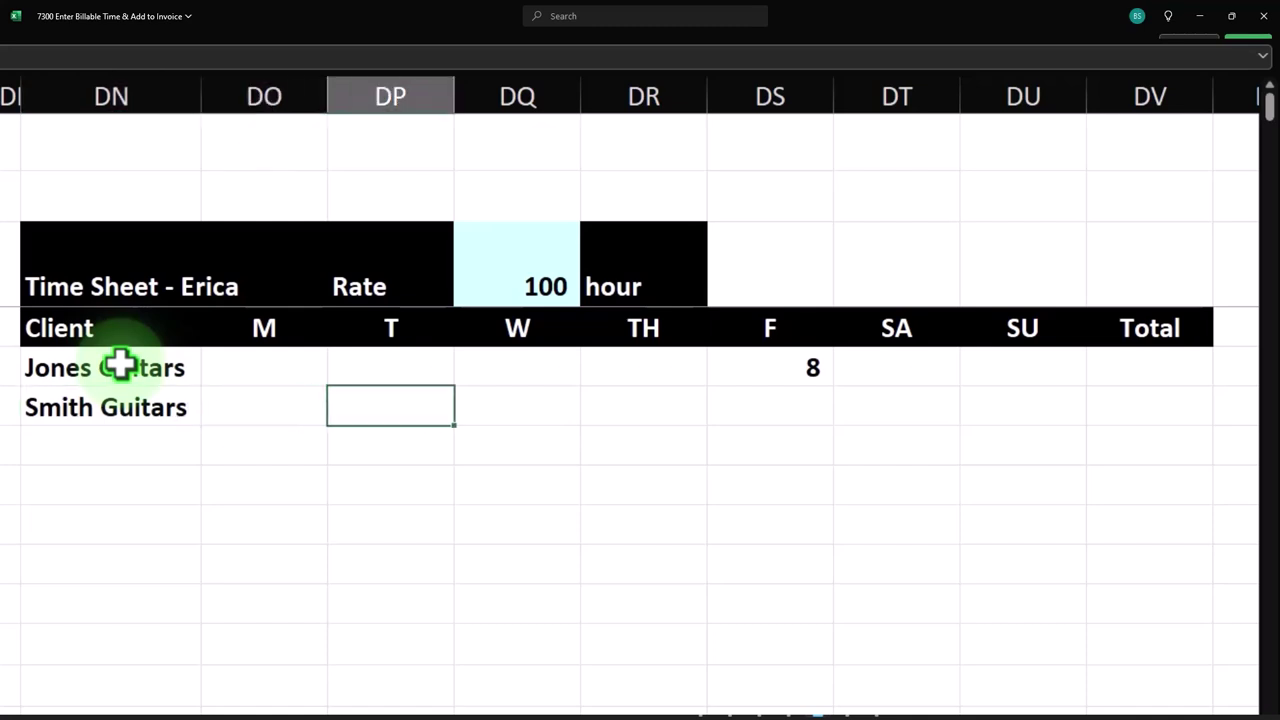
{"action": "key", "text": "Tab"}
{"action": "key", "text": "Tab"}
{"action": "key", "text": "Tab"}
{"action": "key", "text": "Tab"}
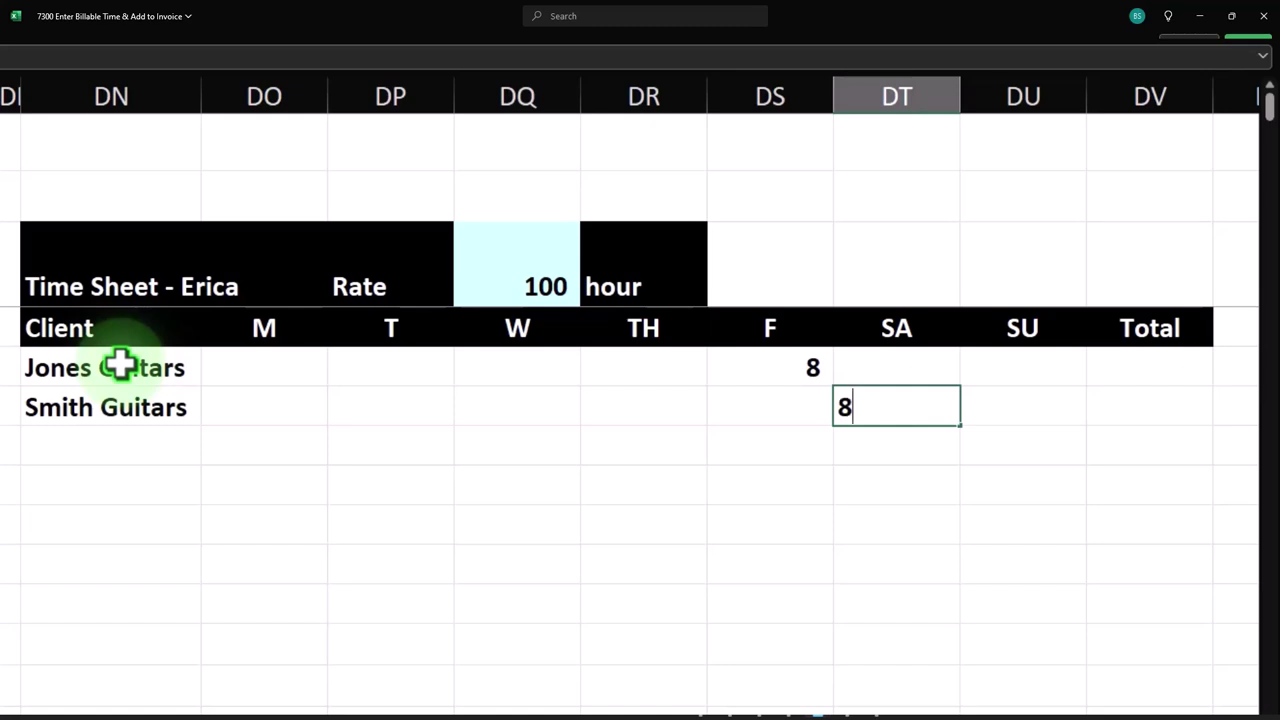
{"action": "key", "text": "Return"}
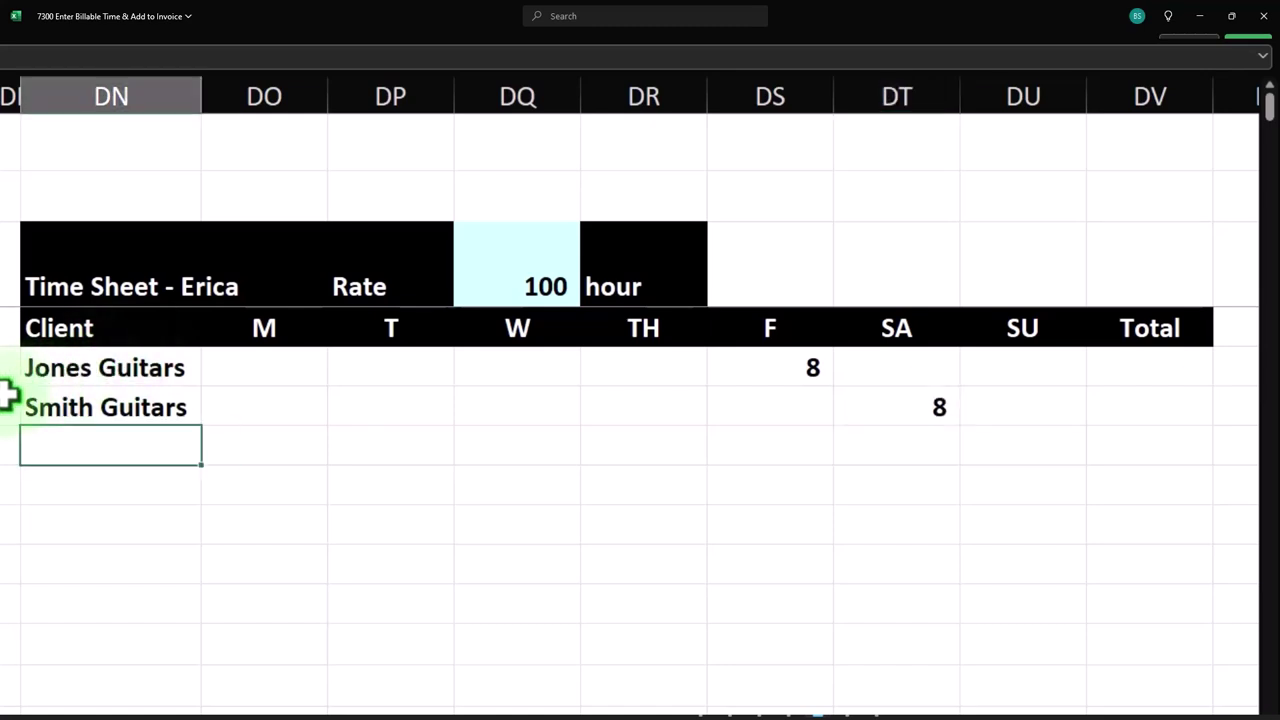
{"action": "left_click_drag", "start_coordinate": [60, 366], "coordinate": [1101, 441]}
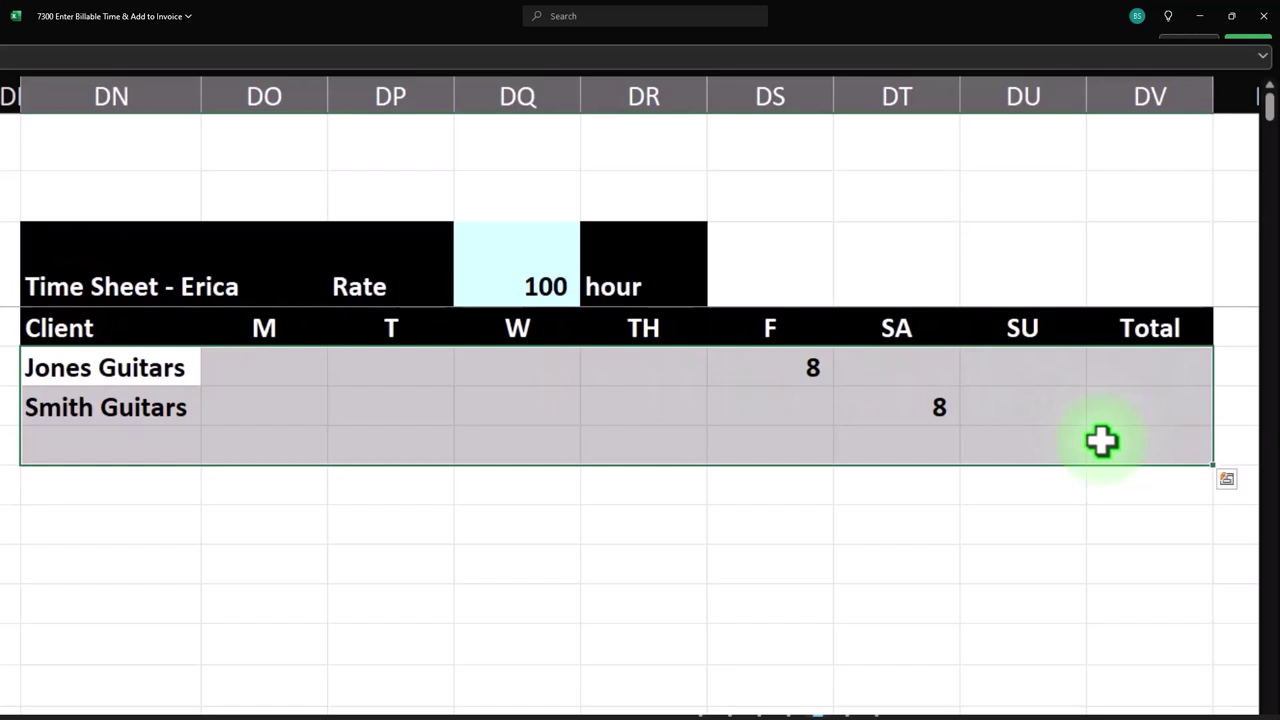
{"action": "left_click", "coordinate": [260, 376]}
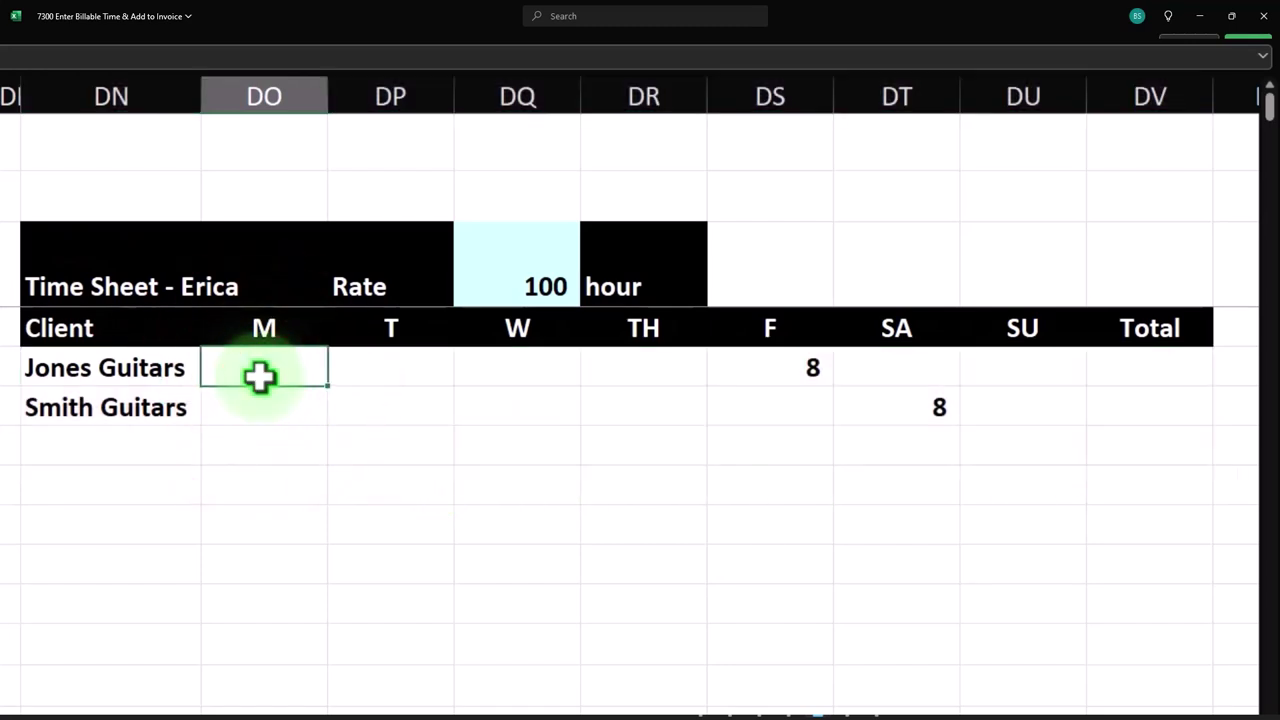
{"action": "left_click", "coordinate": [767, 376]}
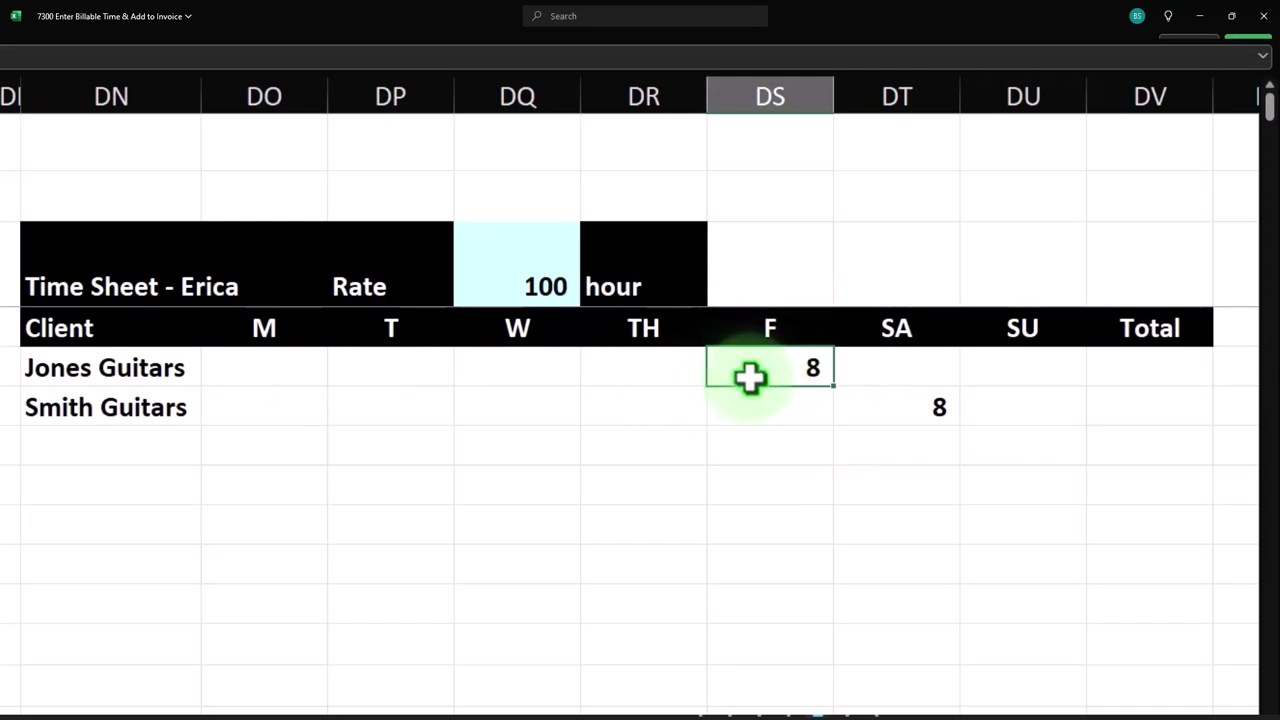
{"action": "left_click", "coordinate": [123, 415]}
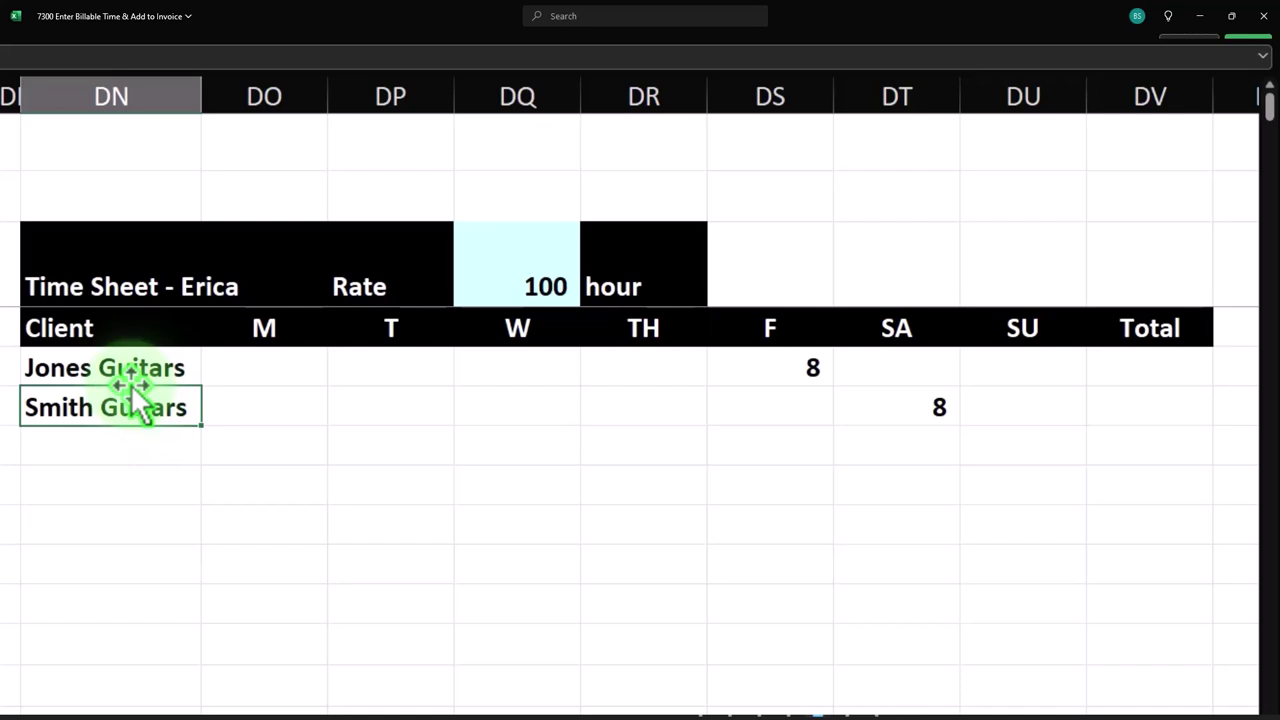
Narrow columns DO:DV and total each client row with =SUM(DO5:DU5), filled down to Smith Guitars.
{"action": "left_click_drag", "start_coordinate": [263, 90], "coordinate": [1210, 102]}
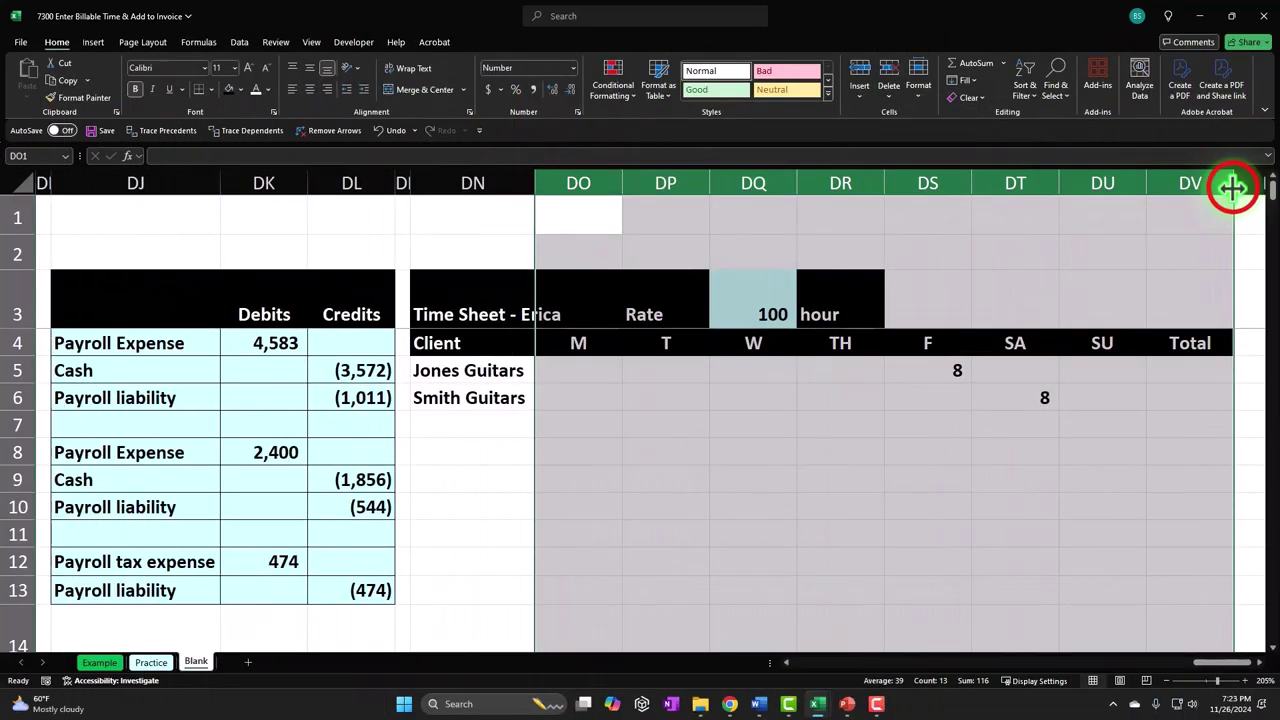
{"action": "left_click_drag", "start_coordinate": [1232, 187], "coordinate": [1051, 354]}
{"action": "left_click", "coordinate": [1006, 366]}
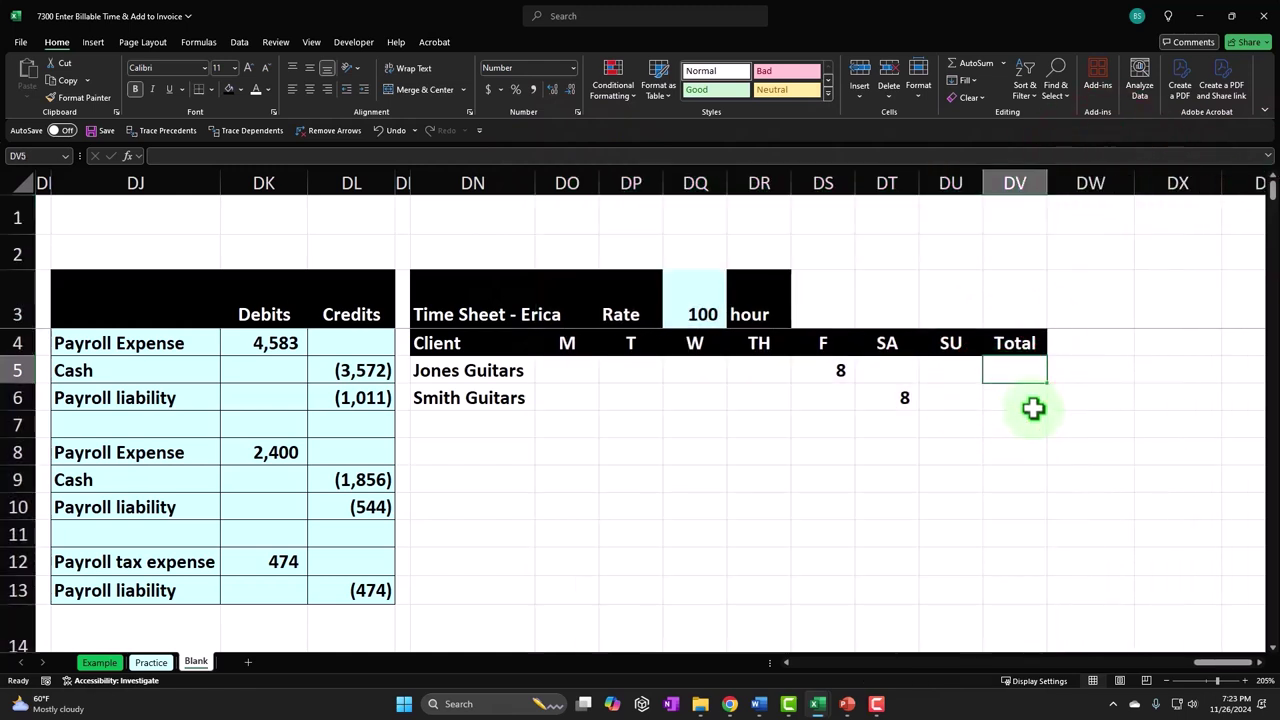
{"action": "type", "text": "=sum("}
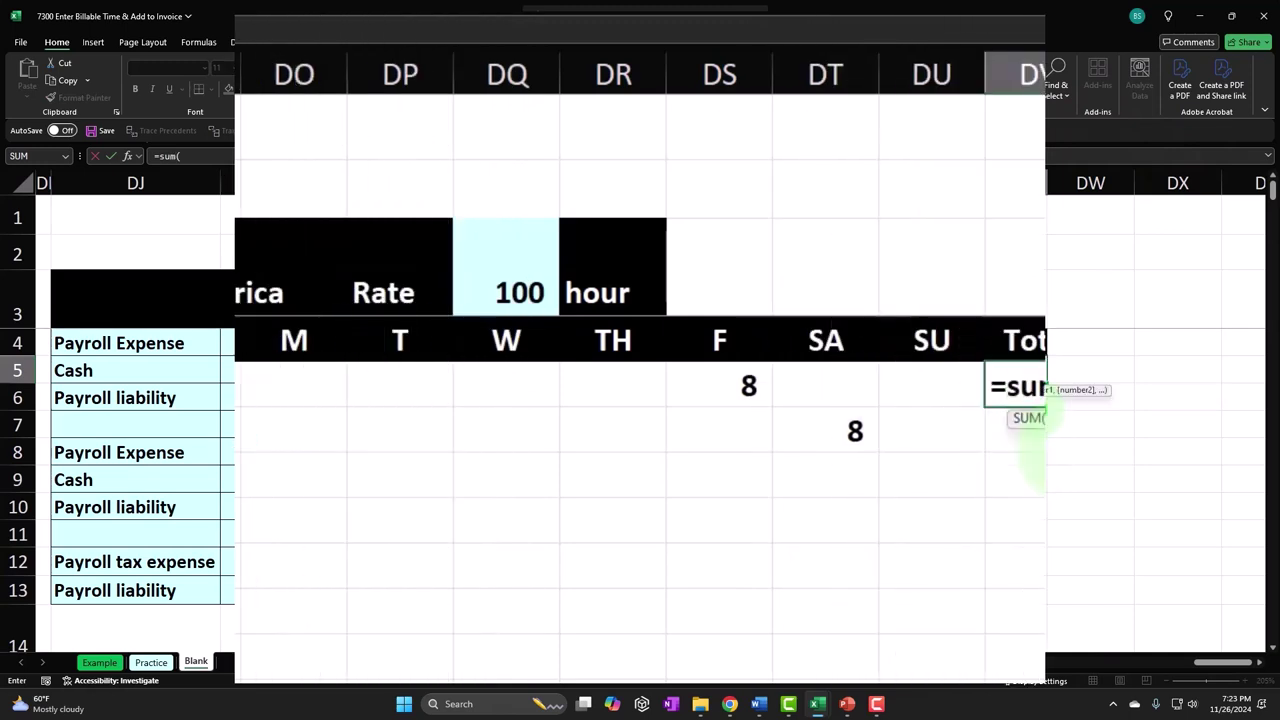
{"action": "key", "text": "Left"}
{"action": "key", "text": "shift+Left"}
{"action": "key", "text": "shift+Left"}
{"action": "key", "text": "shift+Left"}
{"action": "key", "text": "shift+Left"}
{"action": "key", "text": "shift+Left"}
{"action": "key", "text": "shift+Left"}
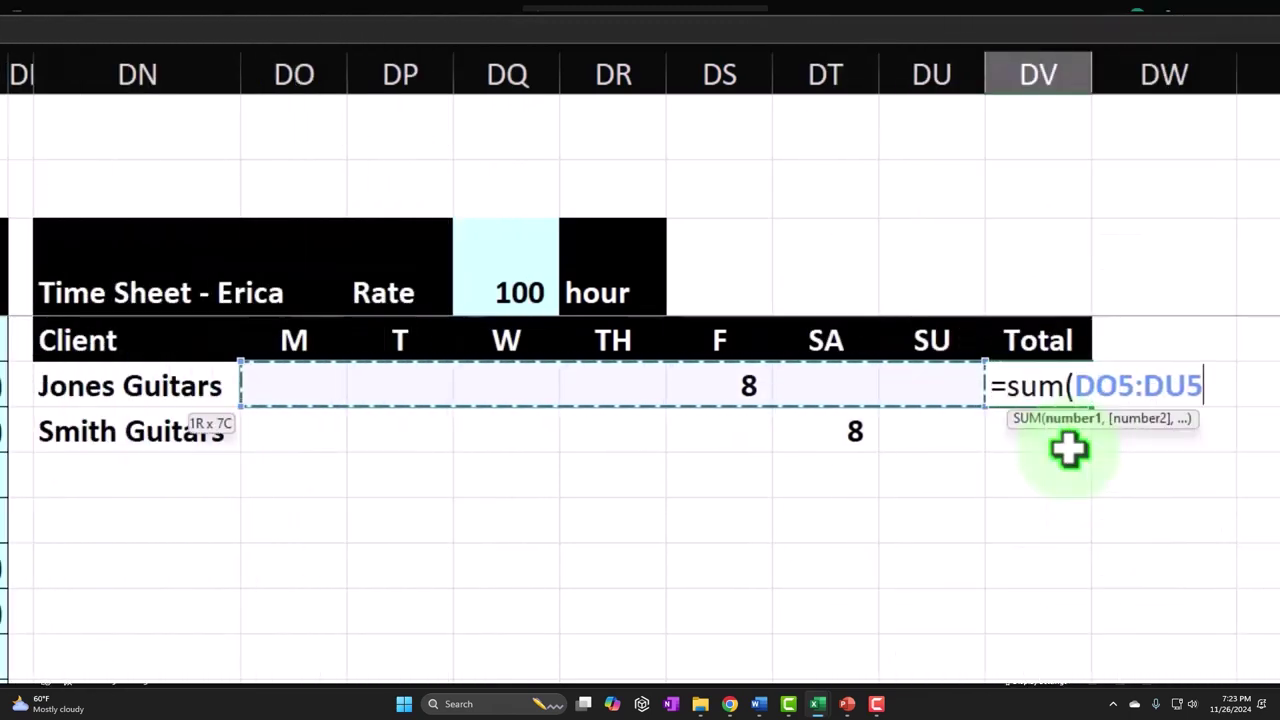
{"action": "key", "text": "Return"}
{"action": "left_click", "coordinate": [1043, 391]}
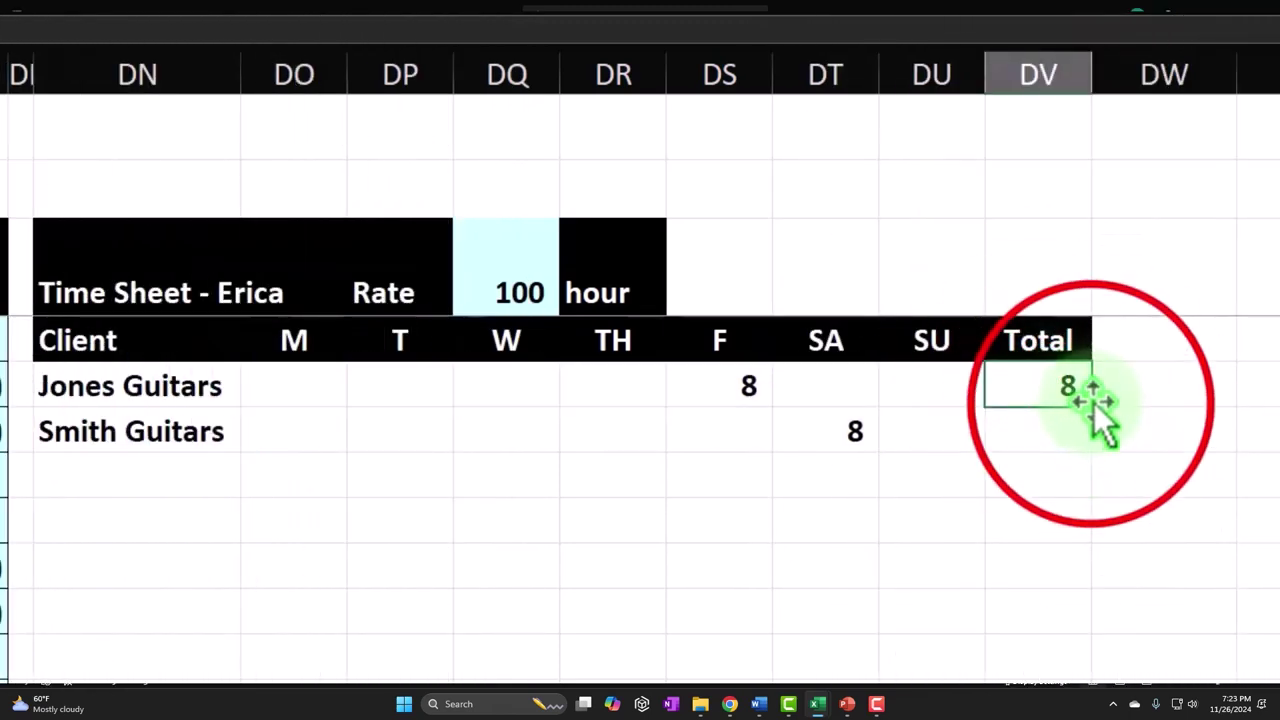
{"action": "left_click_drag", "start_coordinate": [1090, 405], "coordinate": [1094, 437]}
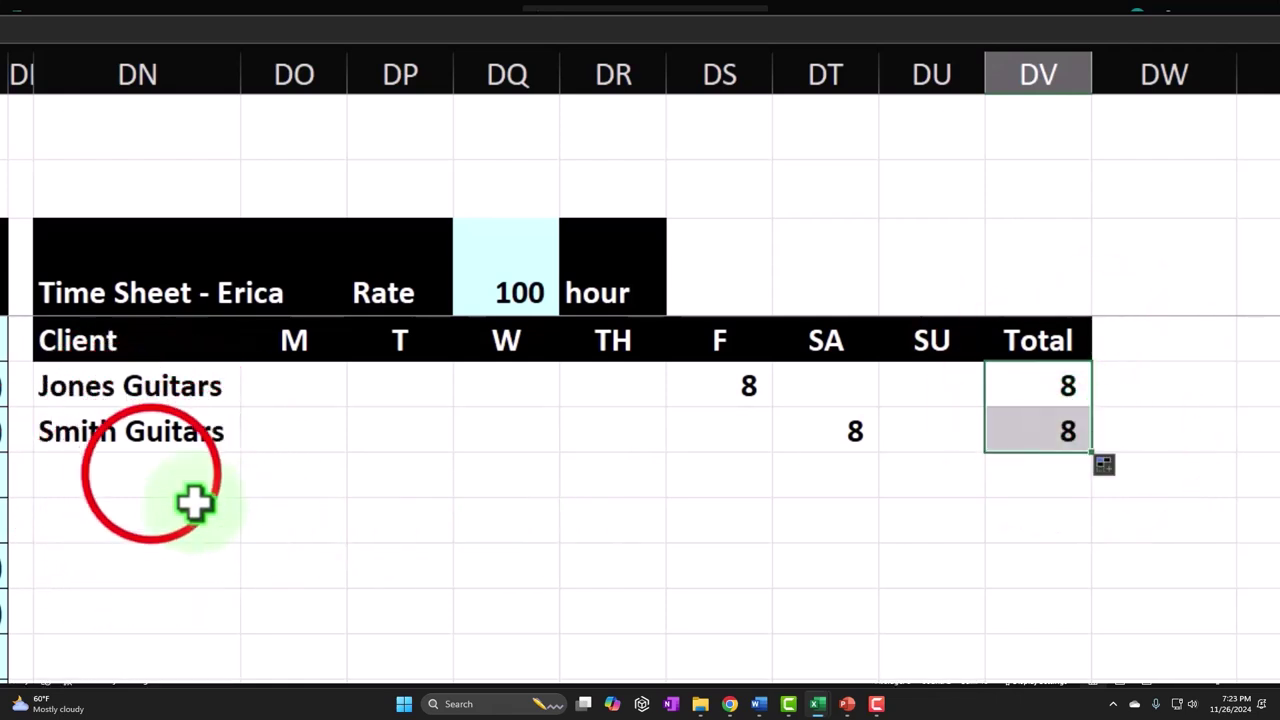
{"action": "left_click", "coordinate": [151, 475]}
{"action": "type", "text": "Total"}
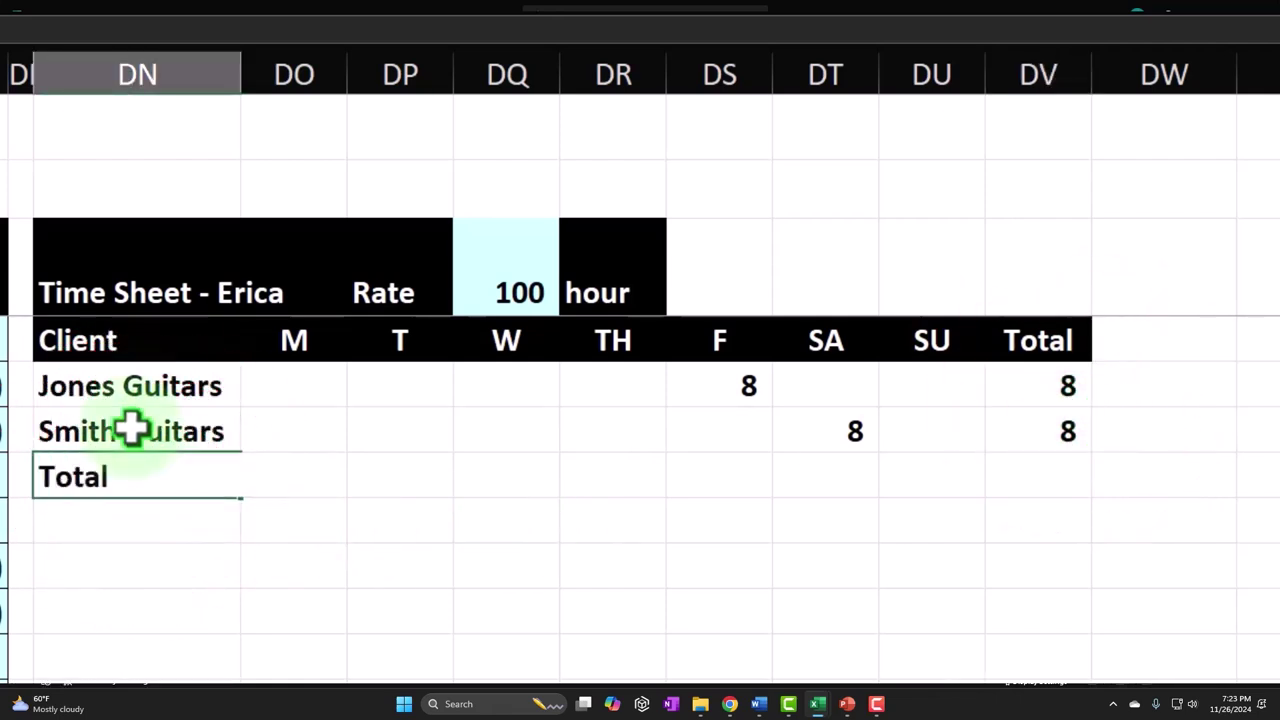
{"action": "key", "text": "Tab"}
{"action": "key", "text": "Up"}
{"action": "key", "text": "Up"}
{"action": "type", "text": "0"}
{"action": "key", "text": "Tab"}
{"action": "type", "text": "0"}
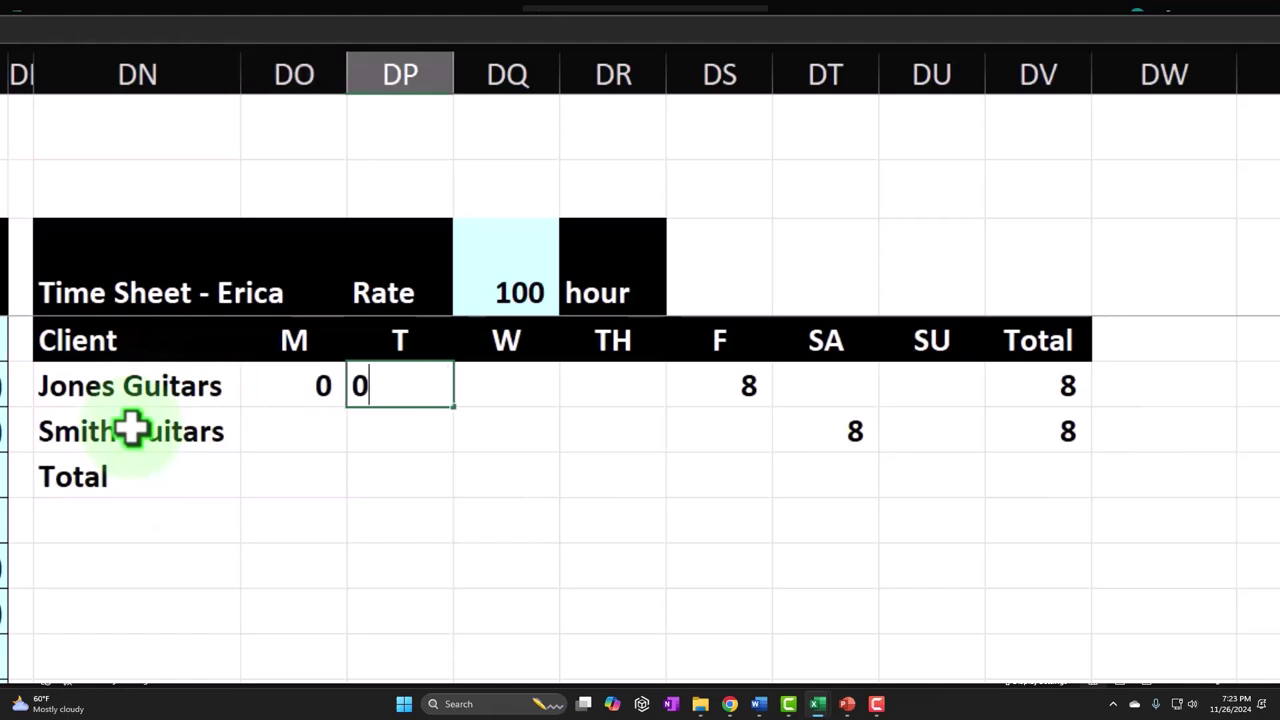
{"action": "key", "text": "Tab"}
{"action": "type", "text": "0"}
{"action": "key", "text": "Tab"}
{"action": "type", "text": "0"}
{"action": "key", "text": "Tab"}
{"action": "key", "text": "Tab"}
{"action": "type", "text": "0"}
{"action": "key", "text": "Tab"}
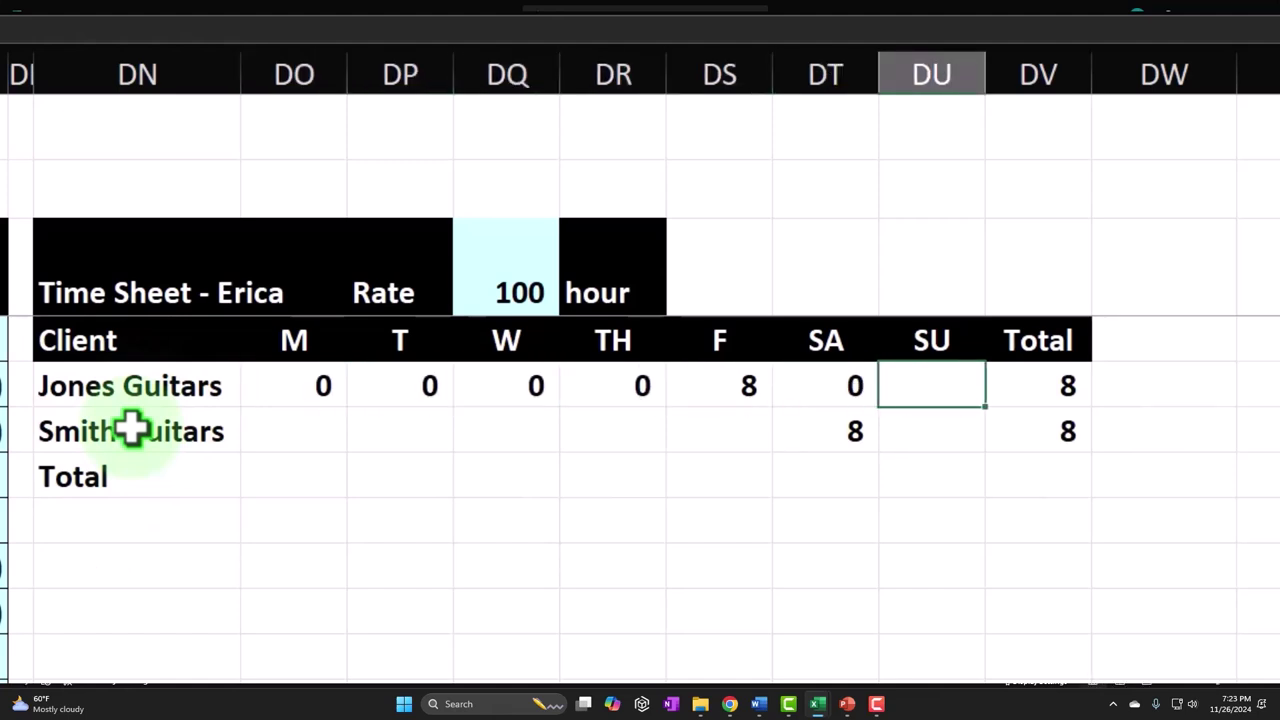
{"action": "type", "text": "0"}
{"action": "key", "text": "Tab"}
{"action": "key", "text": "Down"}
{"action": "key", "text": "Left"}
{"action": "key", "text": "Left"}
{"action": "key", "text": "Left"}
{"action": "key", "text": "Left"}
{"action": "key", "text": "Left"}
{"action": "key", "text": "Left"}
{"action": "key", "text": "Left"}
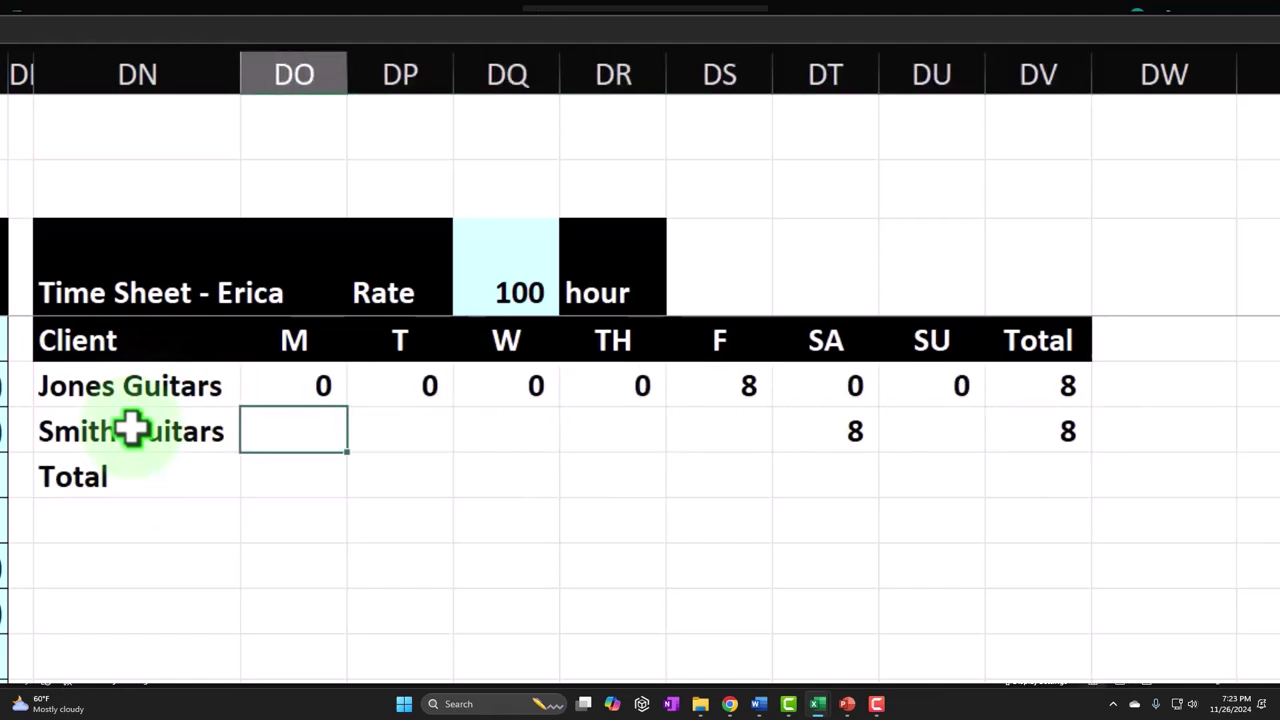
{"action": "type", "text": "0"}
{"action": "key", "text": "Tab"}
{"action": "type", "text": "0"}
{"action": "key", "text": "Tab"}
{"action": "type", "text": "0"}
{"action": "key", "text": "Tab"}
{"action": "type", "text": "0\t0"}
{"action": "key", "text": "Tab"}
{"action": "key", "text": "Tab"}
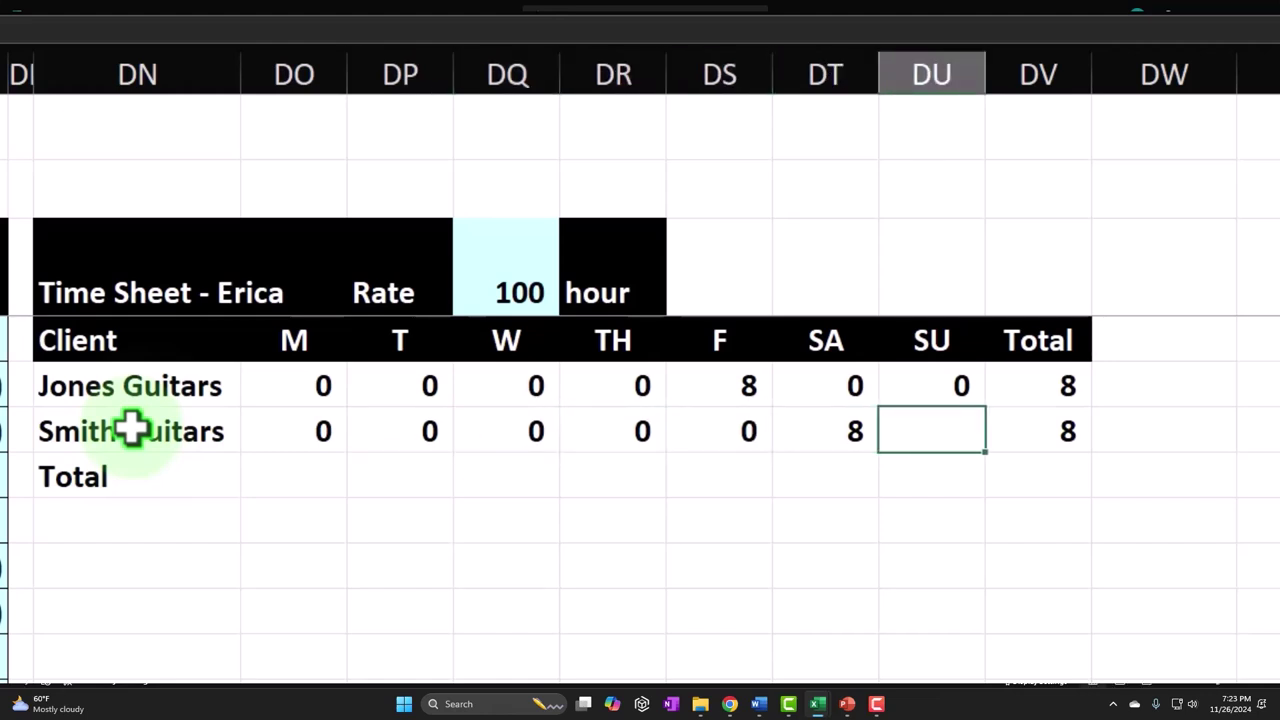
{"action": "type", "text": "0"}
{"action": "key", "text": "Tab"}
{"action": "left_click_drag", "start_coordinate": [300, 430], "coordinate": [1062, 427]}
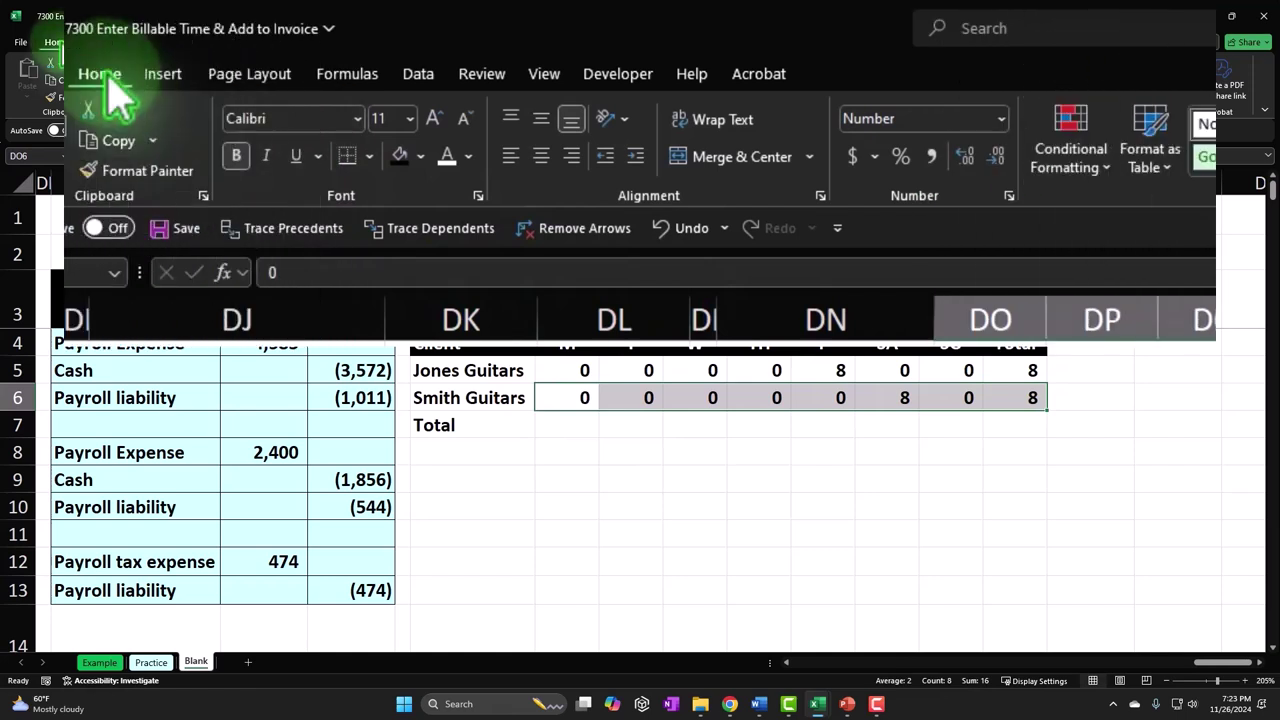
{"action": "left_click", "coordinate": [296, 156]}
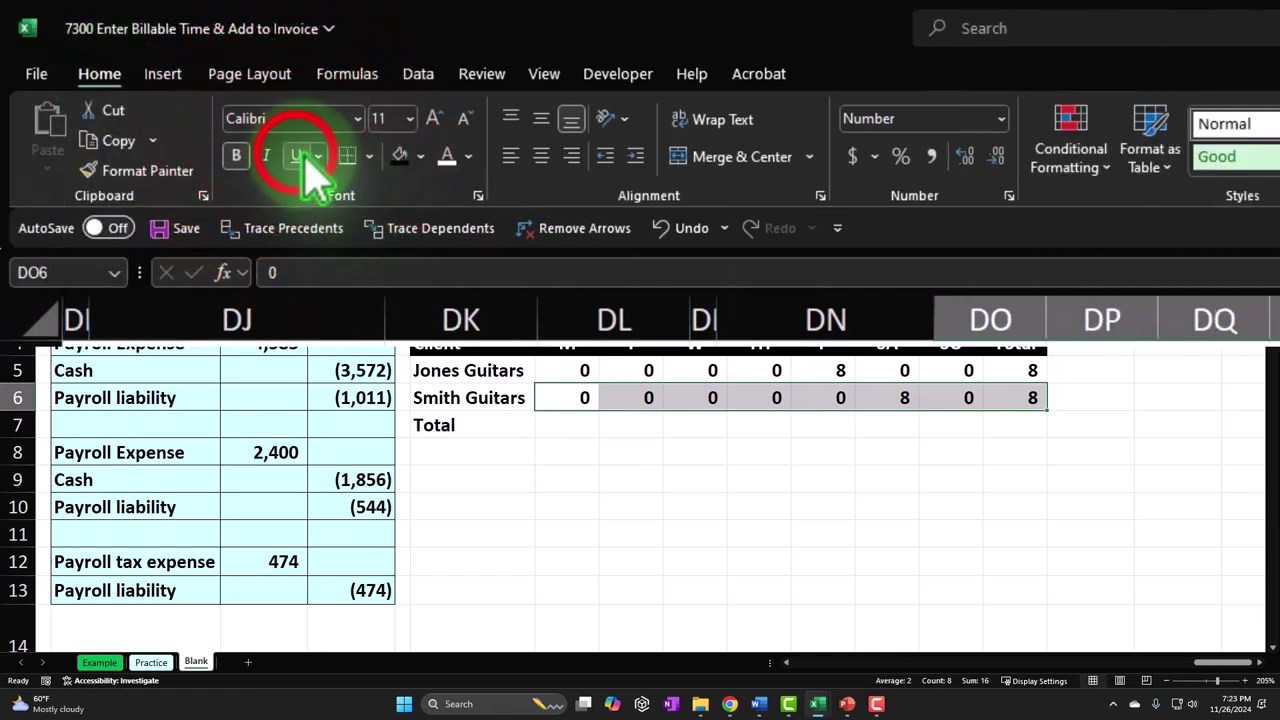
{"action": "left_click", "coordinate": [584, 427]}
{"action": "type", "text": "=sum("}
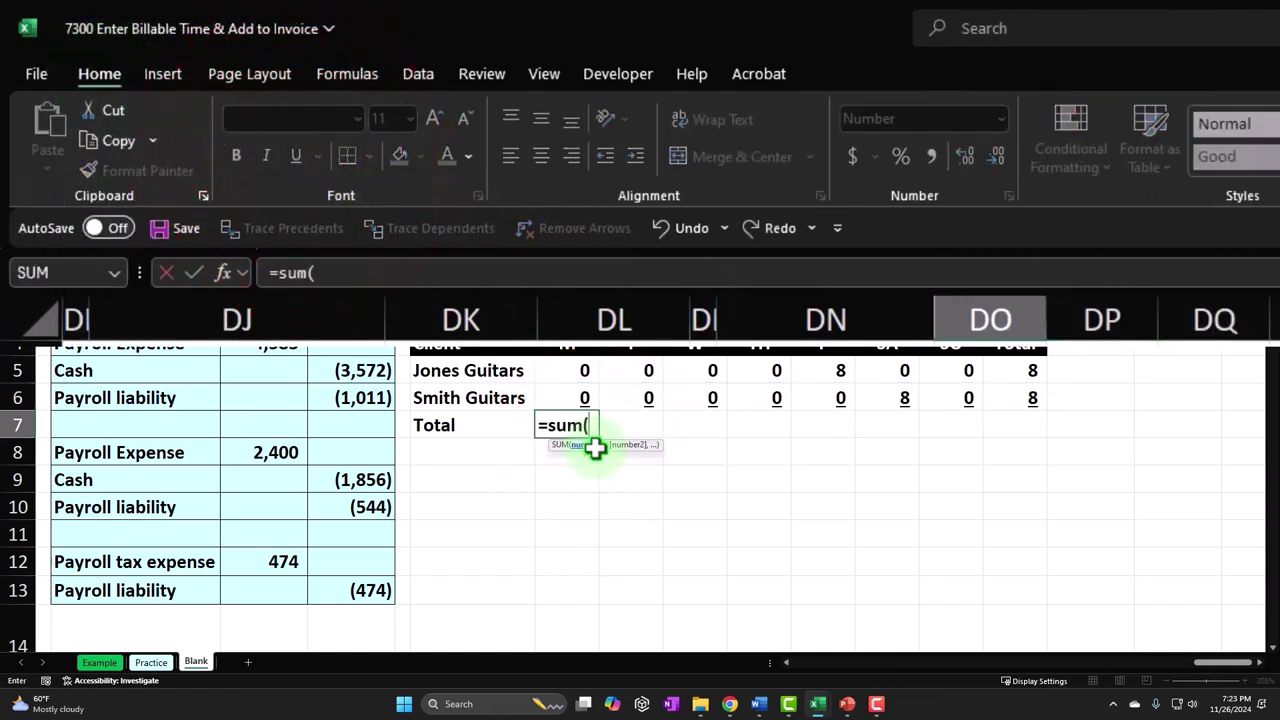
{"action": "key", "text": "Up"}
{"action": "key", "text": "shift+Up"}
{"action": "key", "text": "Return"}
{"action": "left_click", "coordinate": [582, 428]}
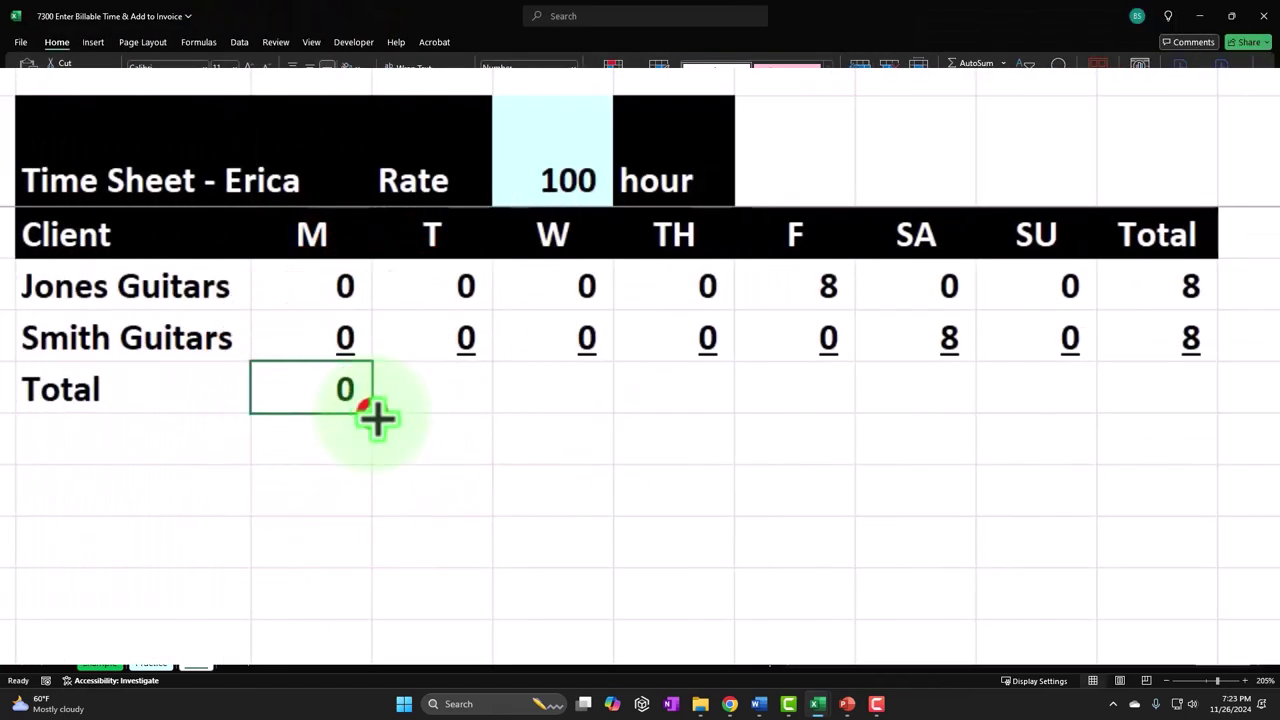
{"action": "left_click_drag", "start_coordinate": [373, 414], "coordinate": [1192, 418]}
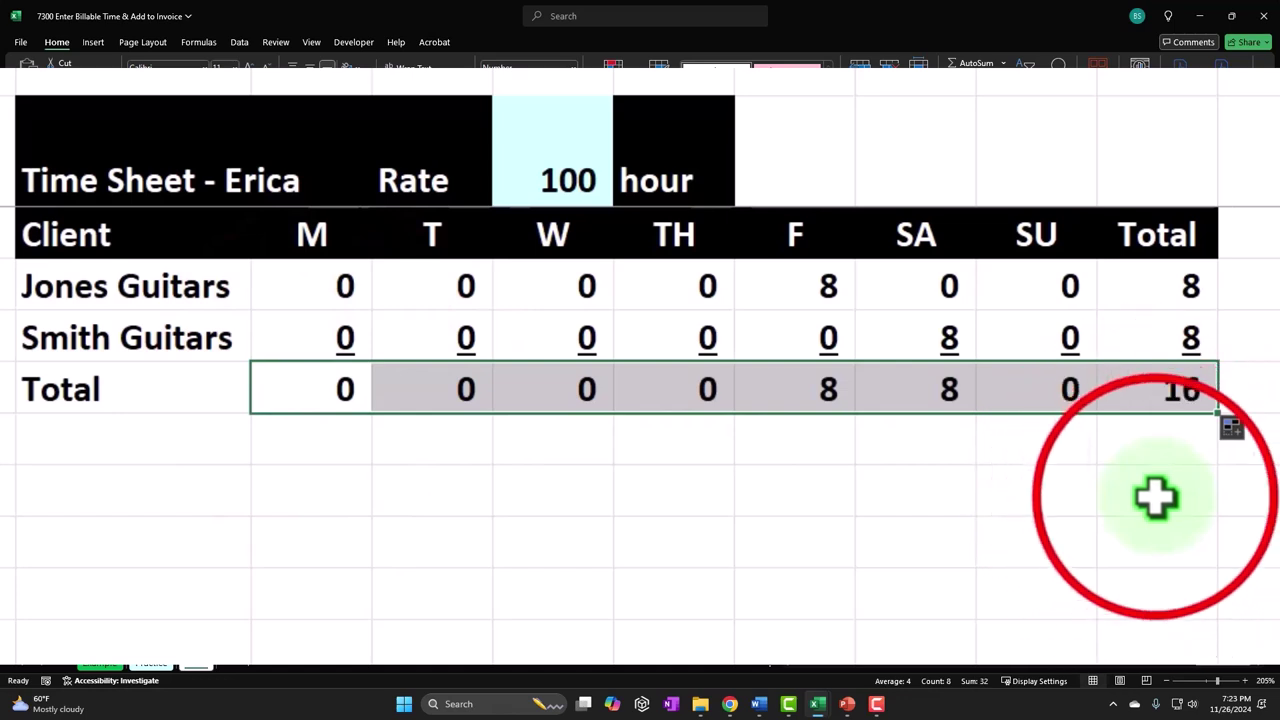
{"action": "left_click", "coordinate": [1157, 494]}
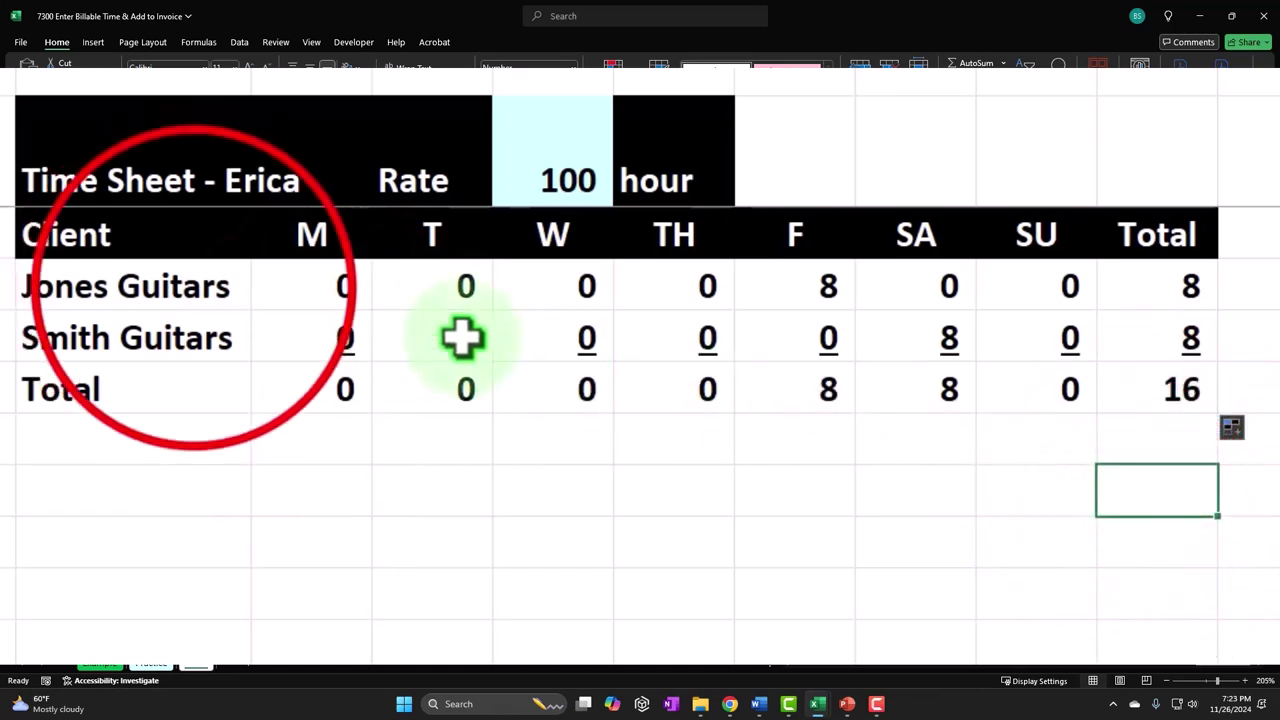
{"action": "left_click_drag", "start_coordinate": [191, 286], "coordinate": [1166, 380]}
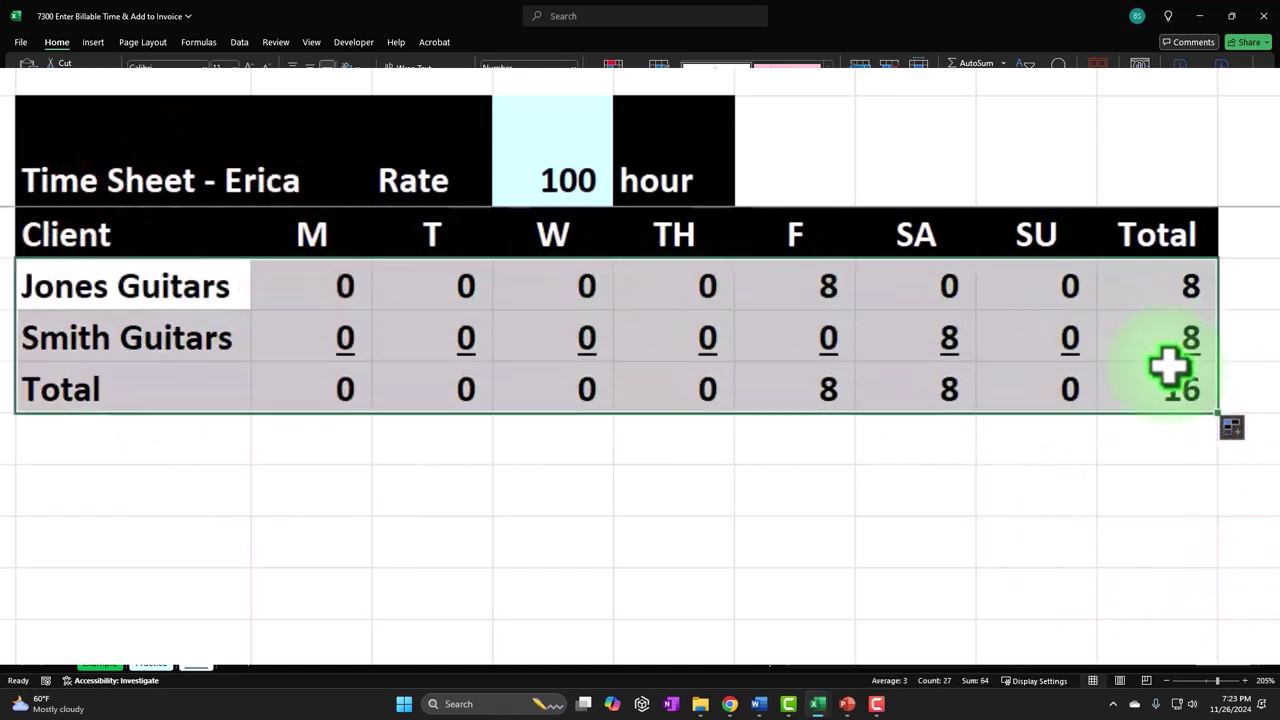
Give the client and total rows a light cyan fill with All Borders.
{"action": "right_click", "coordinate": [972, 412]}
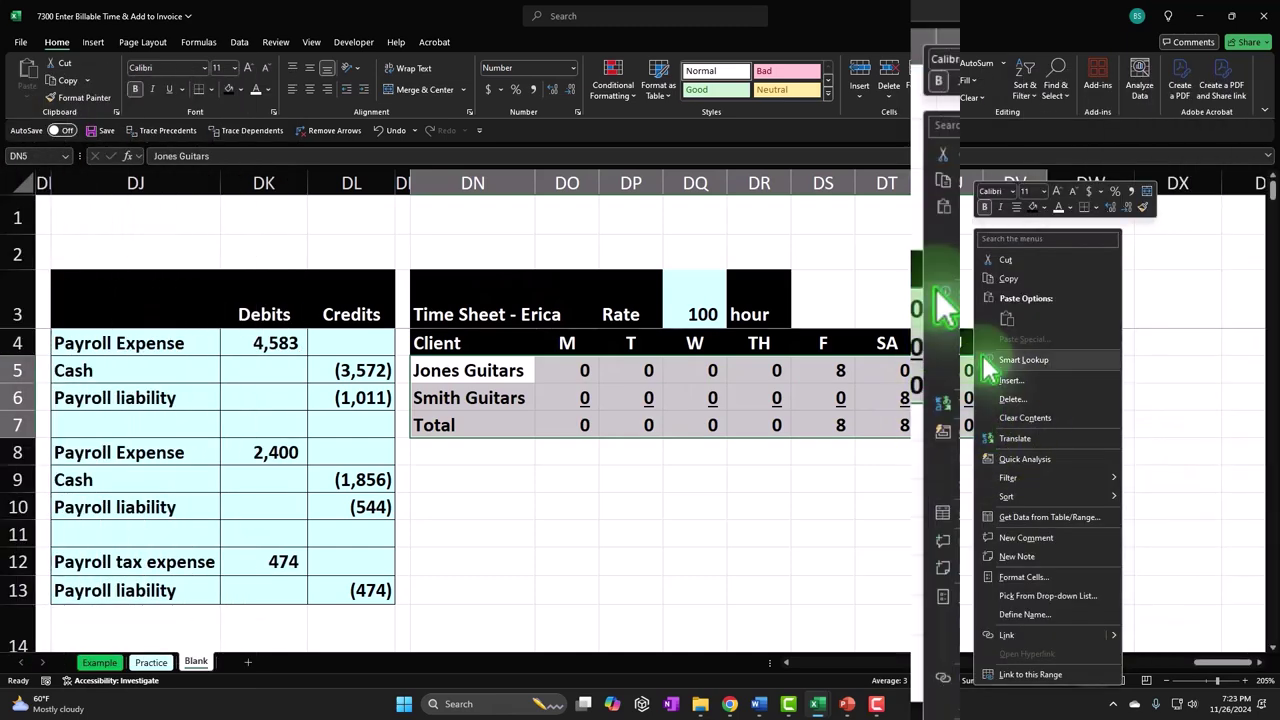
{"action": "left_click", "coordinate": [1041, 207]}
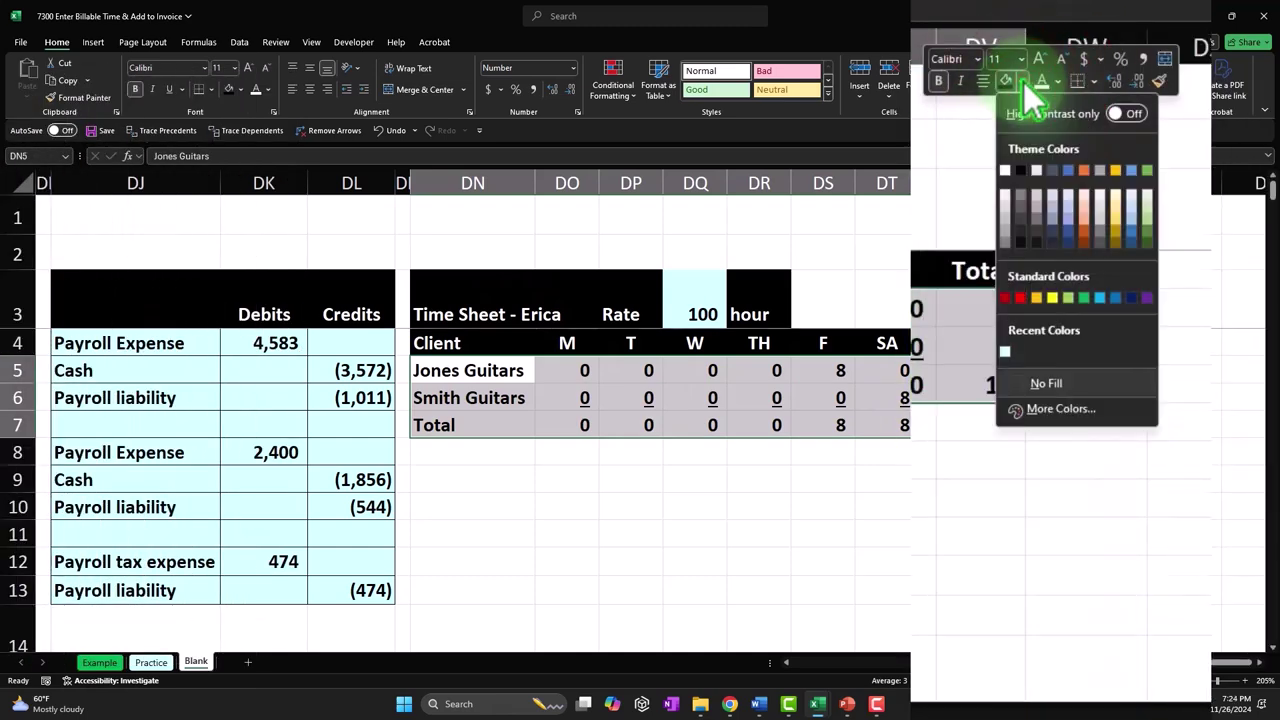
{"action": "left_click", "coordinate": [1036, 406]}
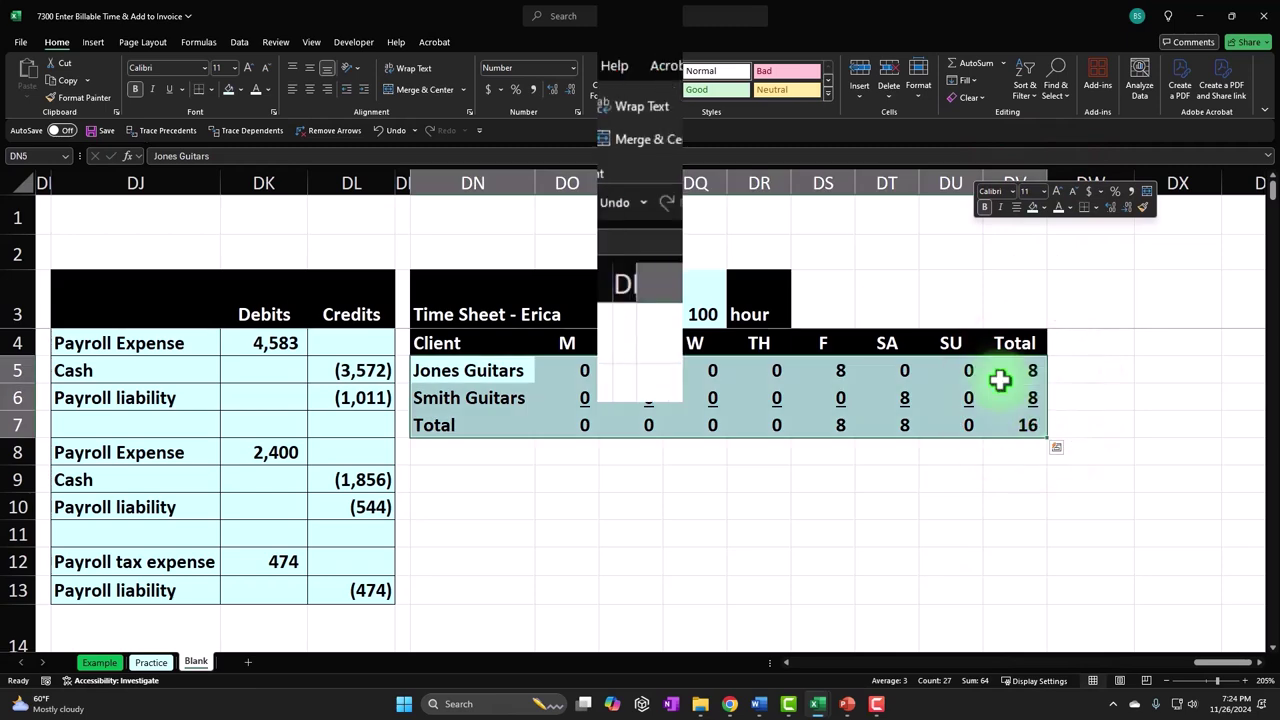
{"action": "left_click", "coordinate": [327, 139]}
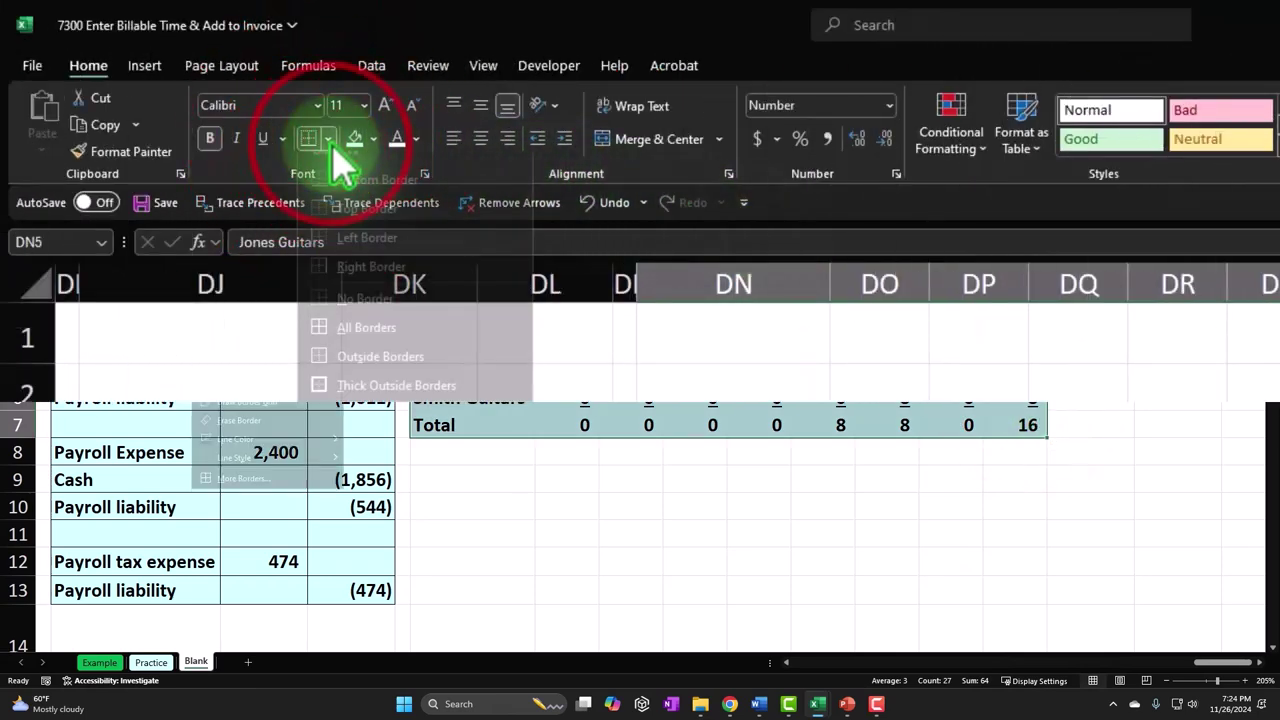
{"action": "left_click", "coordinate": [372, 376]}
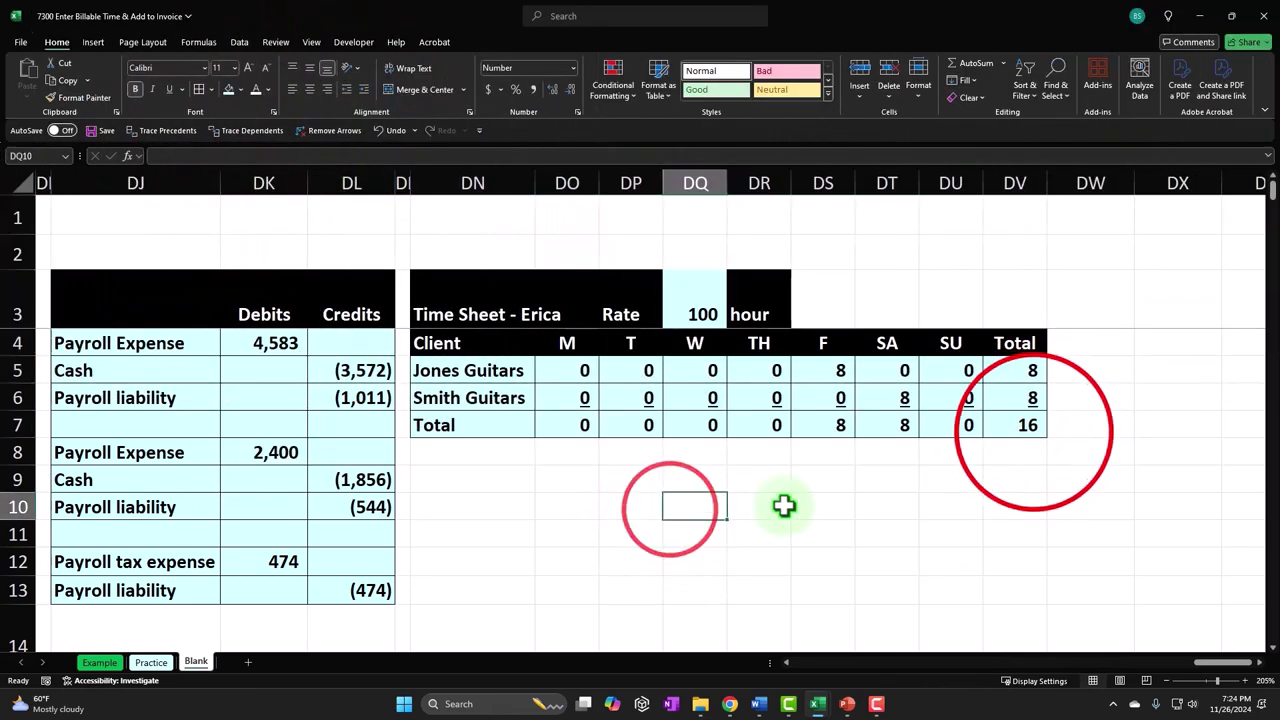
{"action": "left_click", "coordinate": [1034, 429]}
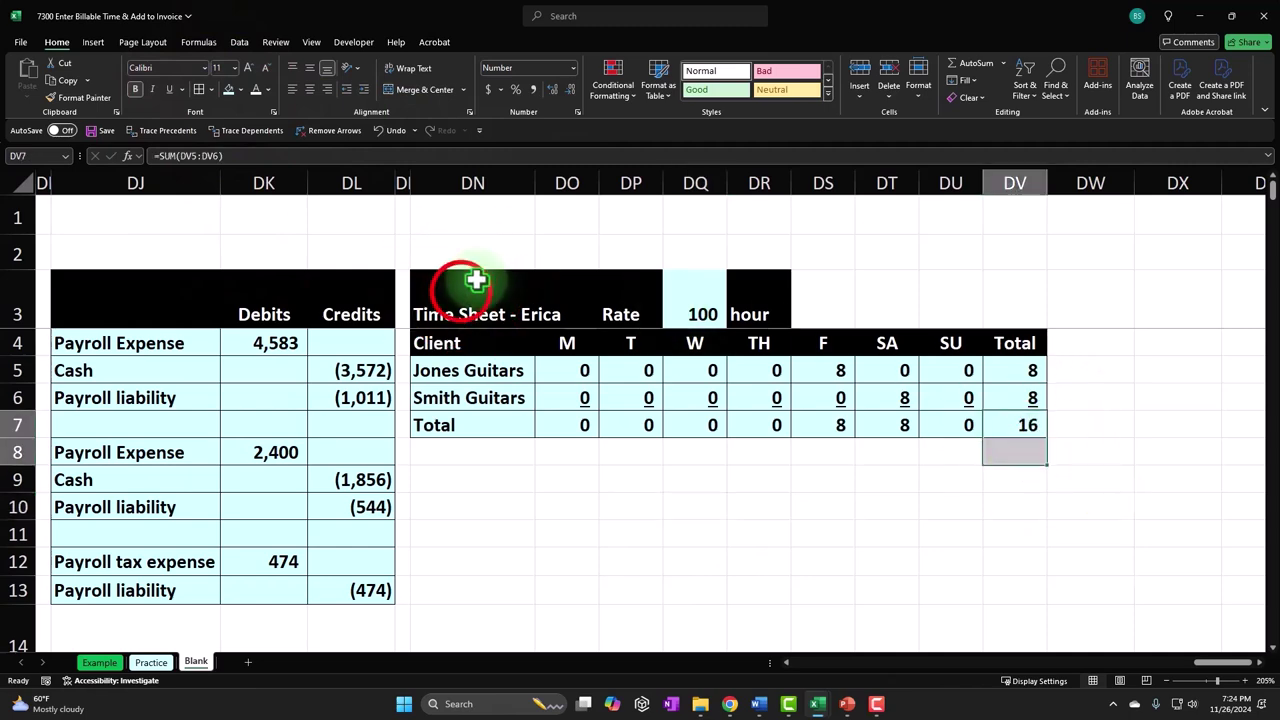
Add borders to the time sheet title row.
{"action": "left_click_drag", "start_coordinate": [474, 280], "coordinate": [757, 286]}
{"action": "left_click", "coordinate": [316, 145]}
{"action": "left_click", "coordinate": [628, 455]}
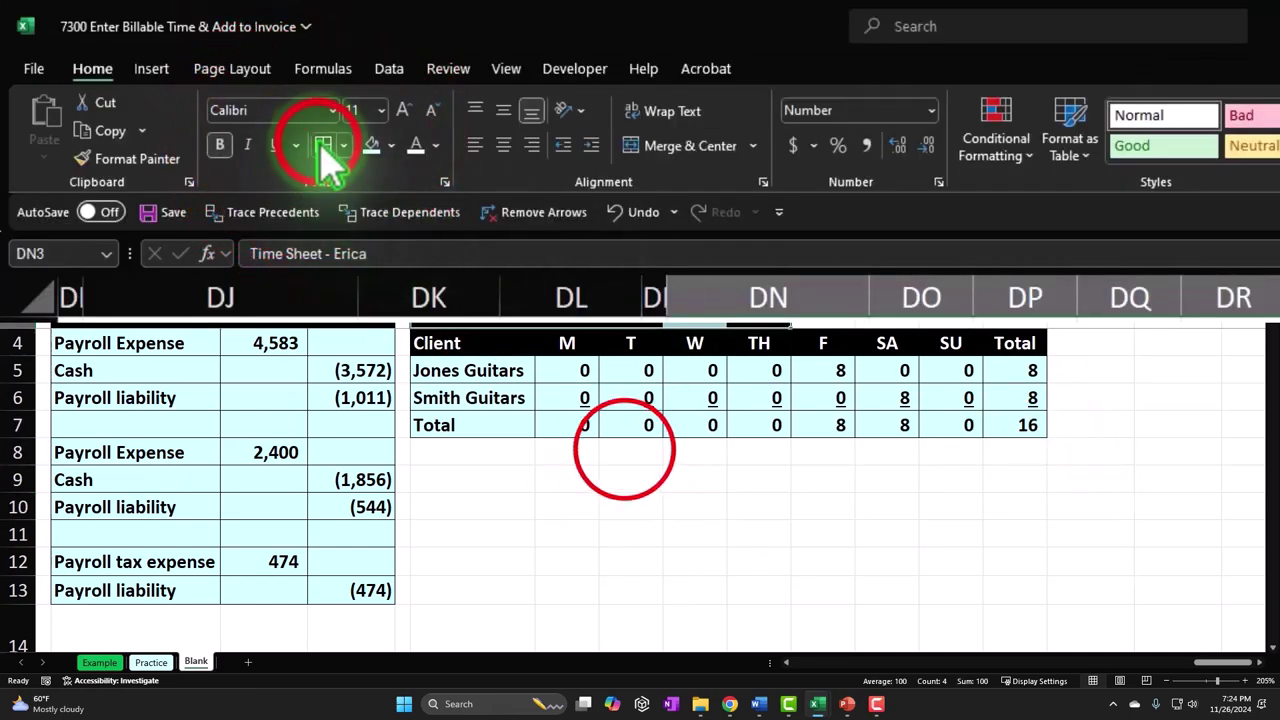
{"action": "left_click", "coordinate": [980, 428]}
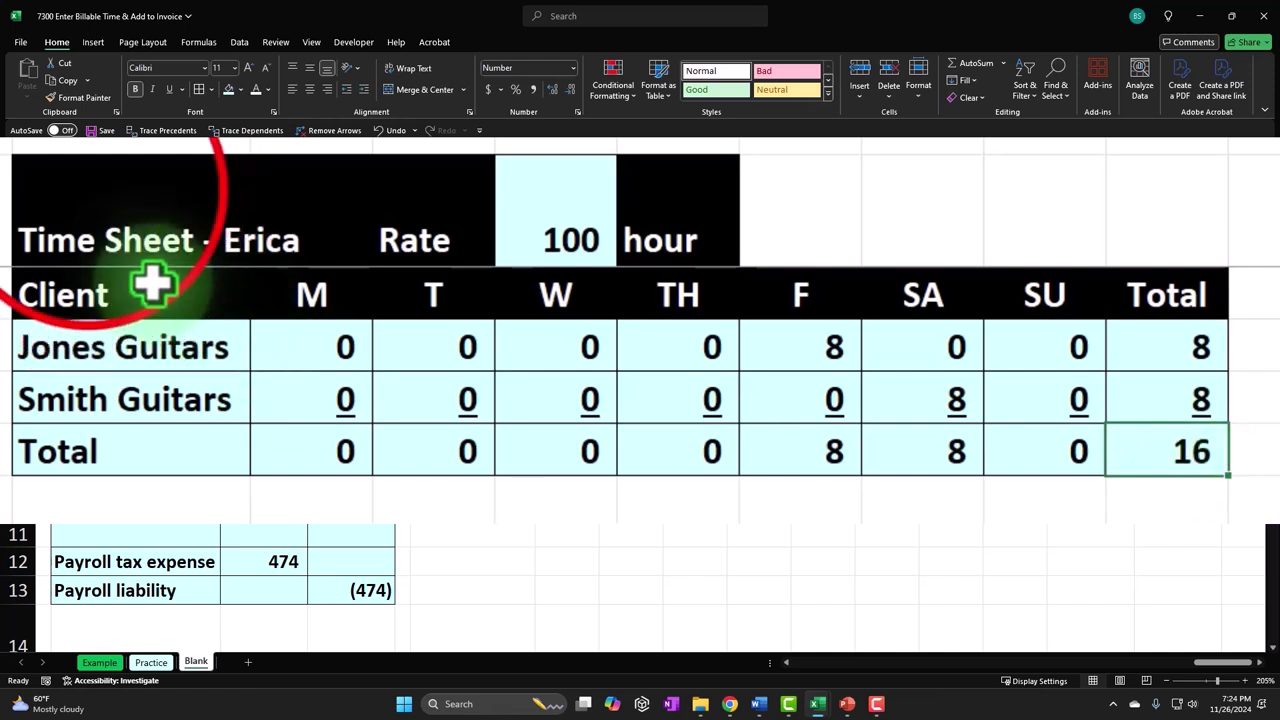
{"action": "left_click_drag", "start_coordinate": [89, 191], "coordinate": [1152, 433]}
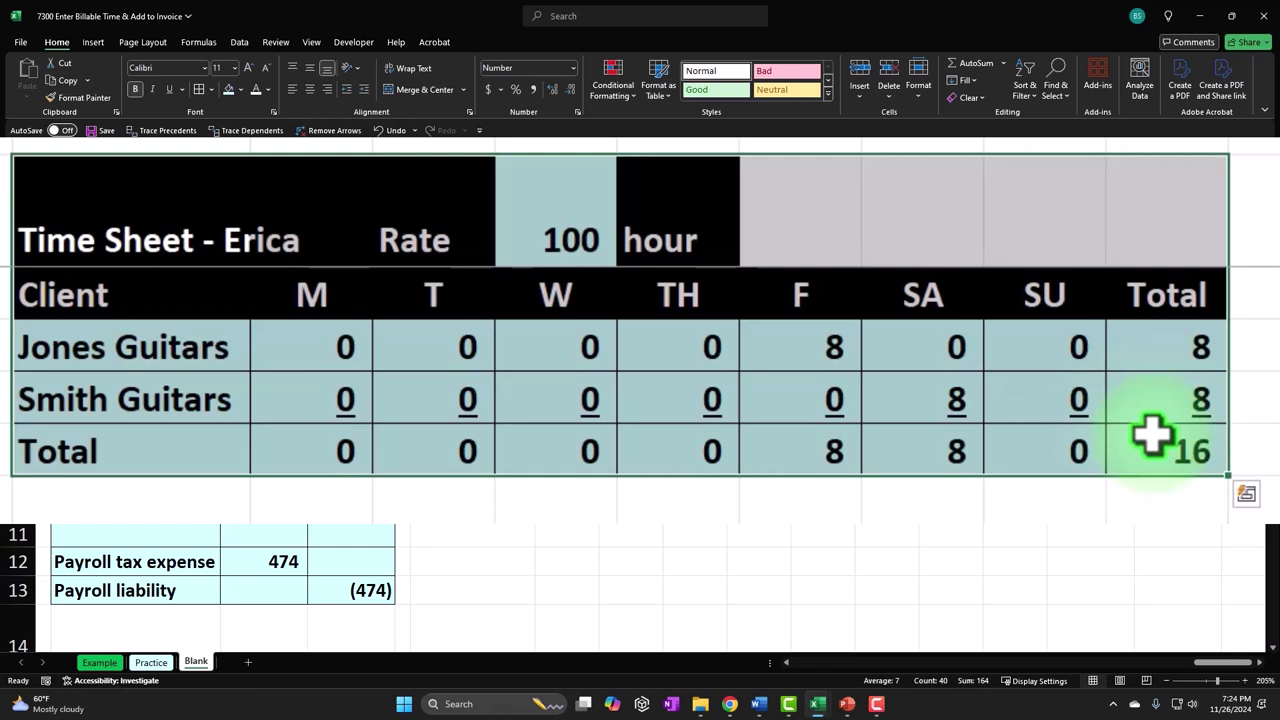
{"action": "left_click", "coordinate": [1152, 432]}
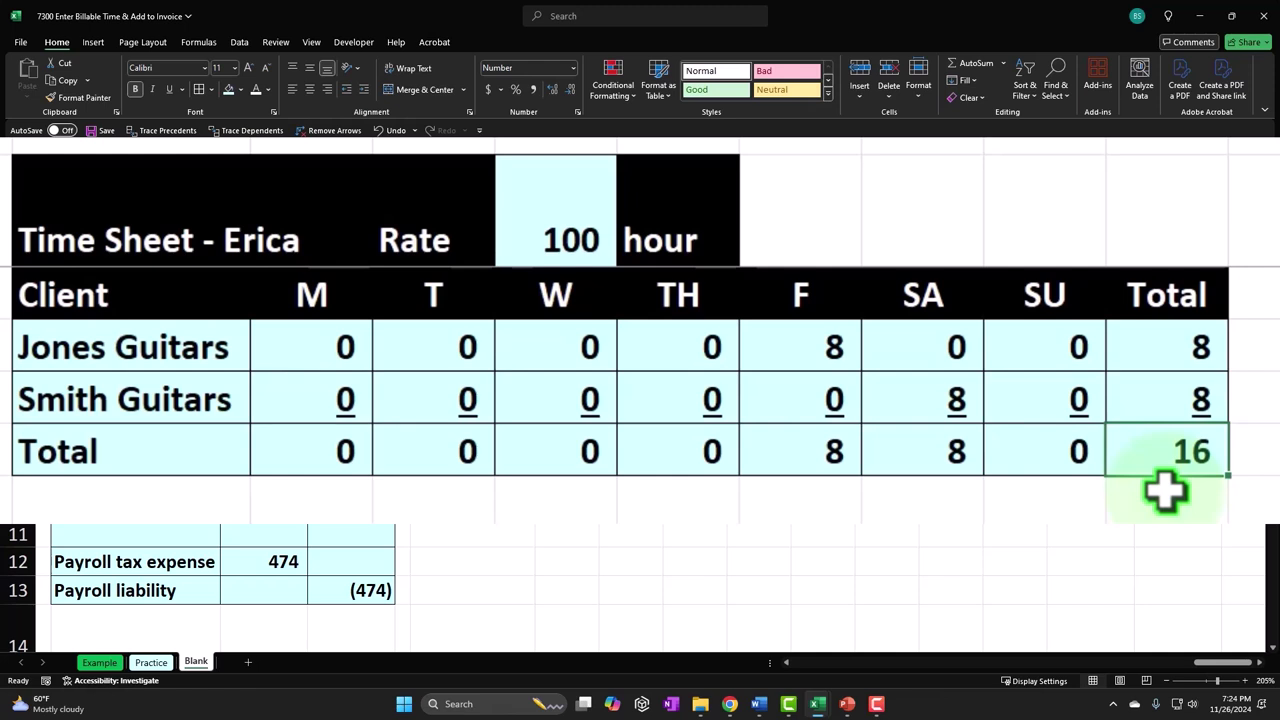
{"action": "left_click", "coordinate": [573, 222]}
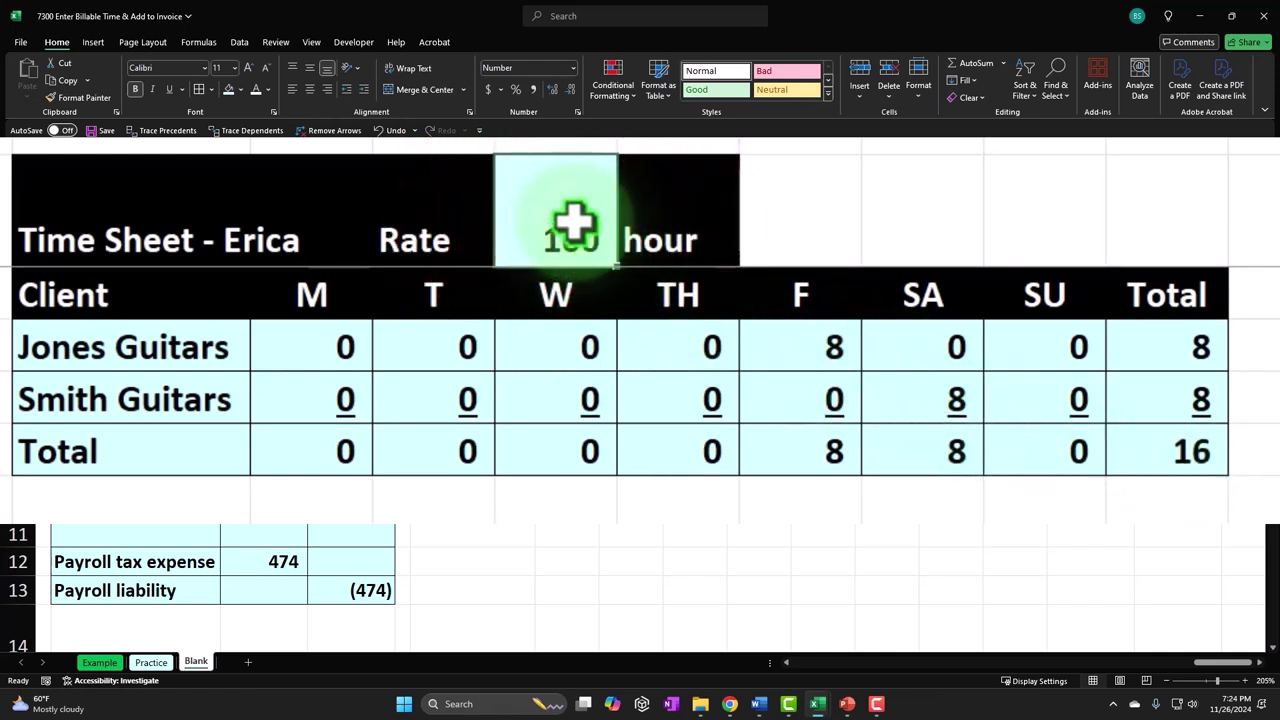
{"action": "left_click", "coordinate": [140, 345]}
{"action": "left_click_drag", "start_coordinate": [140, 345], "coordinate": [1195, 352]}
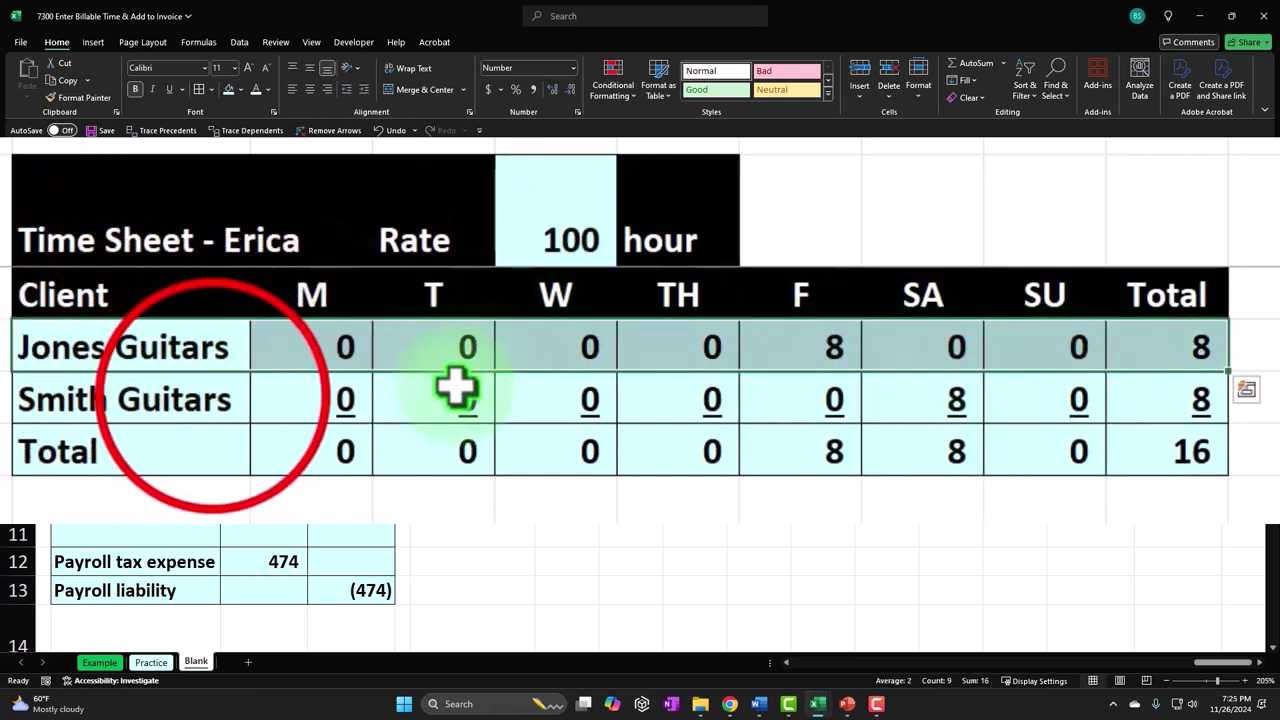
{"action": "left_click_drag", "start_coordinate": [213, 398], "coordinate": [1166, 408]}
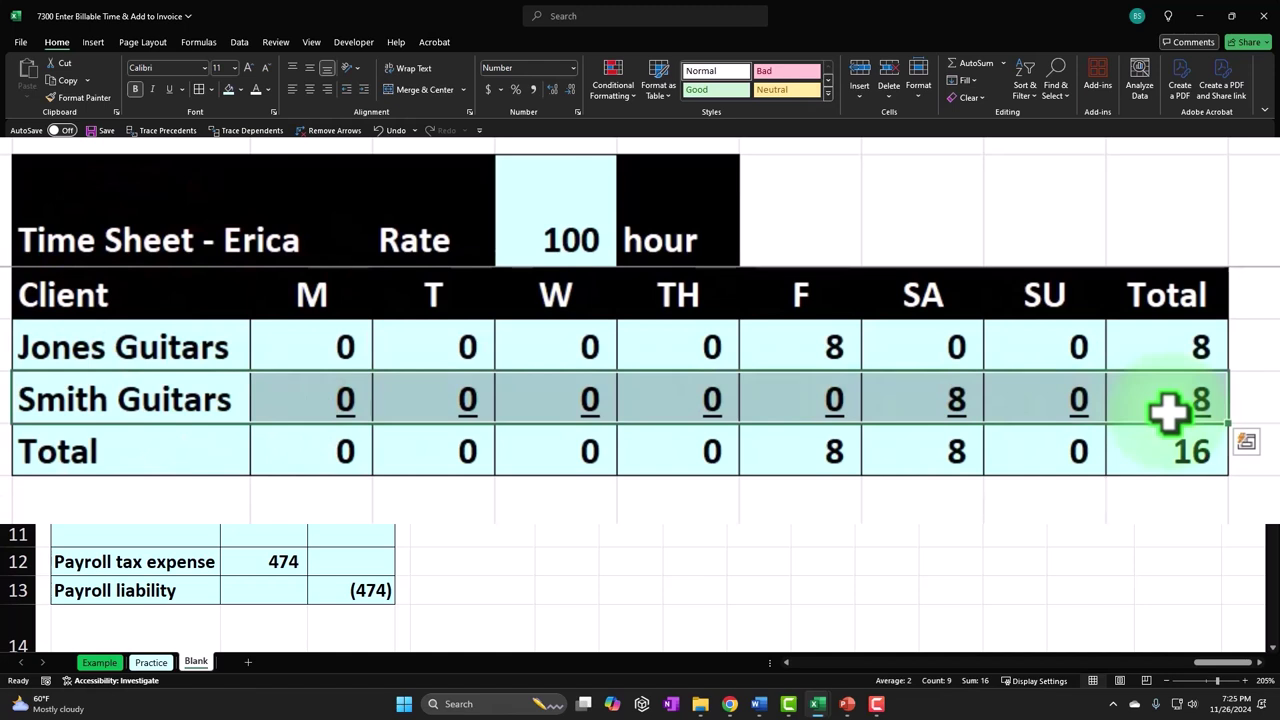
{"action": "left_click", "coordinate": [585, 238]}
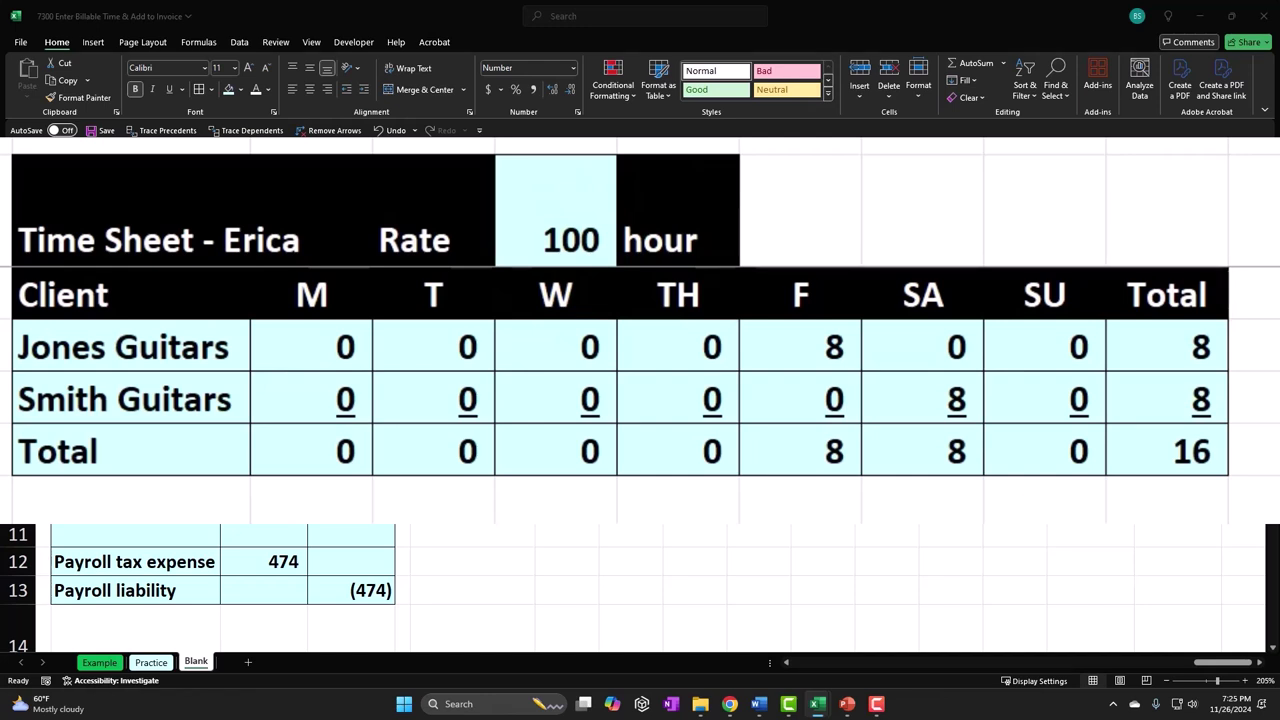
{"action": "left_click", "coordinate": [829, 514]}
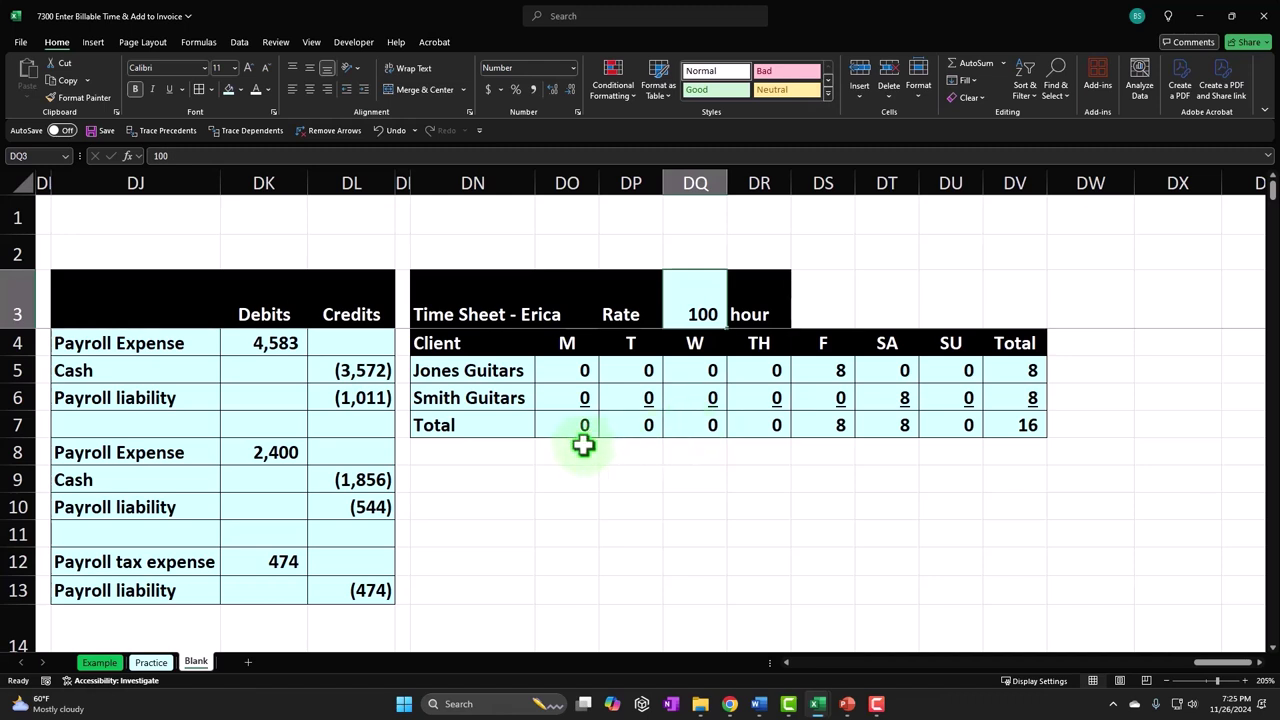
{"action": "mouse_move", "coordinate": [500, 380]}
{"action": "left_mouse_down"}
{"action": "mouse_move", "coordinate": [491, 371]}
{"action": "mouse_move", "coordinate": [495, 387]}
{"action": "left_mouse_up"}
{"action": "left_click_drag", "start_coordinate": [200, 428], "coordinate": [198, 428]}
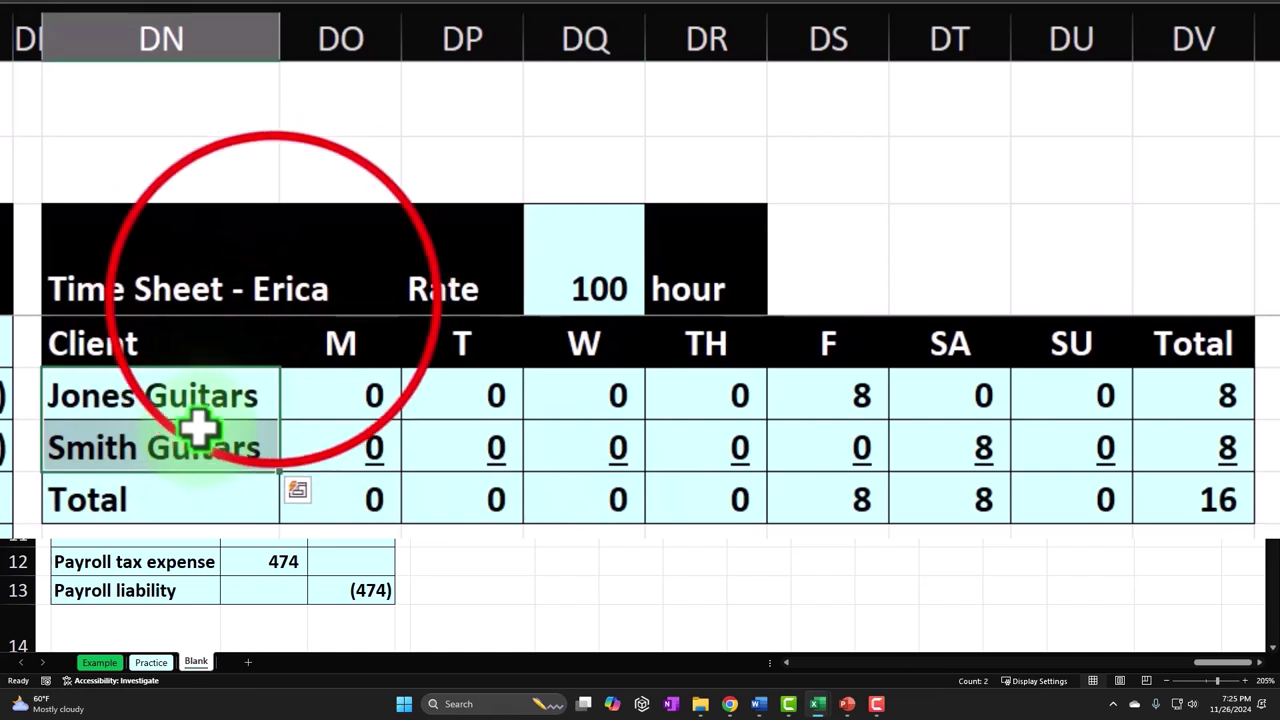
{"action": "left_click", "coordinate": [266, 306]}
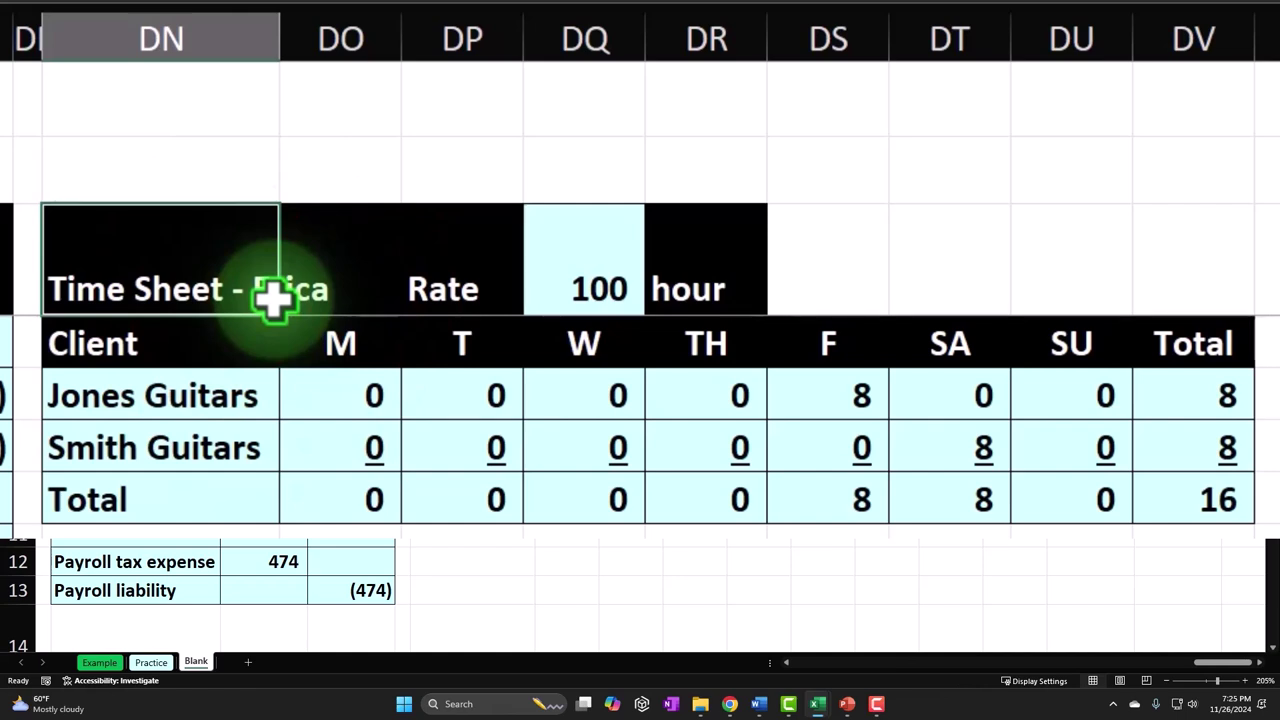
{"action": "left_click", "coordinate": [240, 440]}
{"action": "left_click", "coordinate": [230, 425]}
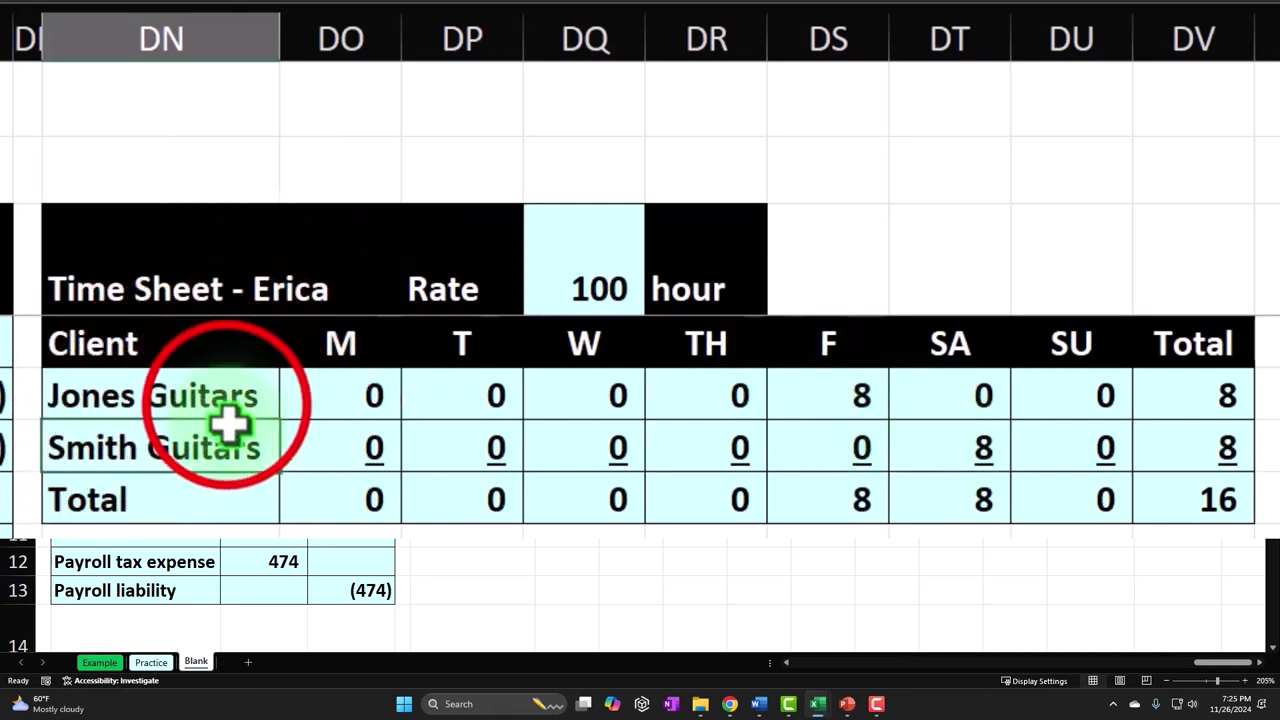
{"action": "left_click", "coordinate": [229, 400]}
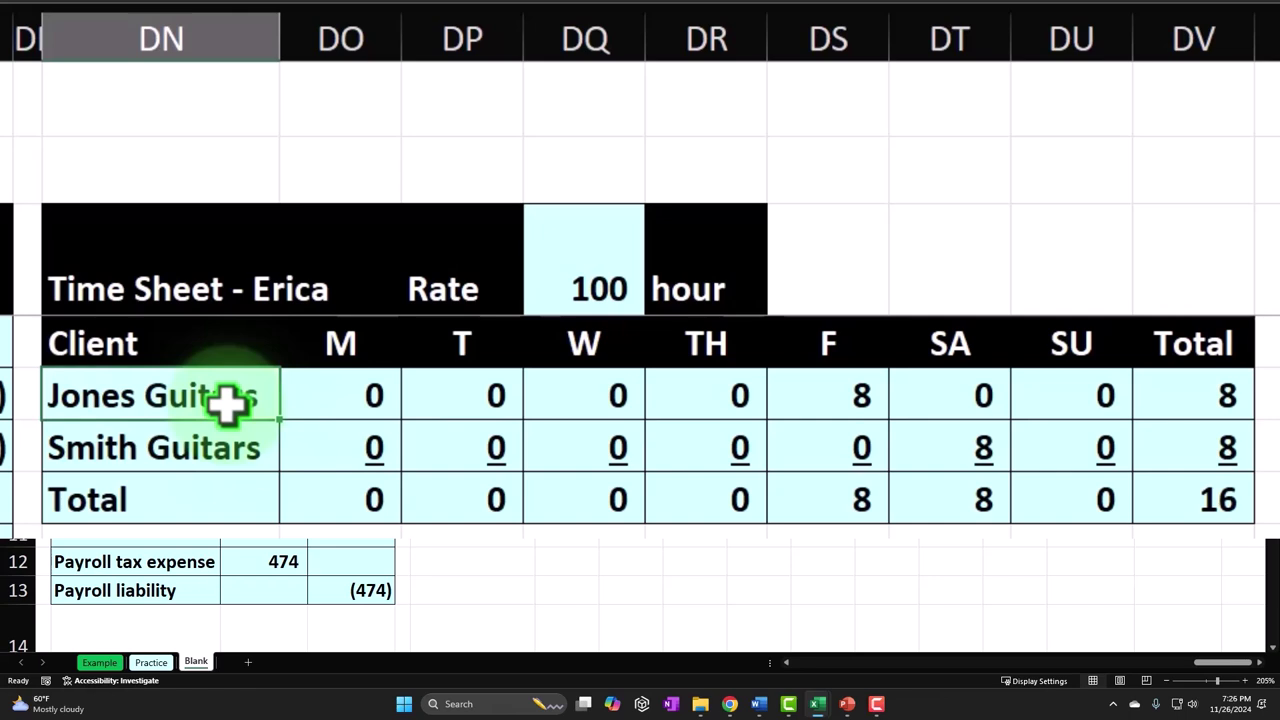
{"action": "left_click_drag", "start_coordinate": [226, 401], "coordinate": [1240, 485]}
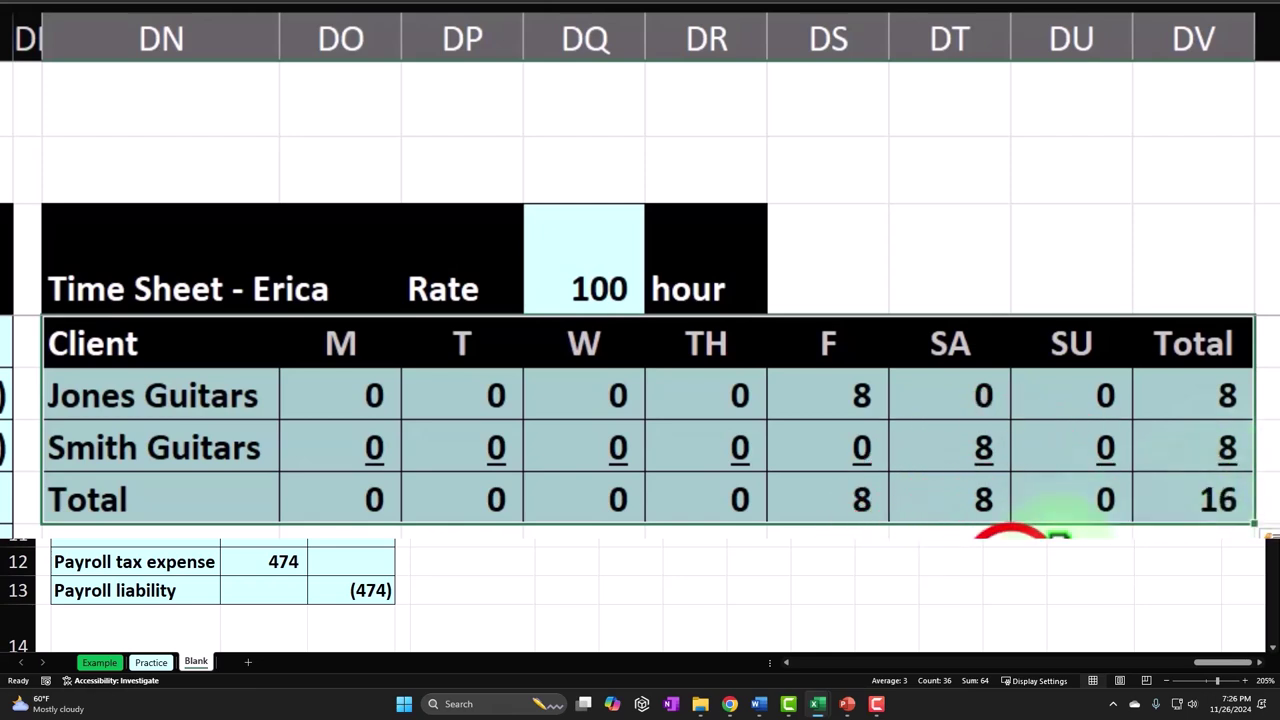
{"action": "left_click", "coordinate": [1070, 531]}
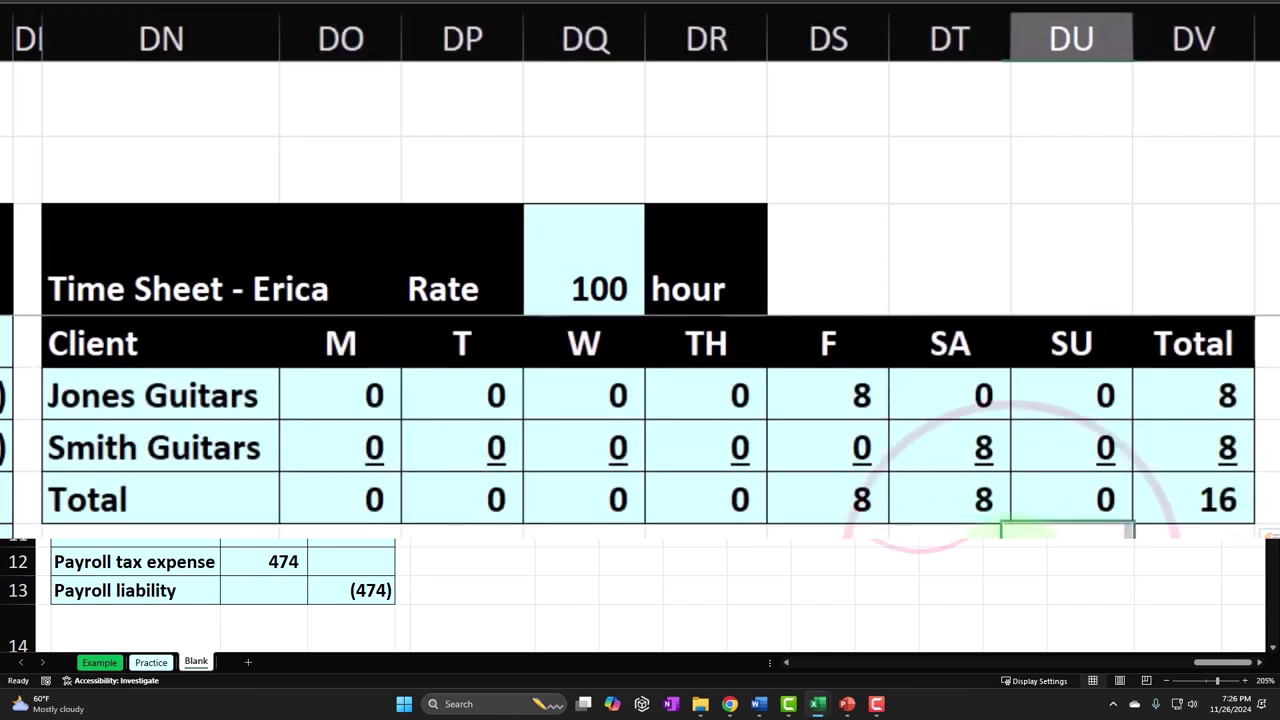
{"action": "right_click", "coordinate": [1186, 523]}
{"action": "left_click", "coordinate": [1186, 526]}
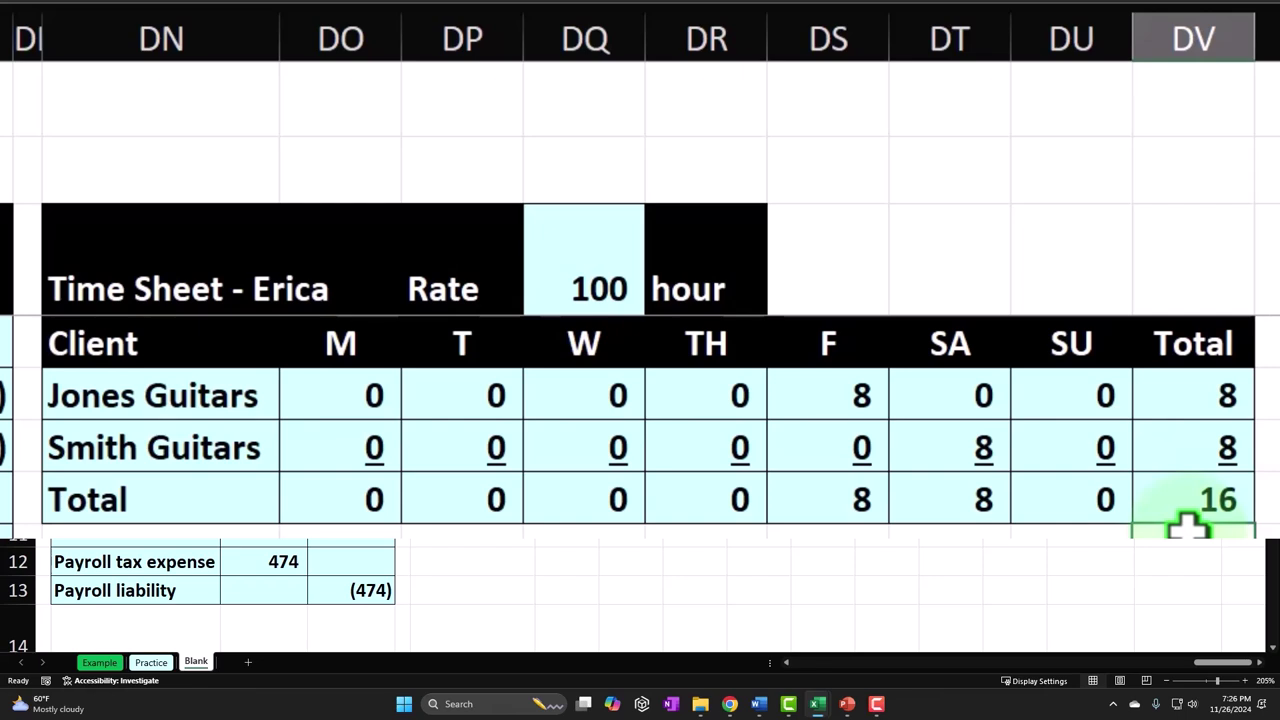
{"action": "left_click", "coordinate": [1205, 500]}
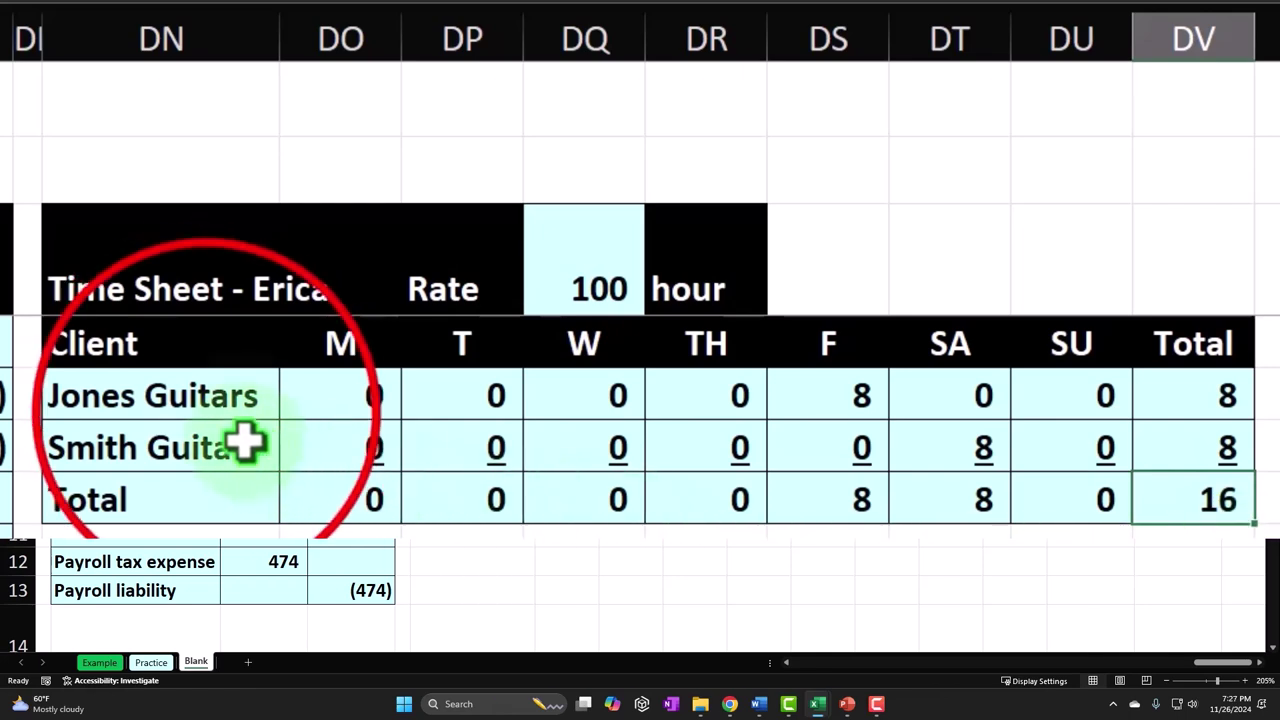
{"action": "left_click", "coordinate": [205, 410]}
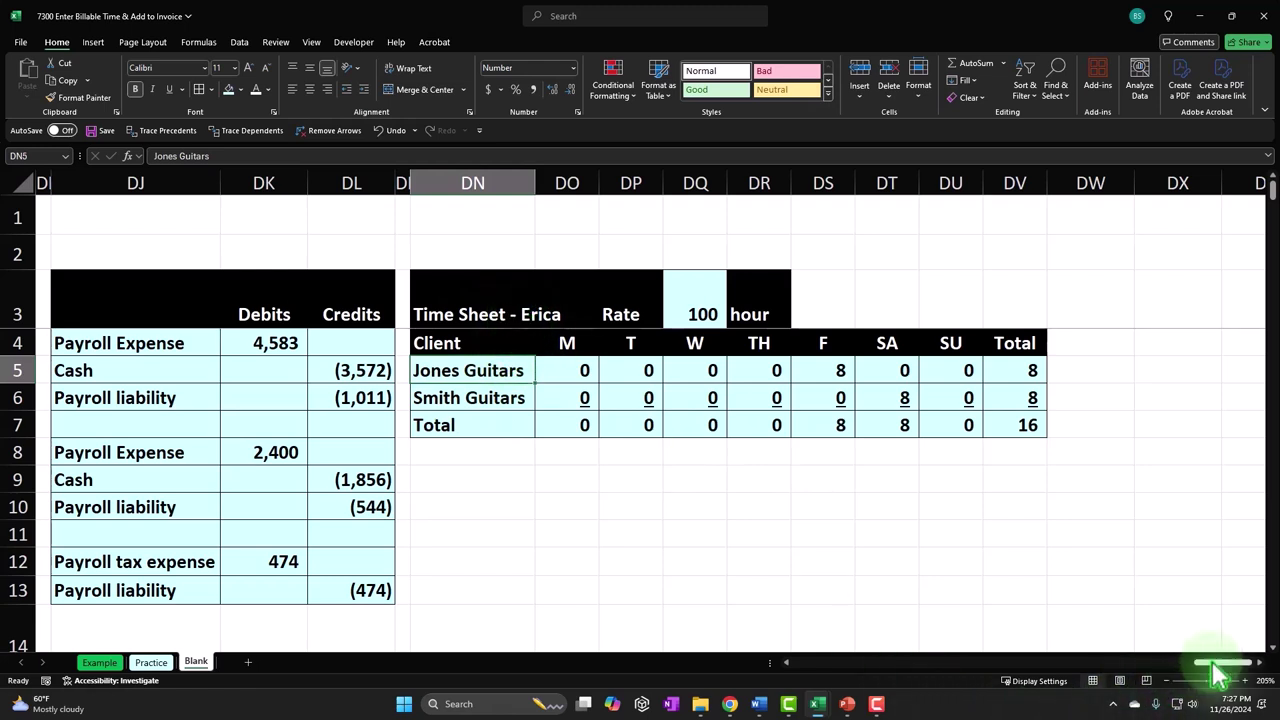
Enter the date 1/30 and 'Billible time for guitar lessons' in row 106.
{"action": "scroll", "coordinate": [257, 543], "scroll_direction": "left", "scroll_amount": 15}
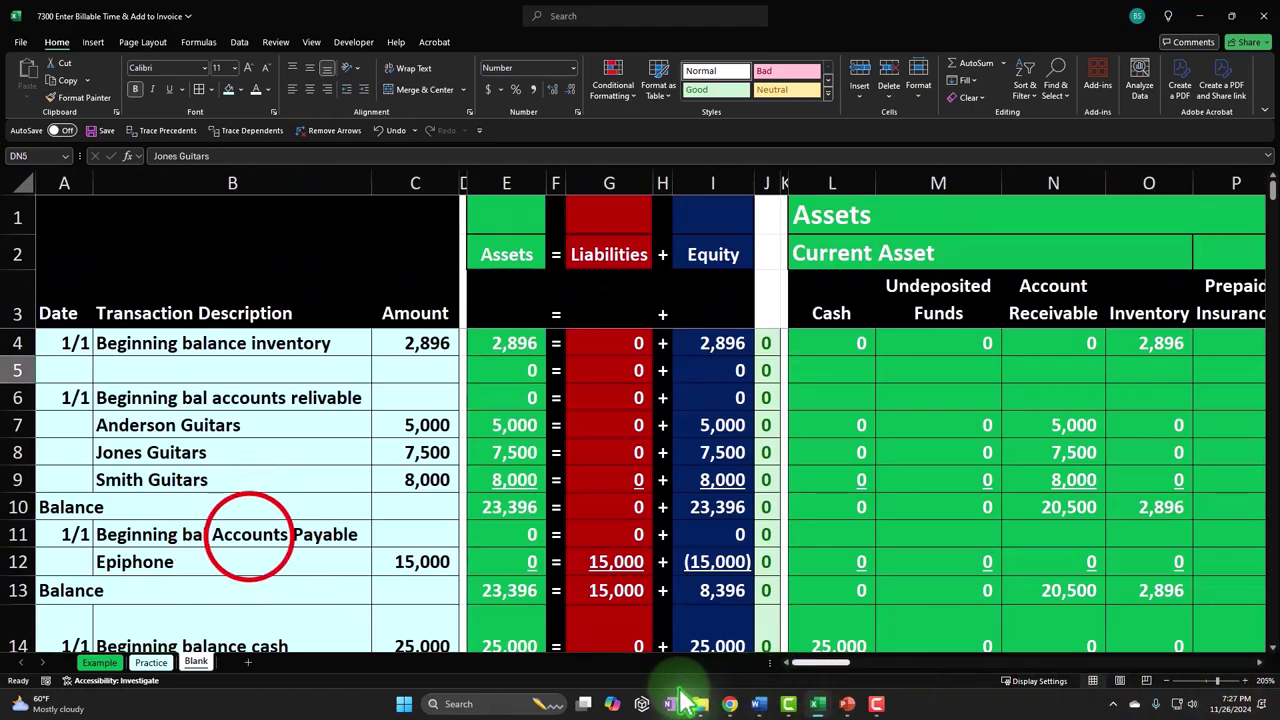
{"action": "left_click", "coordinate": [251, 537]}
{"action": "scroll", "coordinate": [245, 530], "scroll_direction": "down", "scroll_amount": 4}
{"action": "scroll", "coordinate": [245, 530], "scroll_direction": "down", "scroll_amount": 15}
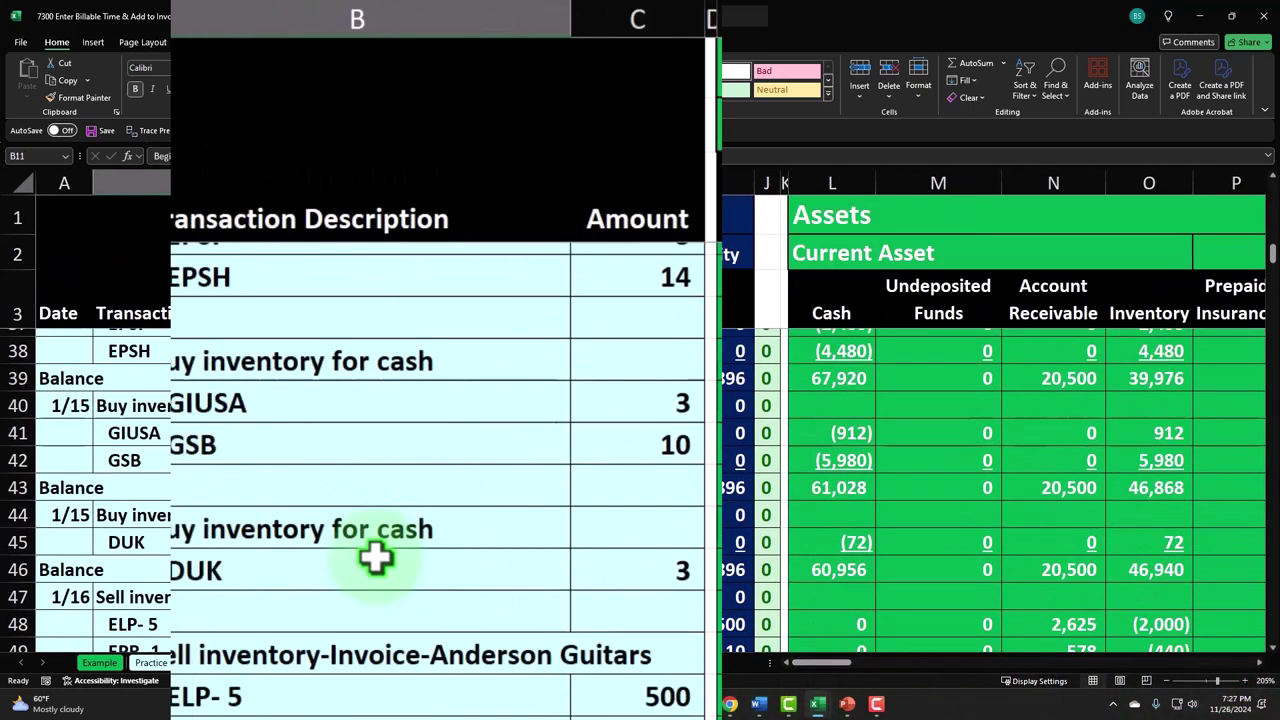
{"action": "scroll", "coordinate": [375, 557], "scroll_direction": "down", "scroll_amount": 14}
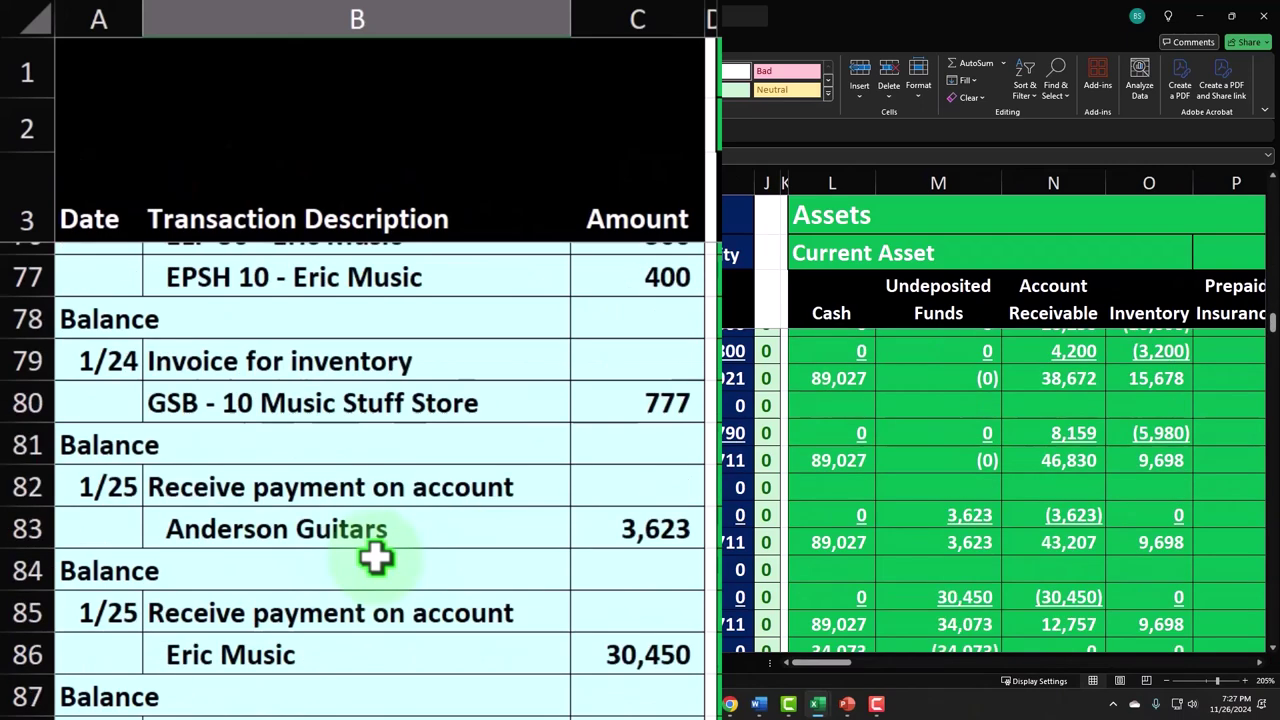
{"action": "scroll", "coordinate": [375, 557], "scroll_direction": "down", "scroll_amount": 1}
{"action": "scroll", "coordinate": [249, 451], "scroll_direction": "up", "scroll_amount": 1}
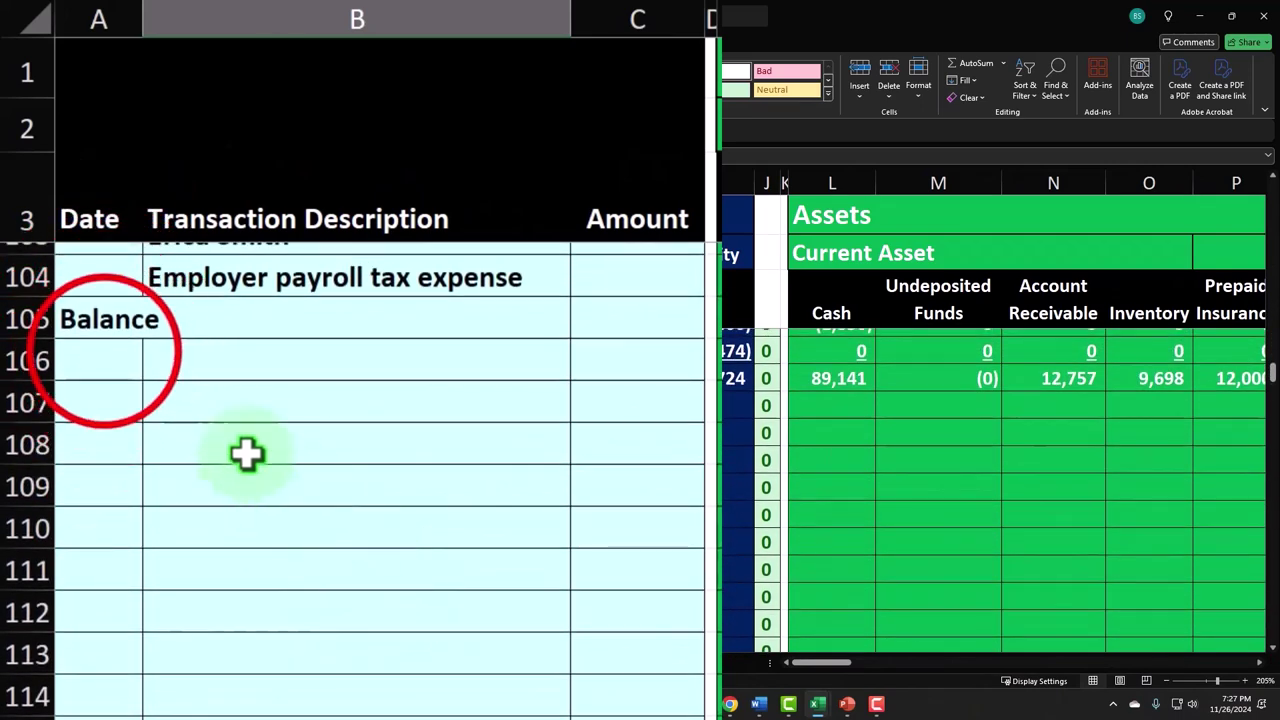
{"action": "left_click", "coordinate": [103, 356]}
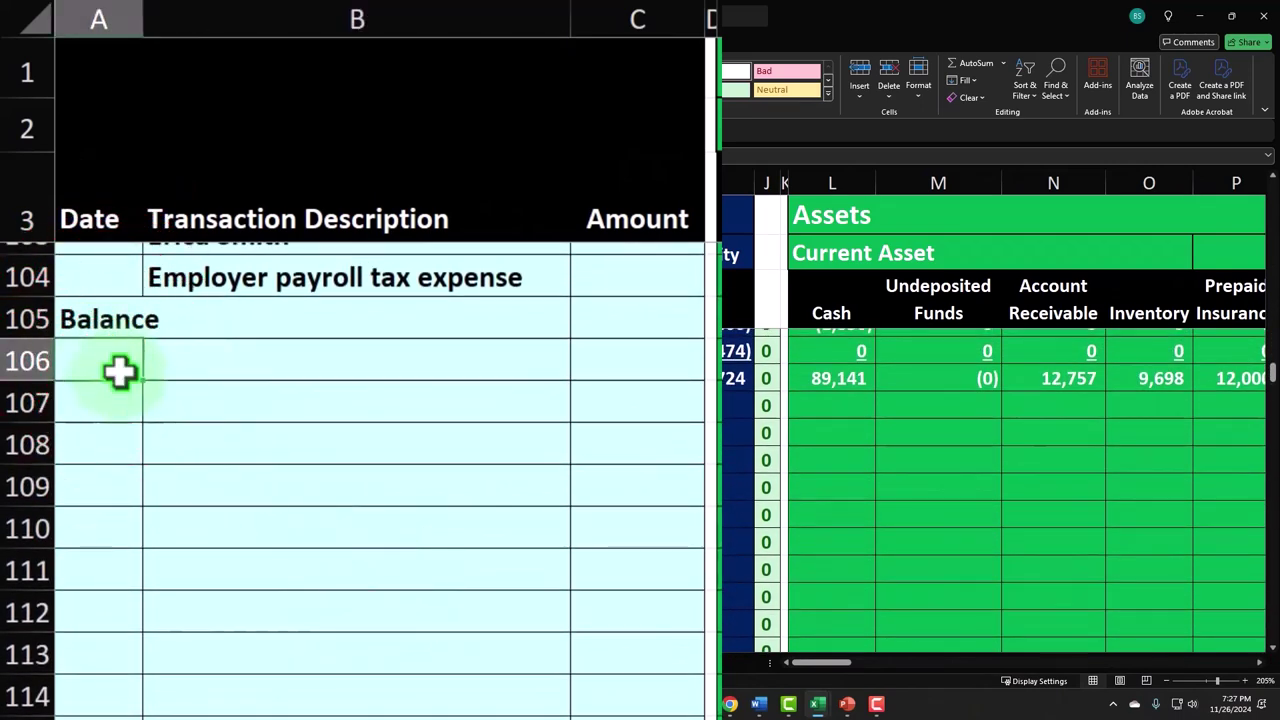
{"action": "type", "text": "1/31"}
{"action": "key", "text": "Tab"}
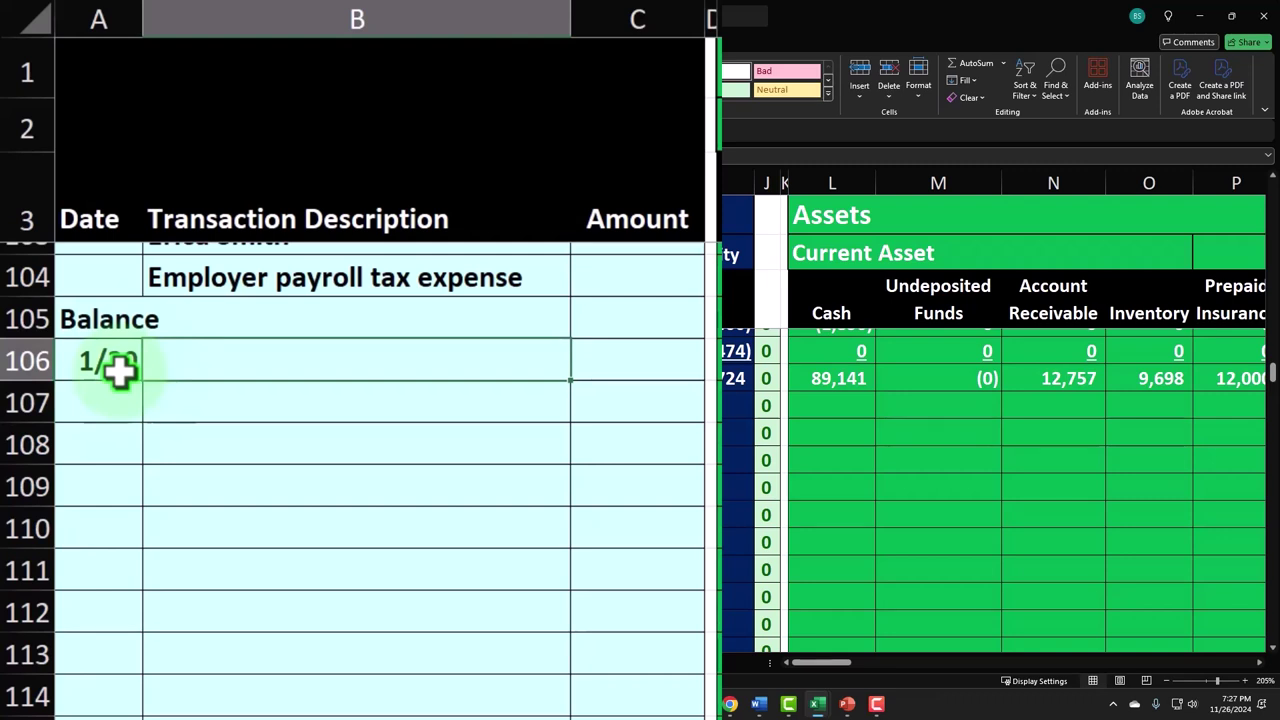
{"action": "type", "text": "B"}
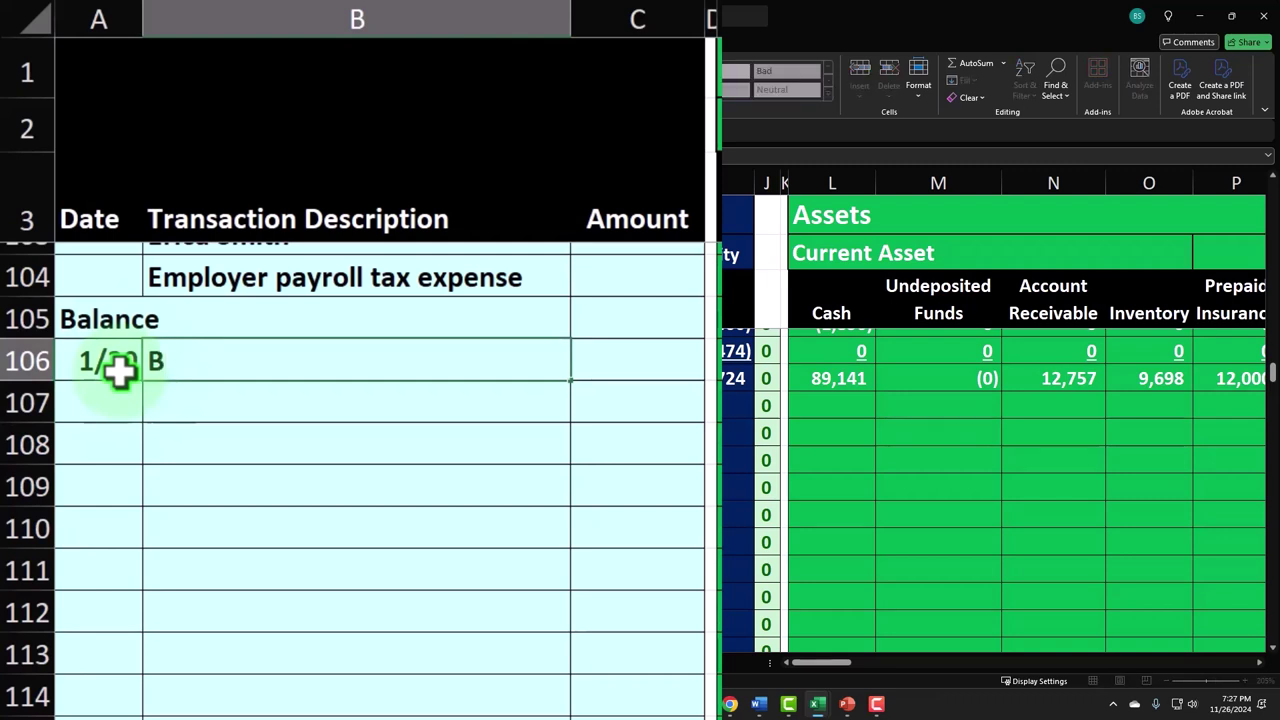
{"action": "type", "text": "illible time"}
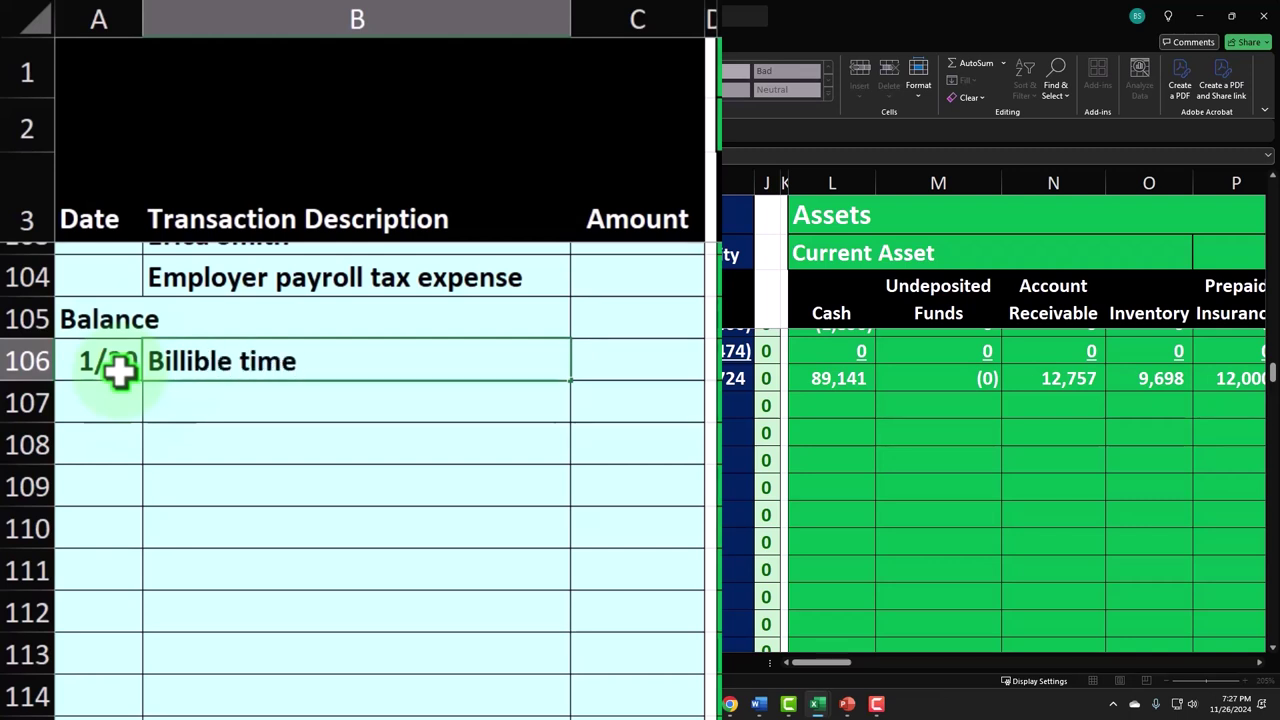
{"action": "type", "text": " for gui"}
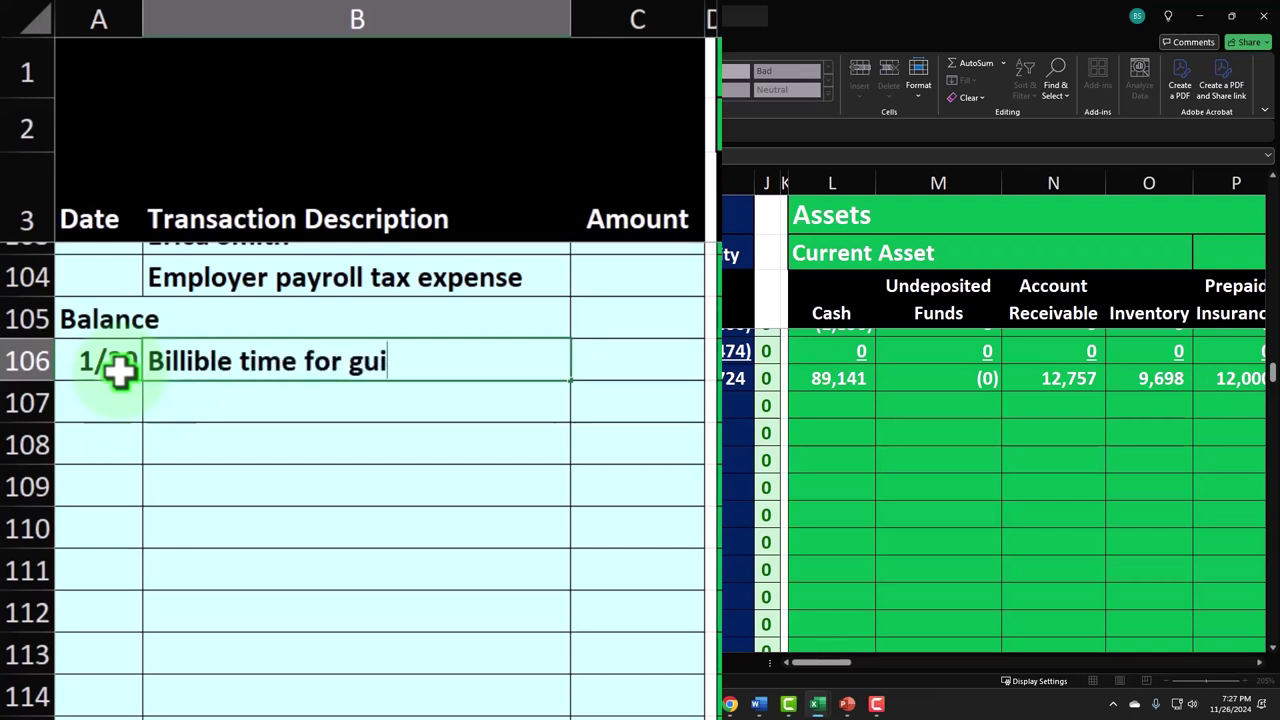
{"action": "type", "text": "tar lessons"}
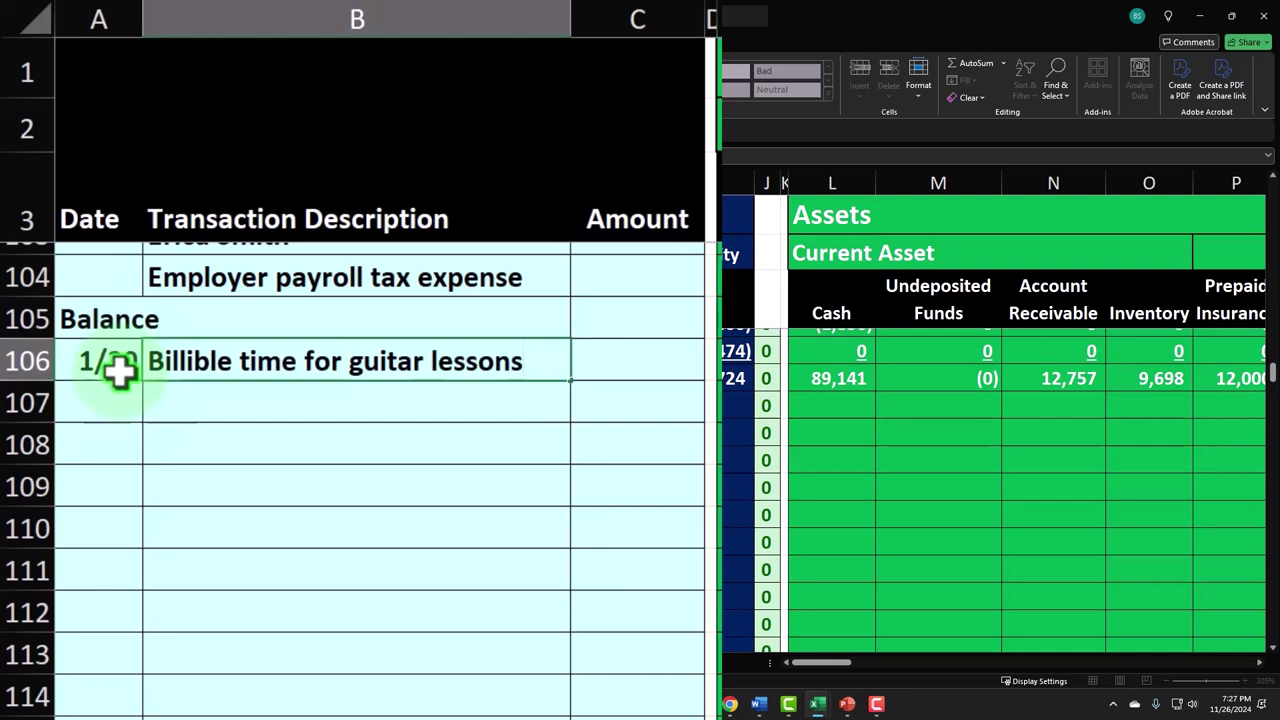
{"action": "key", "text": "Return"}
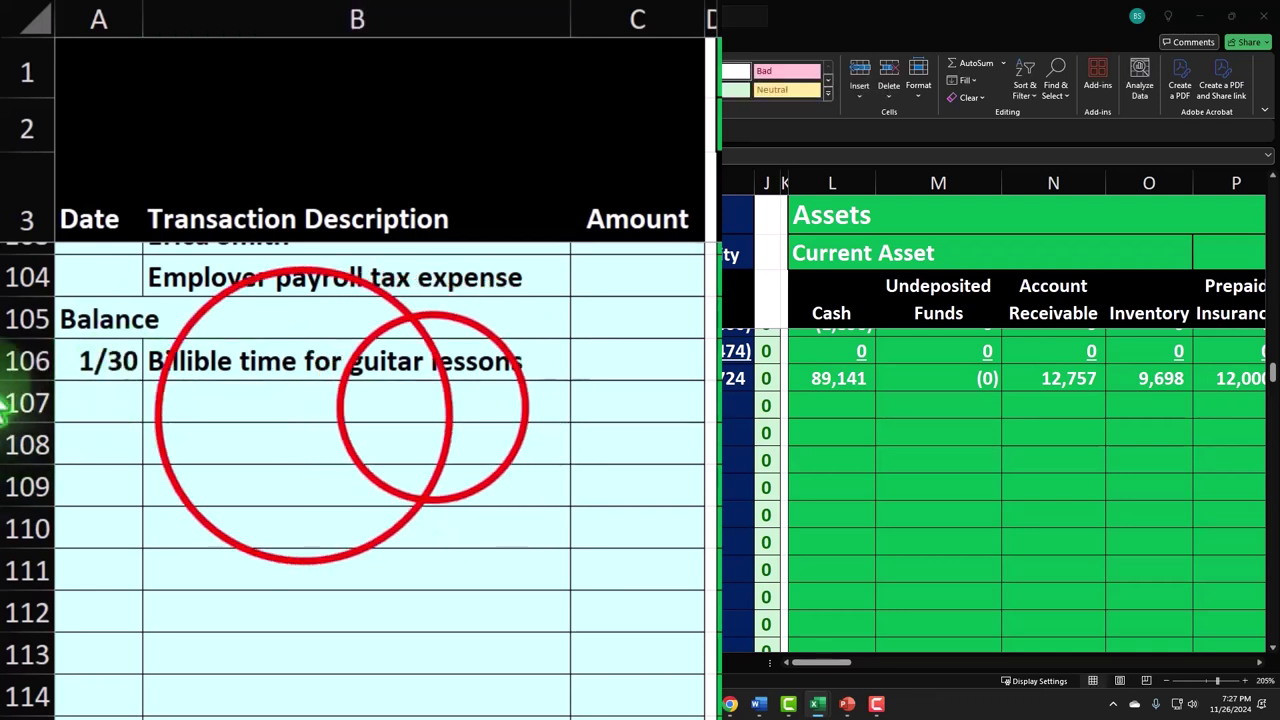
Enter Jones Guitars as the customer in B107 using the autocomplete suggestion.
{"action": "left_click", "coordinate": [304, 417]}
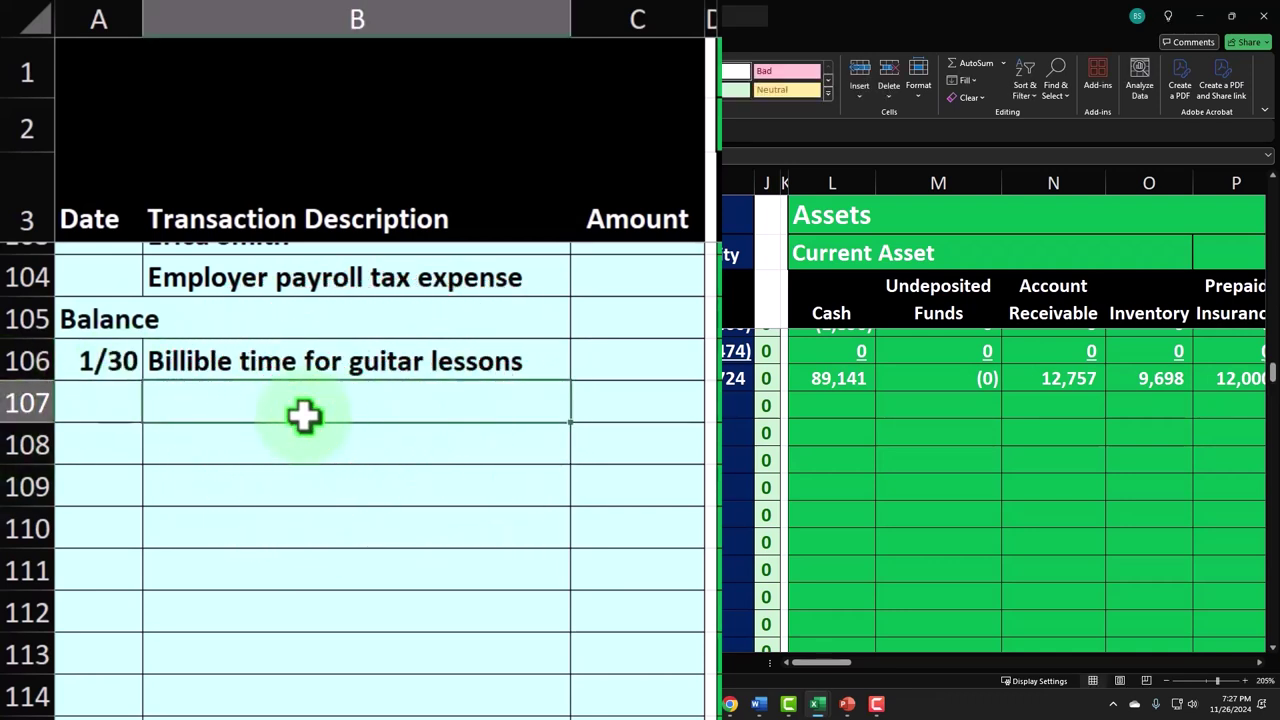
{"action": "type", "text": "Jones"}
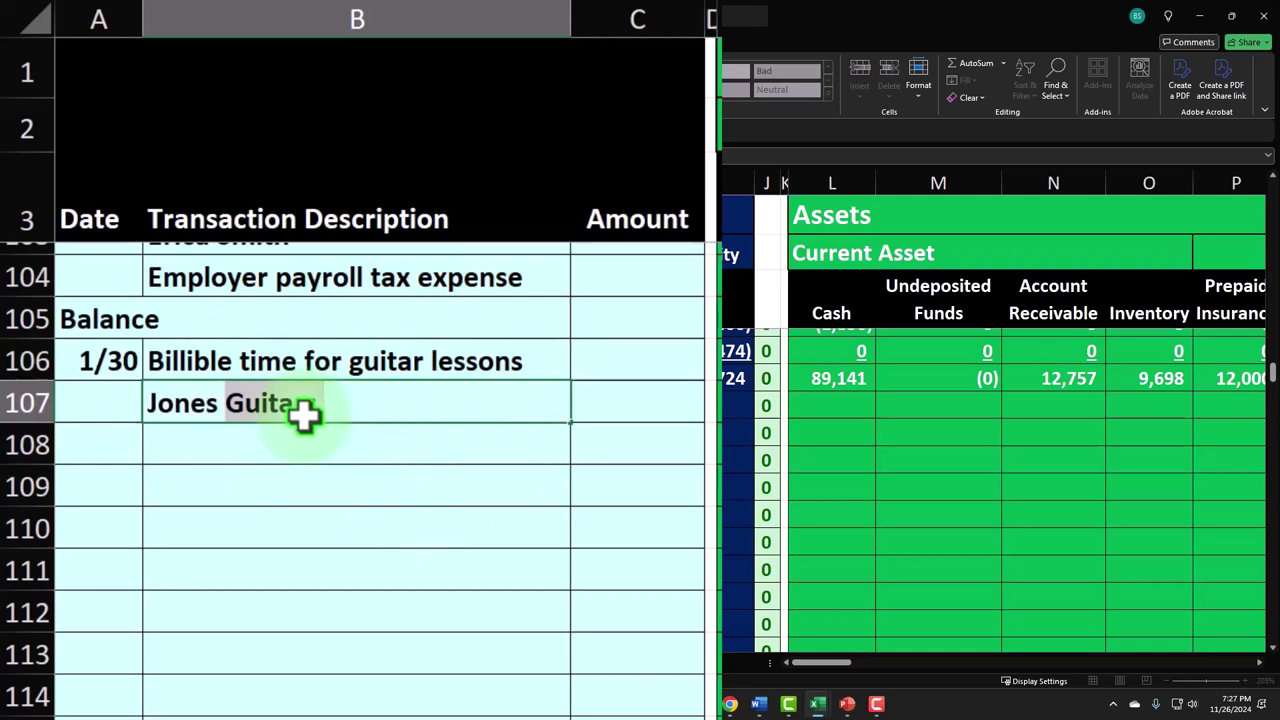
{"action": "key", "text": "Tab"}
{"action": "key", "text": "Return"}
{"action": "key", "text": "Up"}
{"action": "key", "text": "Tab"}
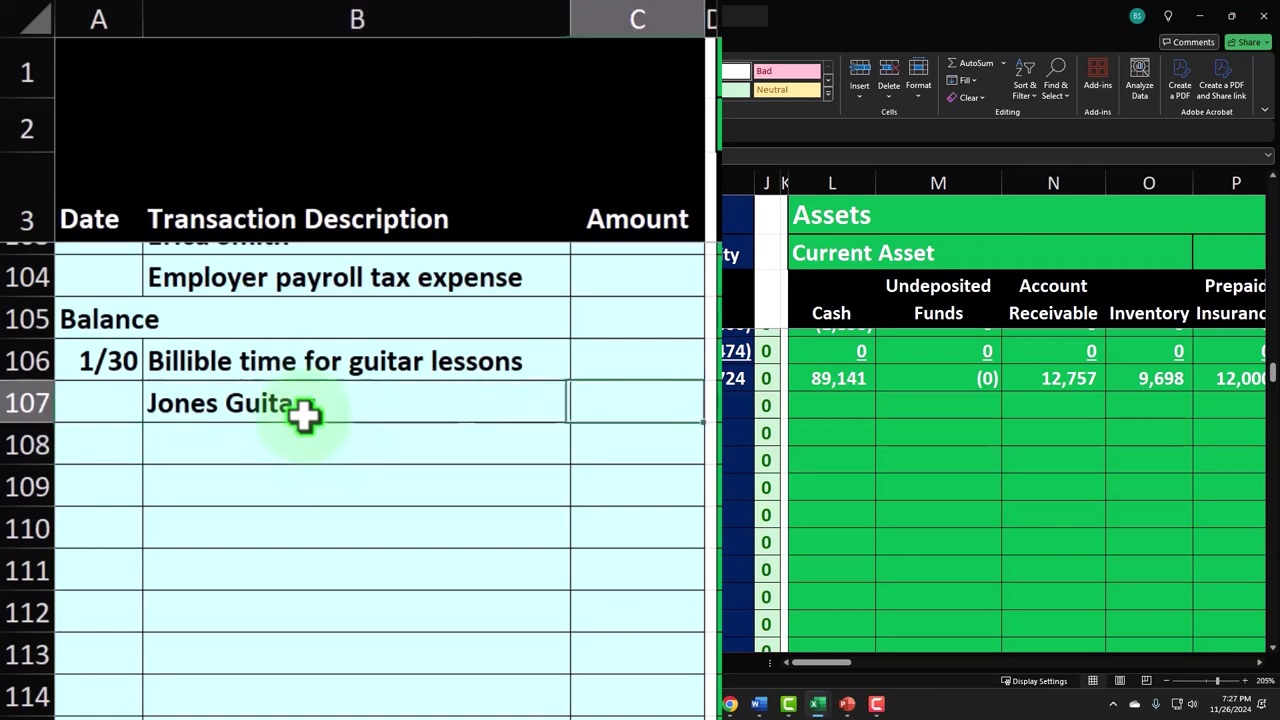
Set C107 to =DV5*DQ3, Jones Guitars' 8 hours times the 100 rate.
{"action": "type", "text": "="}
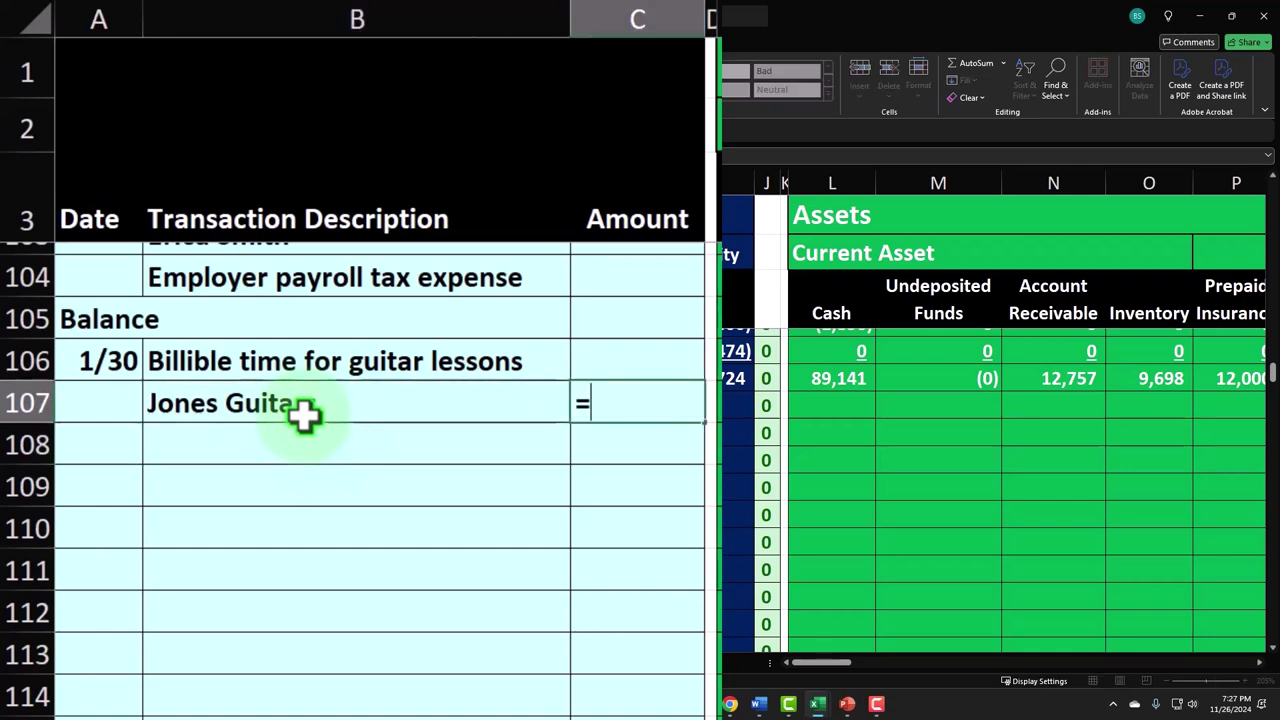
{"action": "key", "text": "Up"}
{"action": "key", "text": "Up"}
{"action": "key", "text": "Up"}
{"action": "key", "text": "Up"}
{"action": "key", "text": "Up"}
{"action": "key", "text": "Up"}
{"action": "key", "text": "Up"}
{"action": "key", "text": "Up"}
{"action": "key", "text": "Up"}
{"action": "key", "text": "Up"}
{"action": "key", "text": "Up"}
{"action": "key", "text": "Up"}
{"action": "key", "text": "Up"}
{"action": "key", "text": "Up"}
{"action": "key", "text": "Up"}
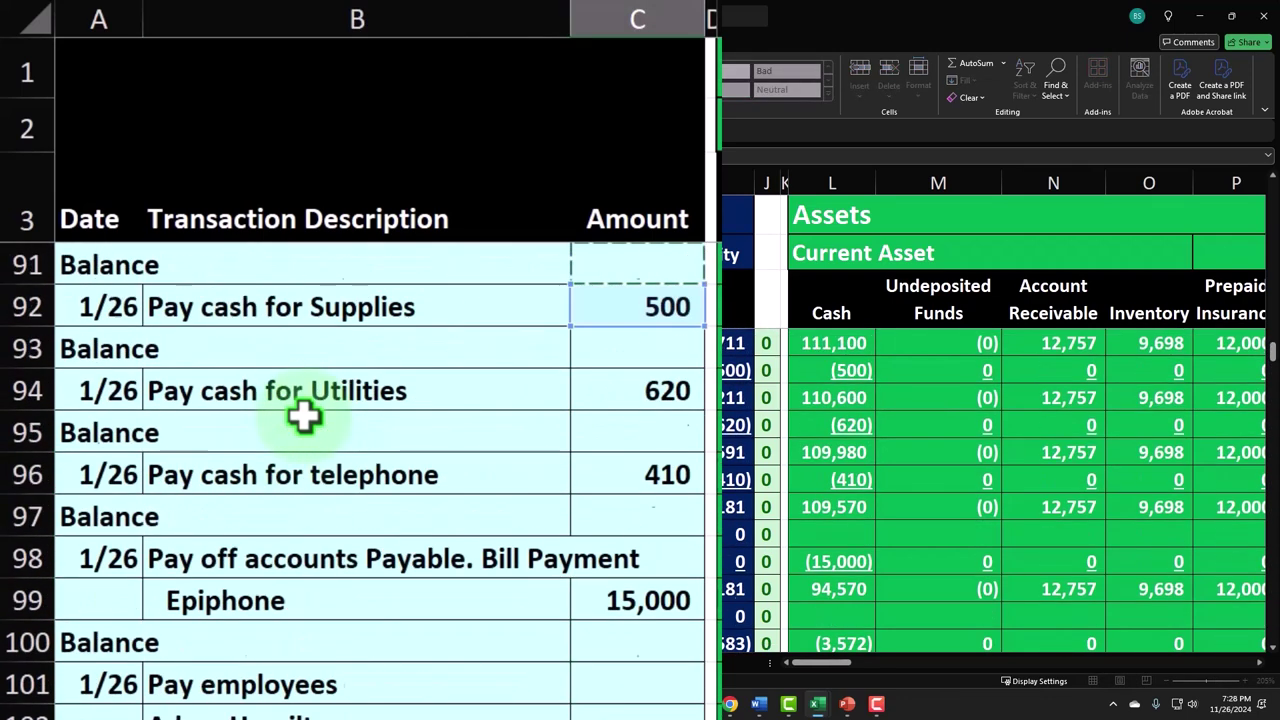
{"action": "key", "text": "Up"}
{"action": "key", "text": "Up"}
{"action": "key", "text": "Up"}
{"action": "key", "text": "Up"}
{"action": "key", "text": "Up"}
{"action": "key", "text": "Up"}
{"action": "key", "text": "Up"}
{"action": "key", "text": "Up"}
{"action": "key", "text": "Up"}
{"action": "key", "text": "Up"}
{"action": "key", "text": "Up"}
{"action": "key", "text": "Up"}
{"action": "key", "text": "Up"}
{"action": "key", "text": "Up"}
{"action": "key", "text": "Up"}
{"action": "key", "text": "Up"}
{"action": "key", "text": "Up"}
{"action": "key", "text": "Up"}
{"action": "key", "text": "Up"}
{"action": "key", "text": "Up"}
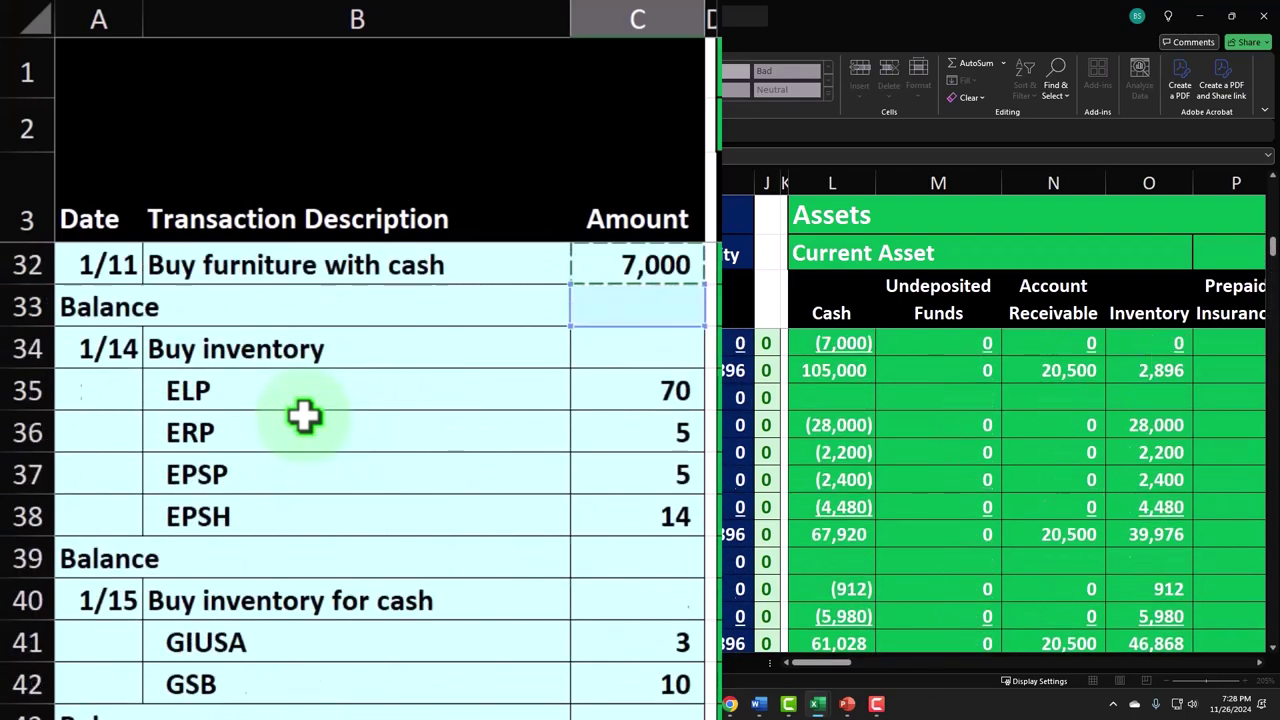
{"action": "key", "text": "Up"}
{"action": "key", "text": "Up"}
{"action": "key", "text": "Up"}
{"action": "key", "text": "Up"}
{"action": "key", "text": "Up"}
{"action": "key", "text": "Up"}
{"action": "key", "text": "Up"}
{"action": "key", "text": "Up"}
{"action": "key", "text": "Up"}
{"action": "key", "text": "Up"}
{"action": "key", "text": "Up"}
{"action": "key", "text": "Up"}
{"action": "key", "text": "Up"}
{"action": "key", "text": "Up"}
{"action": "key", "text": "Up"}
{"action": "key", "text": "Up"}
{"action": "key", "text": "Up"}
{"action": "key", "text": "Up"}
{"action": "key", "text": "Up"}
{"action": "key", "text": "Up"}
{"action": "key", "text": "Right"}
{"action": "key", "text": "Right"}
{"action": "key", "text": "Right"}
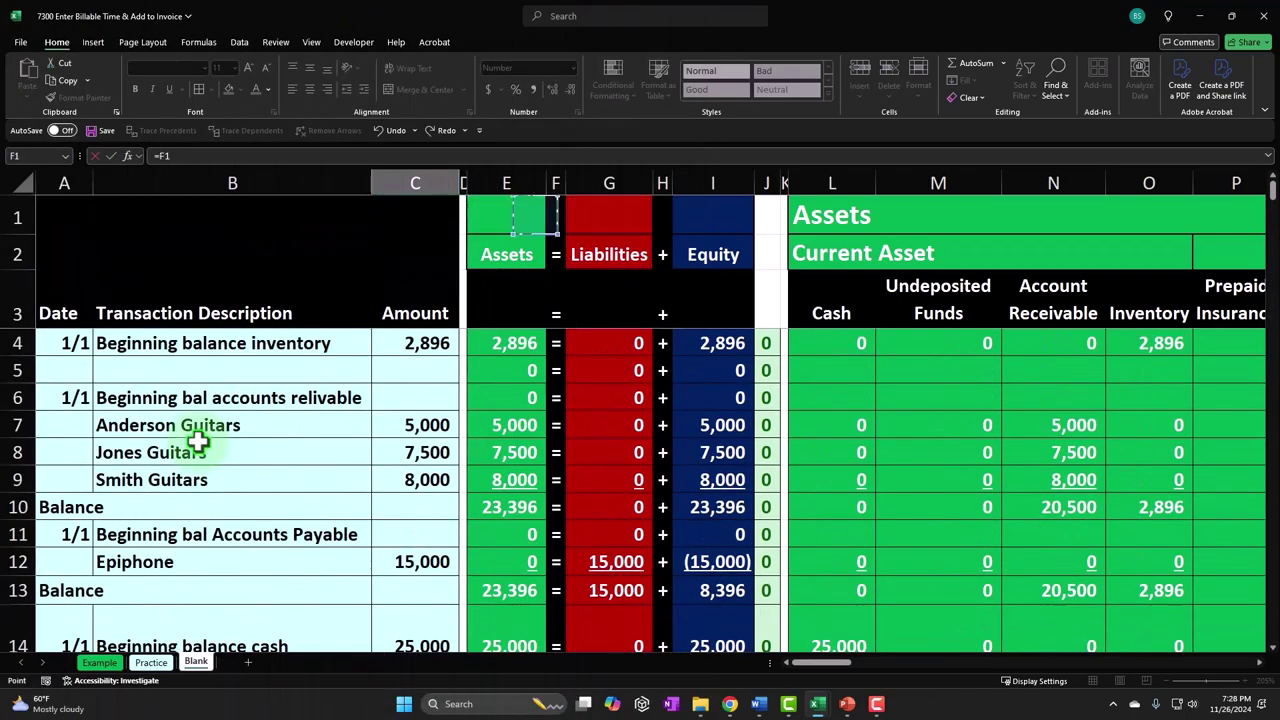
{"action": "key", "text": "Right"}
{"action": "key", "text": "Right"}
{"action": "key", "text": "Right"}
{"action": "key", "text": "Right"}
{"action": "key", "text": "Right"}
{"action": "key", "text": "Right"}
{"action": "key", "text": "Right"}
{"action": "key", "text": "Right"}
{"action": "key", "text": "Right"}
{"action": "key", "text": "Right"}
{"action": "key", "text": "Right"}
{"action": "key", "text": "Right"}
{"action": "key", "text": "Right"}
{"action": "key", "text": "Right"}
{"action": "key", "text": "Right"}
{"action": "key", "text": "Right"}
{"action": "key", "text": "Right"}
{"action": "key", "text": "Right"}
{"action": "key", "text": "Right"}
{"action": "key", "text": "Right"}
{"action": "key", "text": "Right"}
{"action": "key", "text": "Right"}
{"action": "key", "text": "Right"}
{"action": "key", "text": "Right"}
{"action": "key", "text": "Right"}
{"action": "key", "text": "Right"}
{"action": "key", "text": "Right"}
{"action": "key", "text": "Right"}
{"action": "key", "text": "Right"}
{"action": "key", "text": "Right"}
{"action": "key", "text": "Right"}
{"action": "key", "text": "Right"}
{"action": "key", "text": "Right"}
{"action": "key", "text": "Right"}
{"action": "key", "text": "Right"}
{"action": "key", "text": "Right"}
{"action": "key", "text": "Right"}
{"action": "key", "text": "Right"}
{"action": "key", "text": "Right"}
{"action": "key", "text": "Right"}
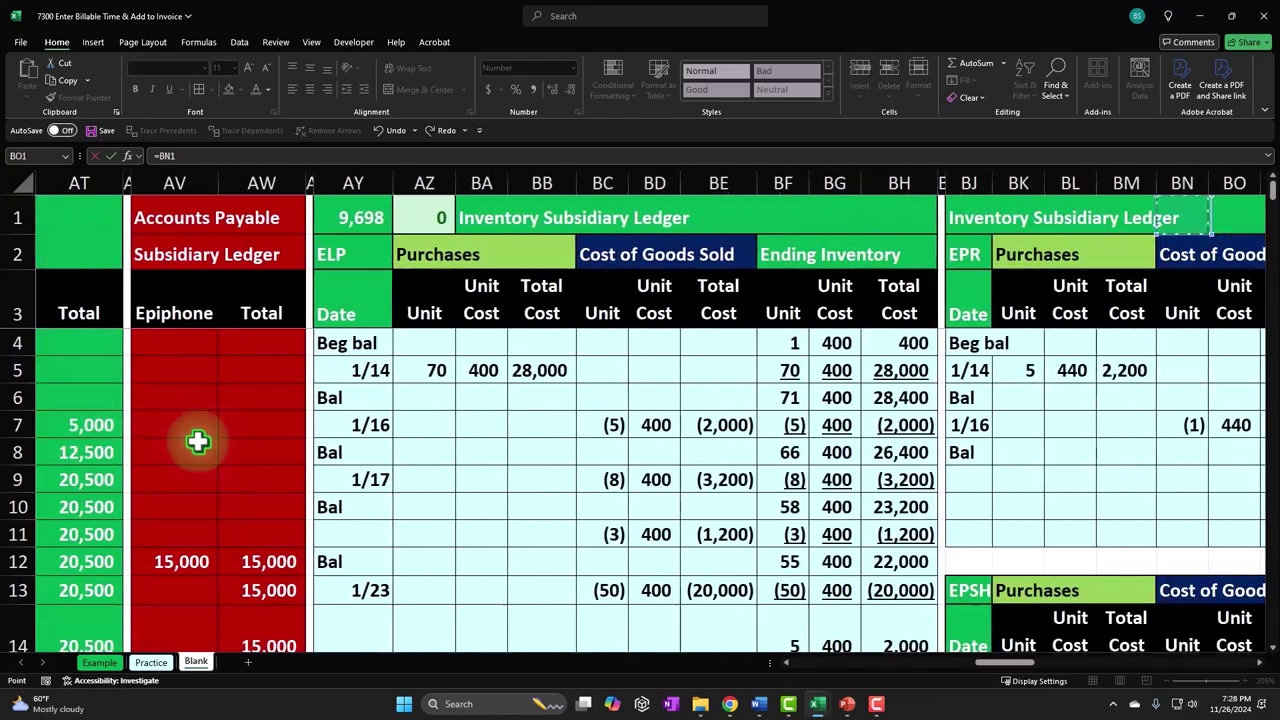
{"action": "key", "text": "Right"}
{"action": "key", "text": "Right"}
{"action": "key", "text": "Right"}
{"action": "key", "text": "Right"}
{"action": "key", "text": "Right"}
{"action": "key", "text": "Right"}
{"action": "key", "text": "Right"}
{"action": "key", "text": "Right"}
{"action": "key", "text": "Right"}
{"action": "key", "text": "Right"}
{"action": "key", "text": "Right"}
{"action": "key", "text": "Right"}
{"action": "key", "text": "Right"}
{"action": "key", "text": "Right"}
{"action": "key", "text": "Right"}
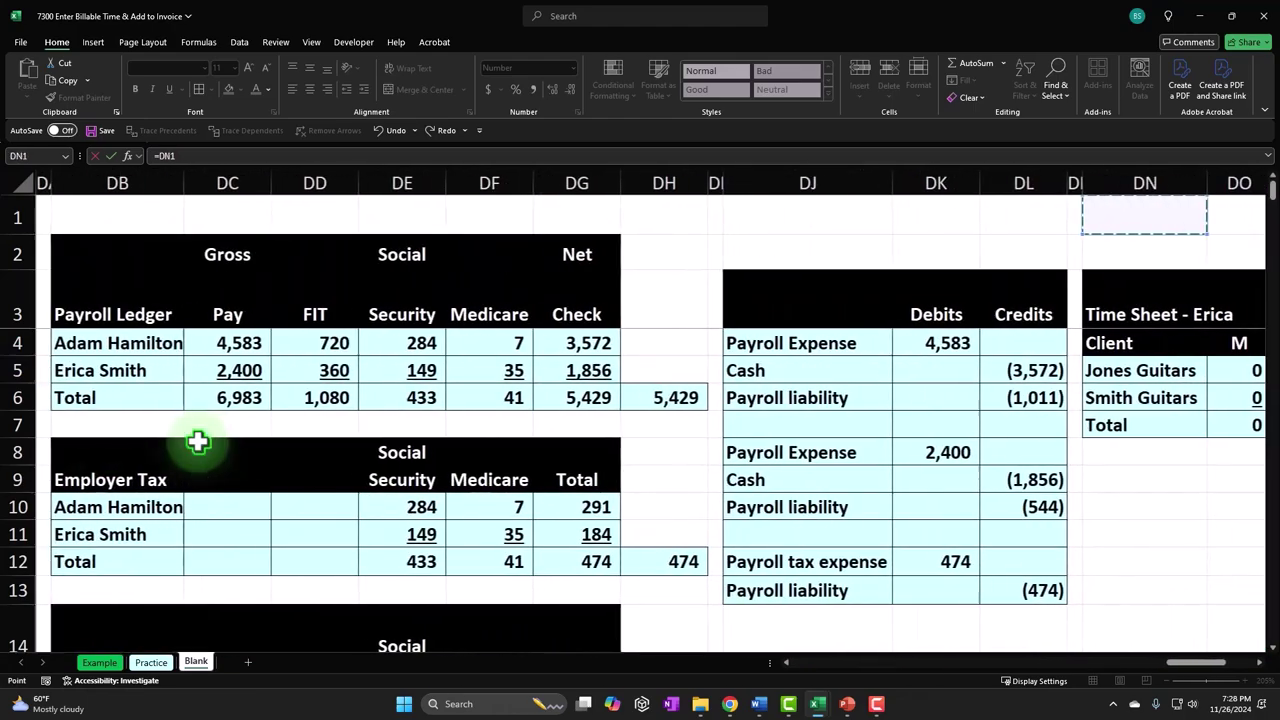
{"action": "key", "text": "Down"}
{"action": "key", "text": "Down"}
{"action": "key", "text": "Down"}
{"action": "key", "text": "Down"}
{"action": "key", "text": "Left"}
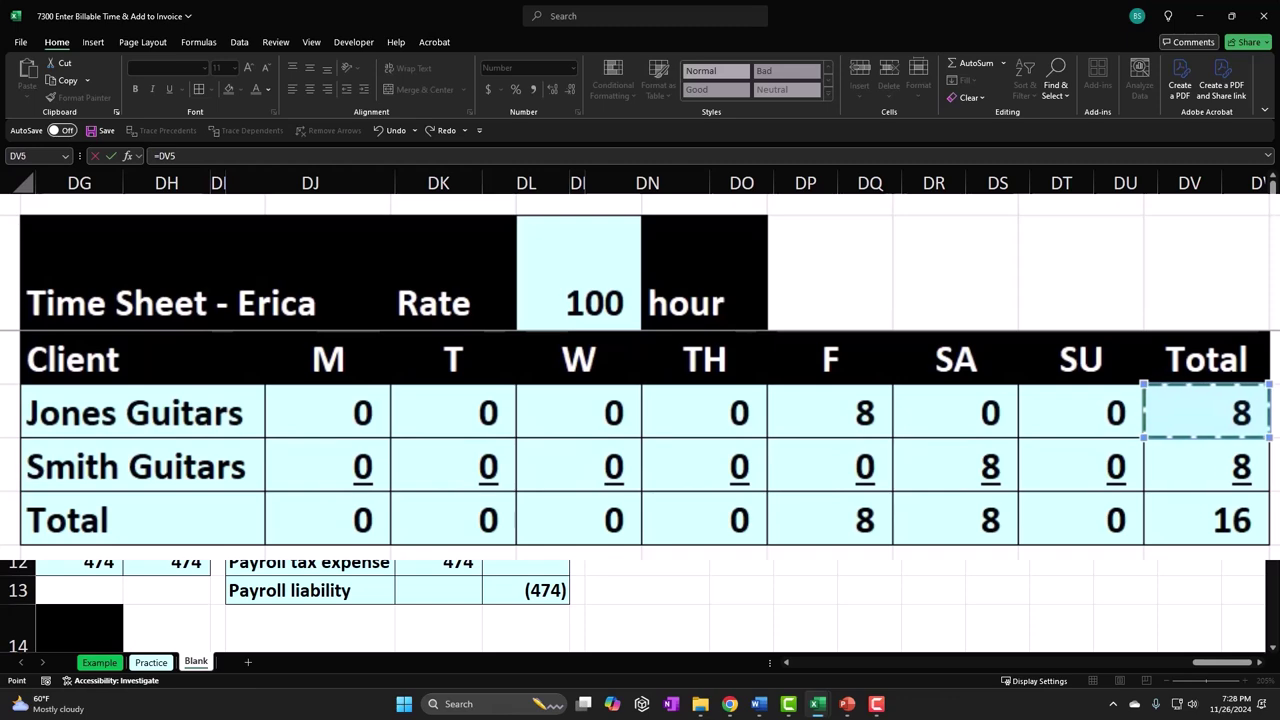
{"action": "type", "text": "*"}
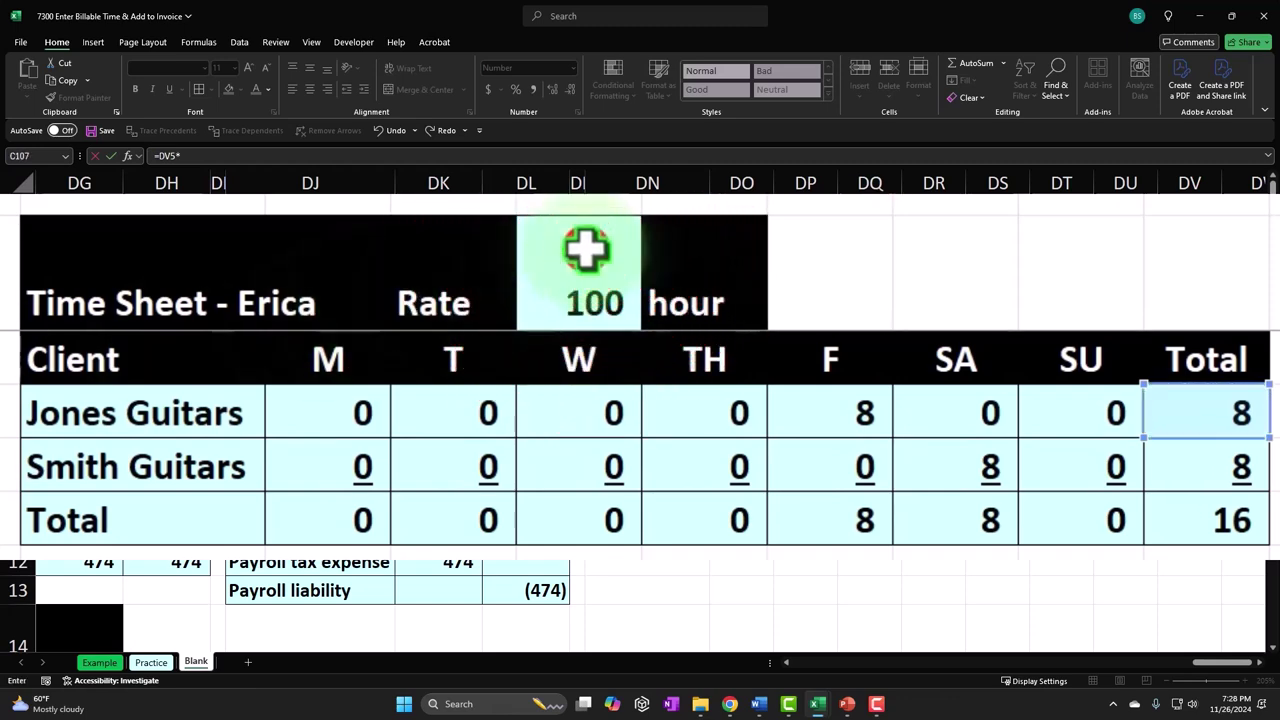
{"action": "left_click", "coordinate": [872, 295]}
{"action": "key", "text": "Return"}
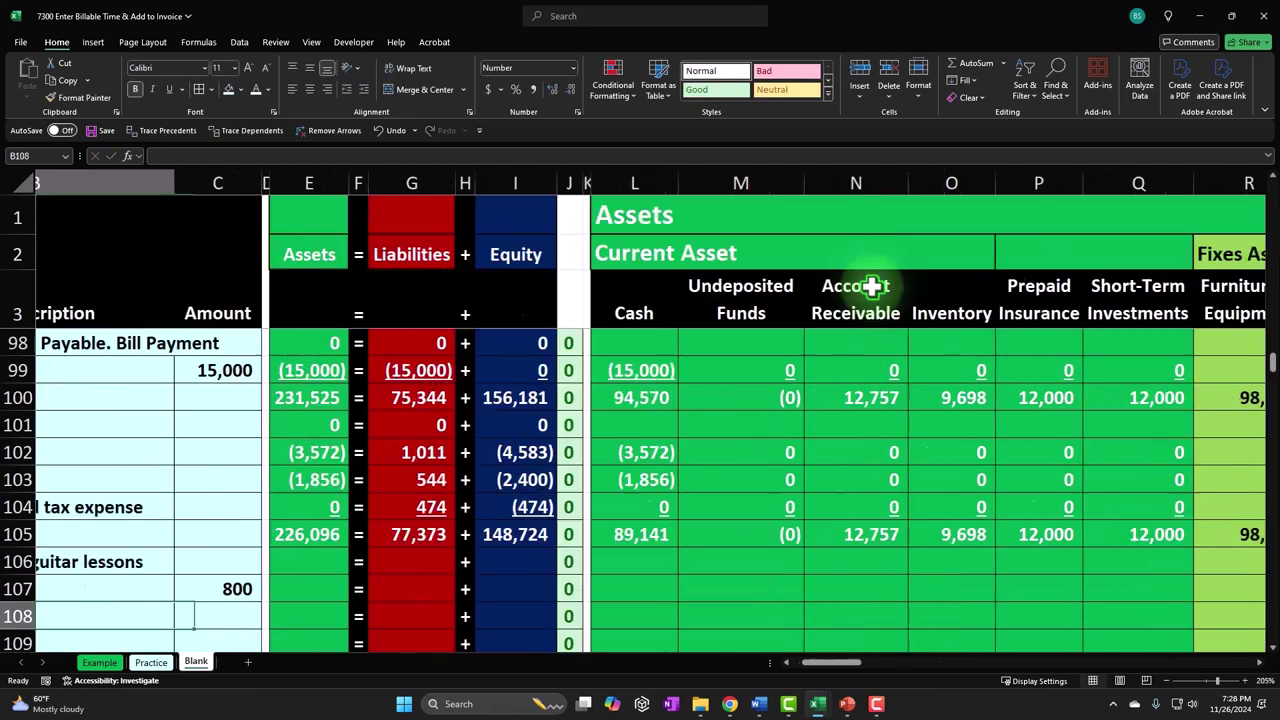
Post the 800 amount to Account Receivable in row 107.
{"action": "key", "text": "Right"}
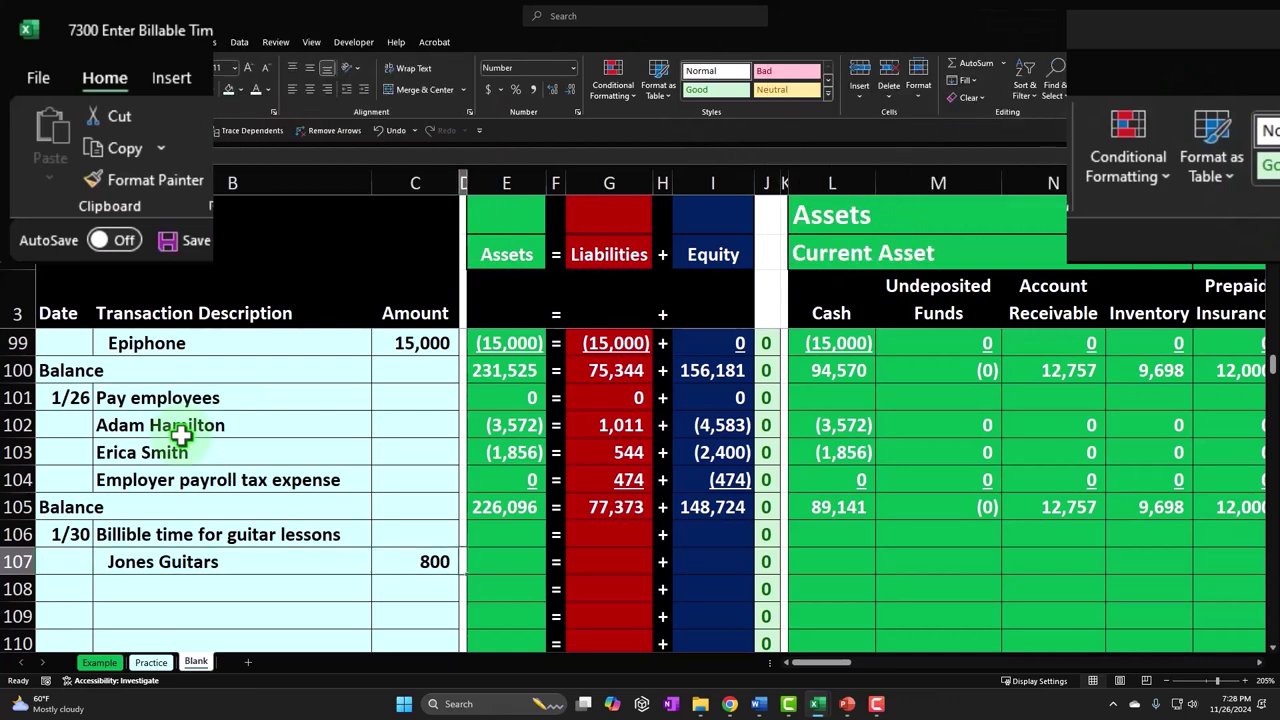
{"action": "key", "text": "Right"}
{"action": "key", "text": "Right"}
{"action": "key", "text": "Right"}
{"action": "key", "text": "Right"}
{"action": "key", "text": "Right"}
{"action": "key", "text": "Right"}
{"action": "key", "text": "Right"}
{"action": "key", "text": "Right"}
{"action": "key", "text": "Right"}
{"action": "key", "text": "Right"}
{"action": "key", "text": "Right"}
{"action": "key", "text": "Right"}
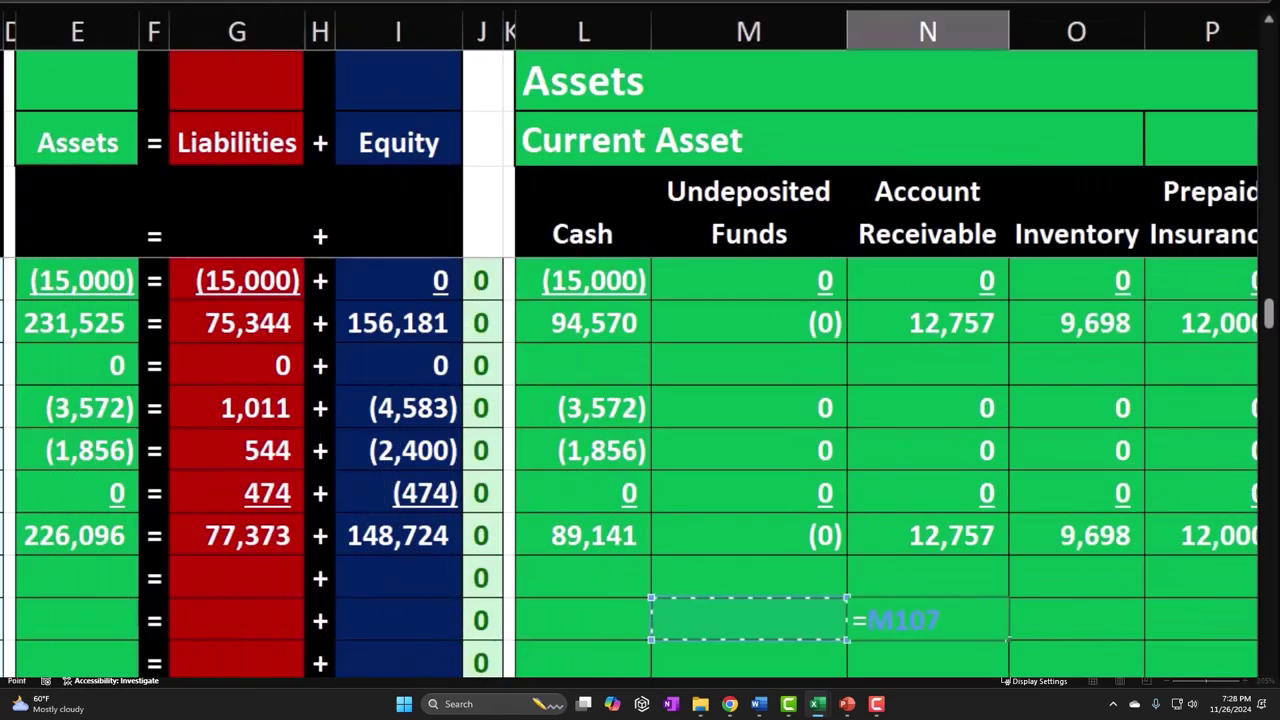
{"action": "key", "text": "Left"}
{"action": "key", "text": "Left"}
{"action": "key", "text": "Left"}
{"action": "key", "text": "Left"}
{"action": "key", "text": "Left"}
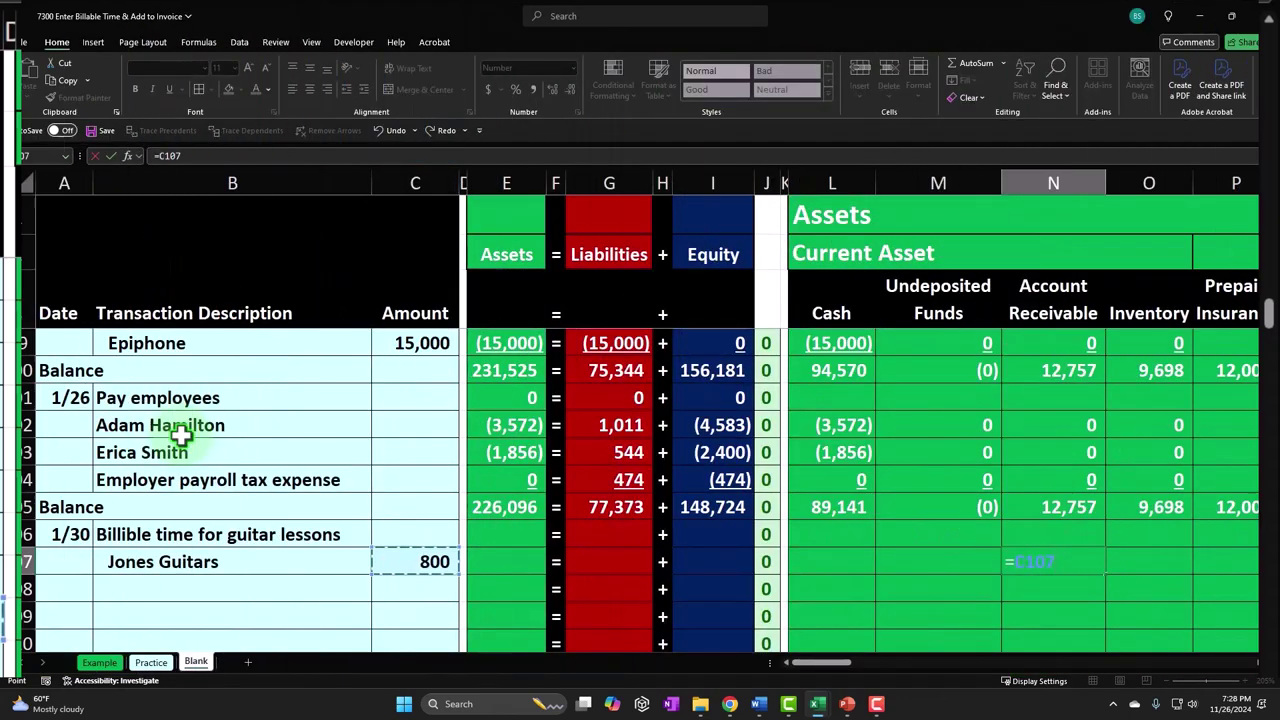
{"action": "key", "text": "Tab"}
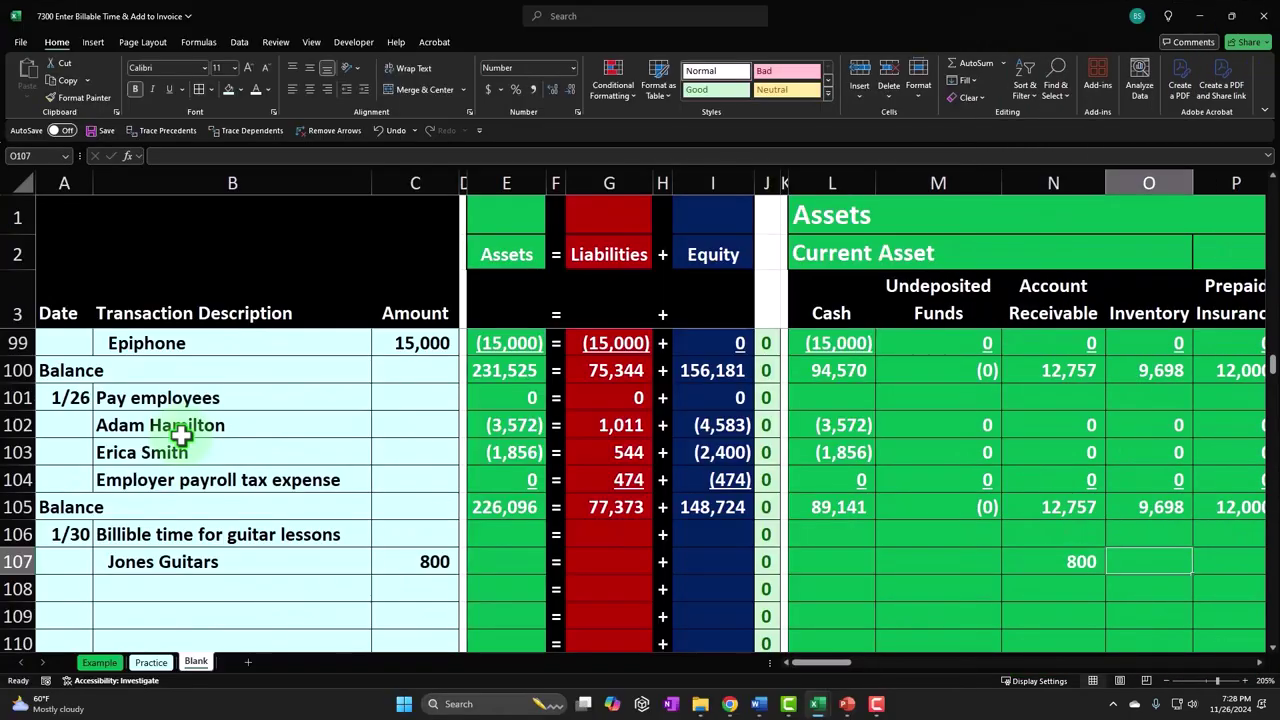
Link Service Revenue in row 107 to the 800 receivable amount with a formula.
{"action": "key", "text": "Right"}
{"action": "key", "text": "Right"}
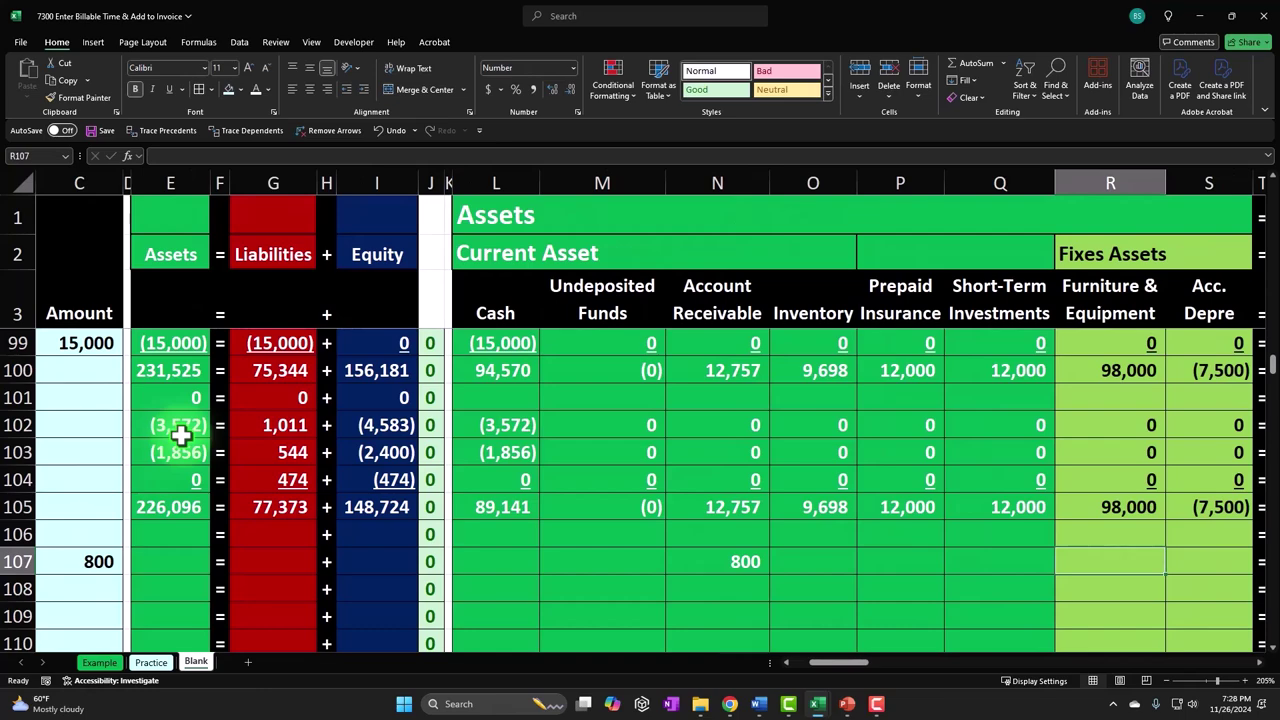
{"action": "key", "text": "Right"}
{"action": "key", "text": "Right"}
{"action": "key", "text": "Right"}
{"action": "key", "text": "Right"}
{"action": "key", "text": "Right"}
{"action": "key", "text": "Right"}
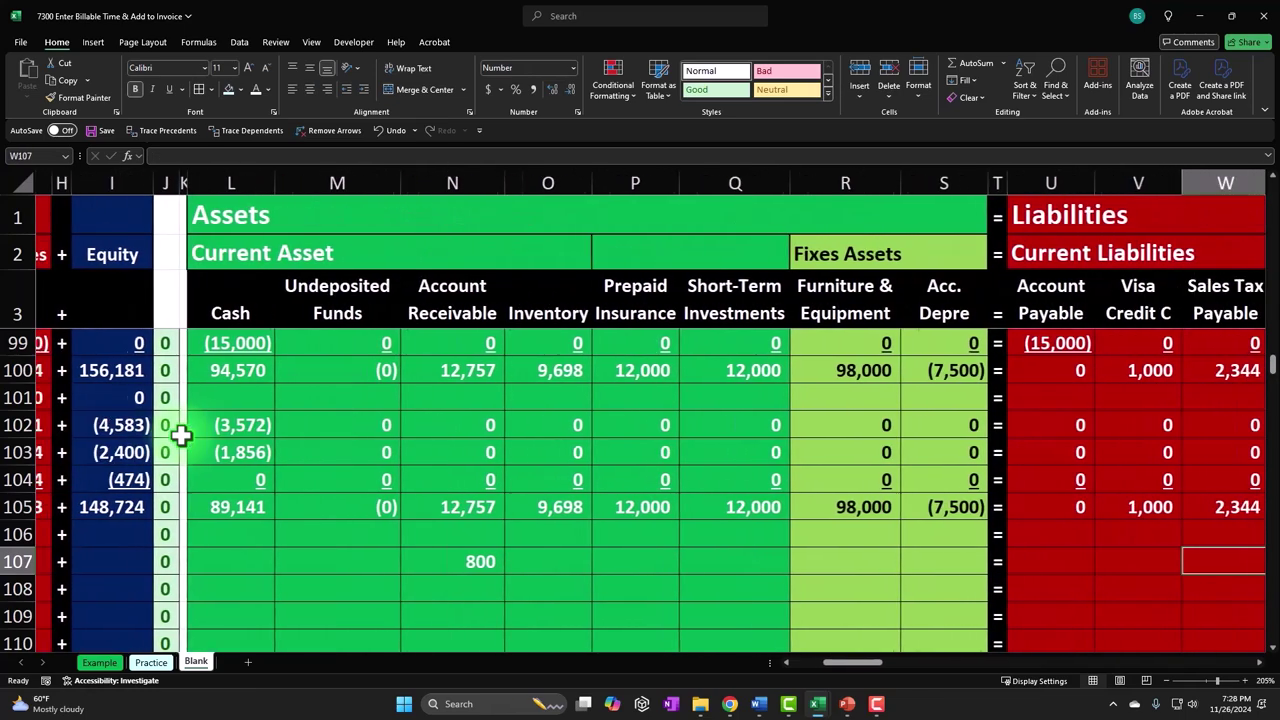
{"action": "key", "text": "Right"}
{"action": "key", "text": "Right"}
{"action": "key", "text": "Right"}
{"action": "key", "text": "Right"}
{"action": "key", "text": "Right"}
{"action": "key", "text": "Right"}
{"action": "key", "text": "Right"}
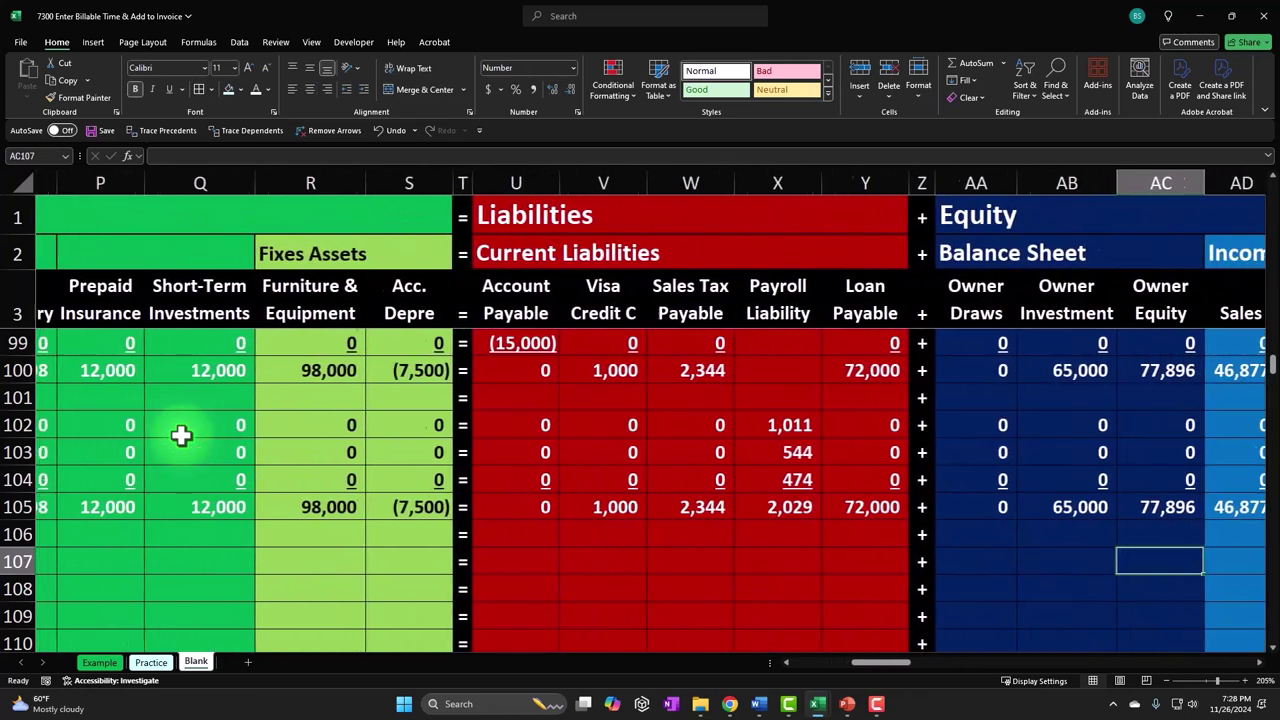
{"action": "key", "text": "Right"}
{"action": "key", "text": "Right"}
{"action": "key", "text": "Right"}
{"action": "key", "text": "Right"}
{"action": "key", "text": "Right"}
{"action": "key", "text": "Right"}
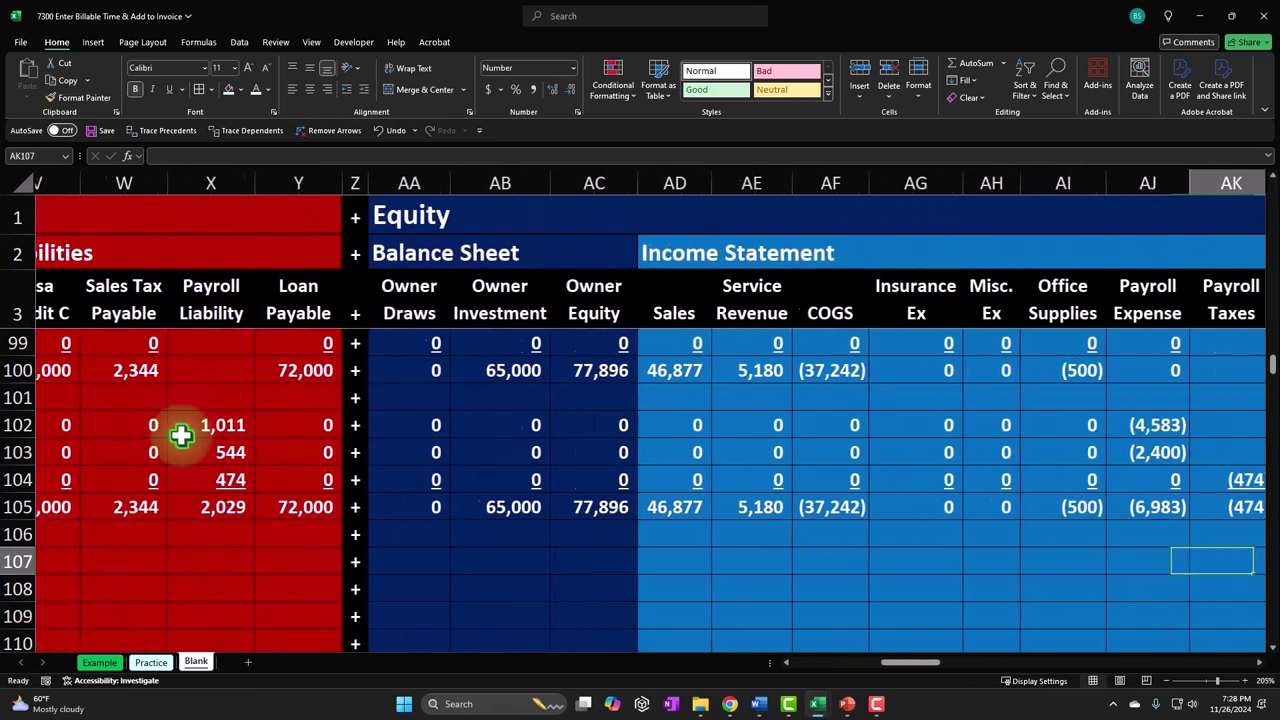
{"action": "key", "text": "Left"}
{"action": "key", "text": "Left"}
{"action": "key", "text": "Left"}
{"action": "key", "text": "Left"}
{"action": "key", "text": "Left"}
{"action": "key", "text": "Left"}
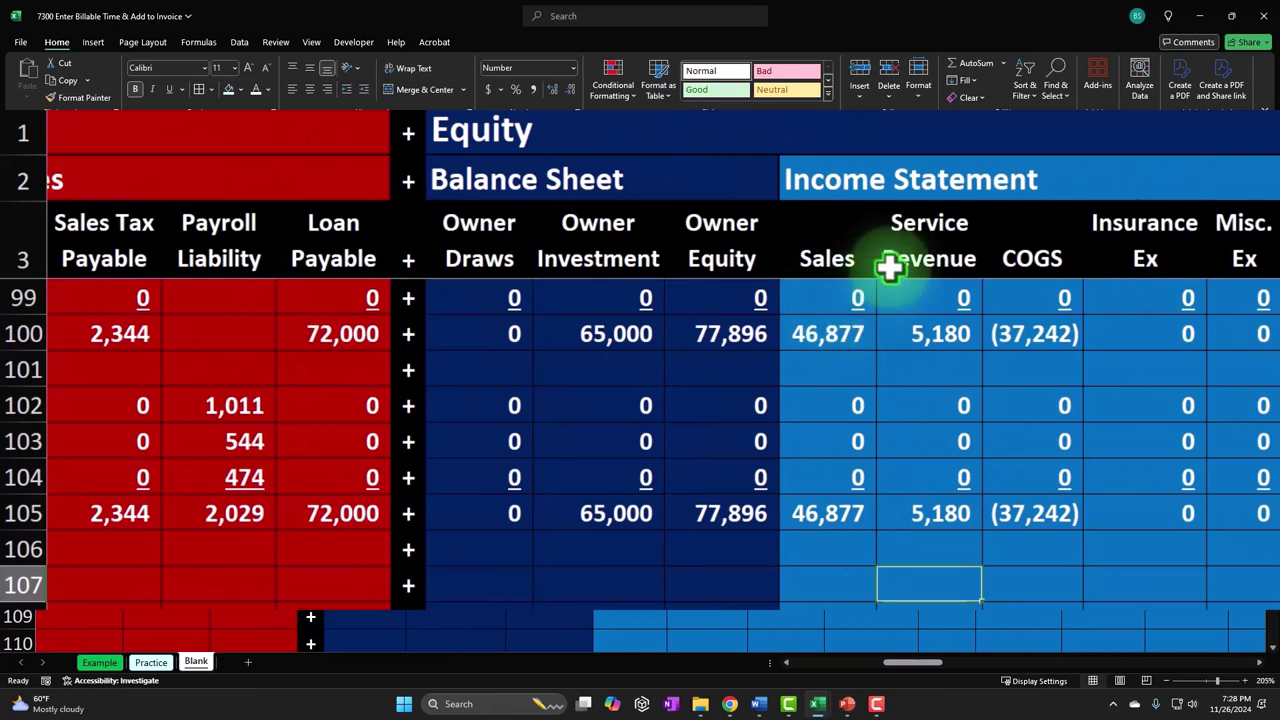
{"action": "type", "text": "="}
{"action": "key", "text": "Left"}
{"action": "key", "text": "Left"}
{"action": "key", "text": "Left"}
{"action": "key", "text": "Left"}
{"action": "key", "text": "Left"}
{"action": "key", "text": "Left"}
{"action": "key", "text": "Left"}
{"action": "key", "text": "Left"}
{"action": "key", "text": "Left"}
{"action": "key", "text": "Left"}
{"action": "key", "text": "Left"}
{"action": "key", "text": "Left"}
{"action": "key", "text": "Left"}
{"action": "key", "text": "Left"}
{"action": "key", "text": "Left"}
{"action": "key", "text": "Left"}
{"action": "key", "text": "Left"}
{"action": "key", "text": "Left"}
{"action": "key", "text": "Left"}
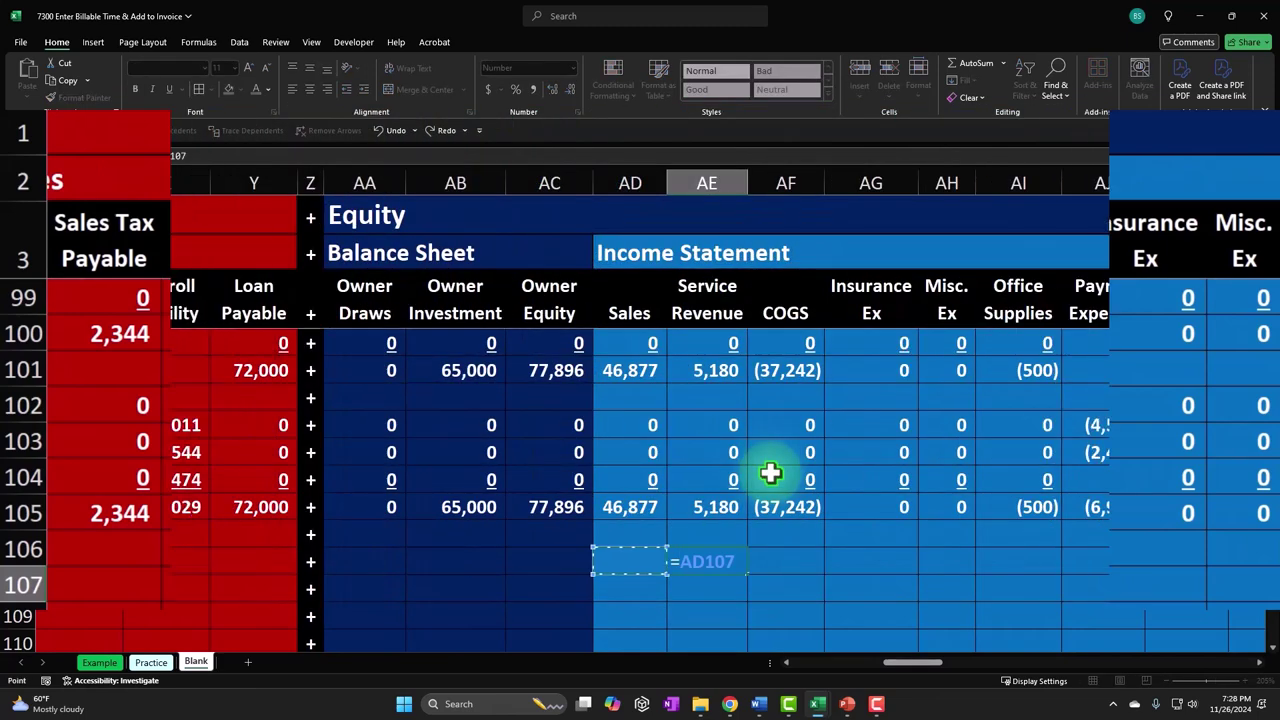
{"action": "key", "text": "Left"}
{"action": "key", "text": "Left"}
{"action": "key", "text": "Left"}
{"action": "key", "text": "Left"}
{"action": "key", "text": "Left"}
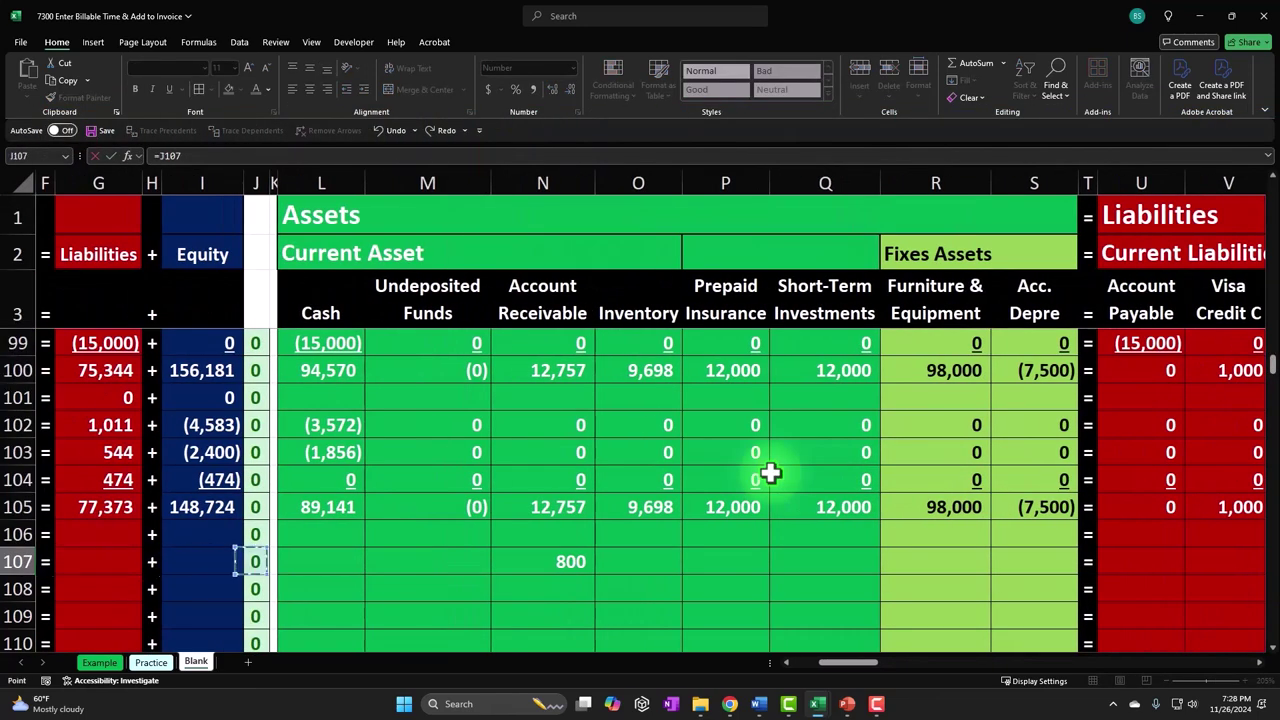
{"action": "key", "text": "Return"}
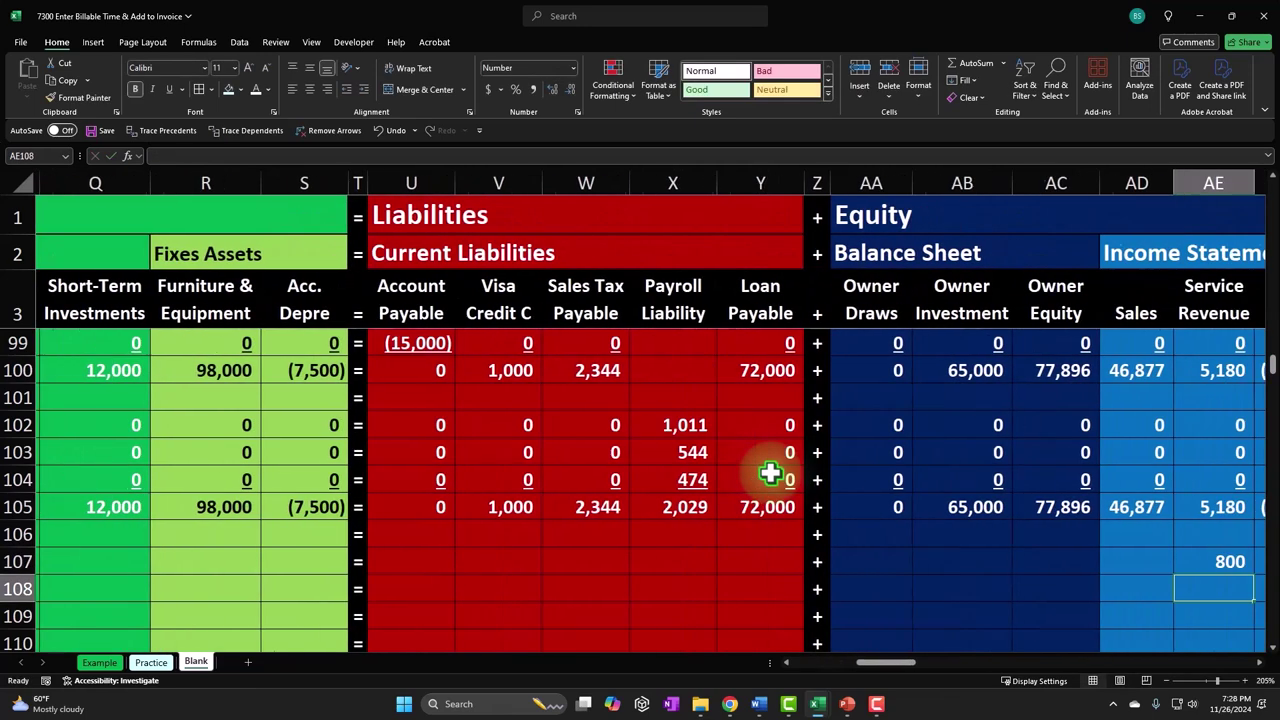
Fill the empty asset columns of row 107 with 0, skipping the 800 receivable.
{"action": "key", "text": "Home"}
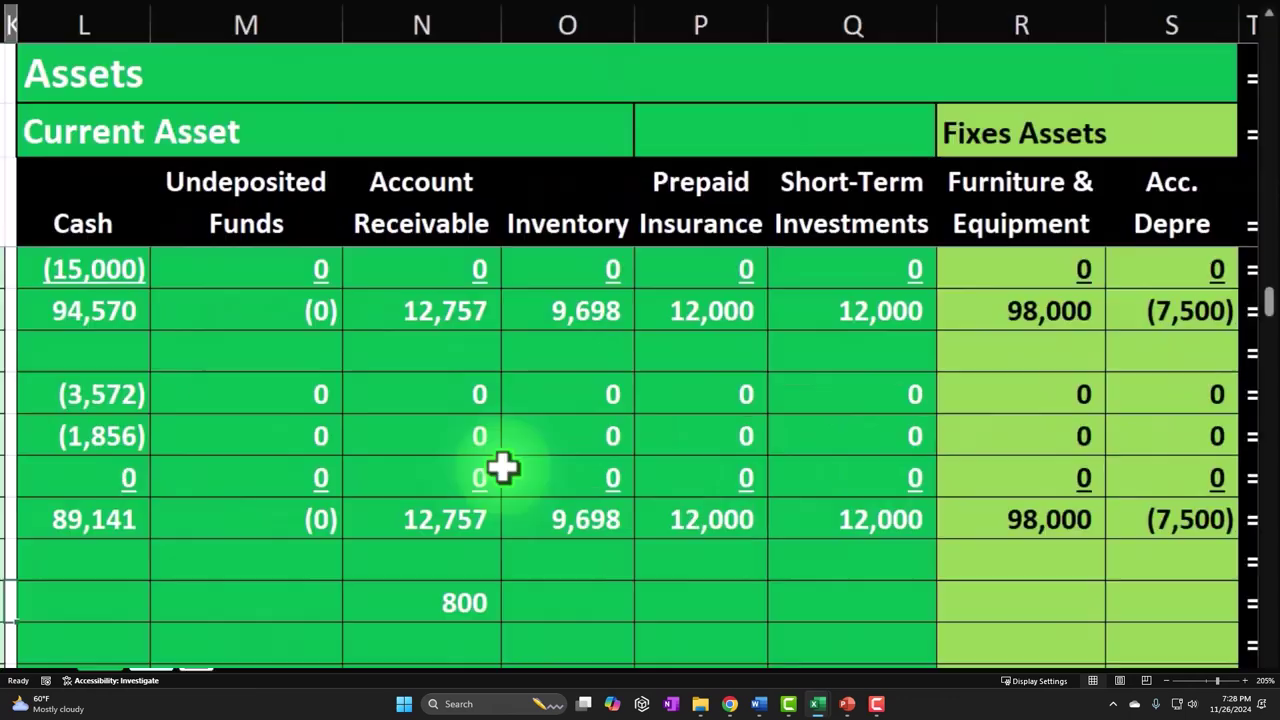
{"action": "type", "text": "0"}
{"action": "key", "text": "Tab"}
{"action": "type", "text": "0"}
{"action": "key", "text": "Tab"}
{"action": "key", "text": "Tab"}
{"action": "type", "text": "0"}
{"action": "key", "text": "Tab"}
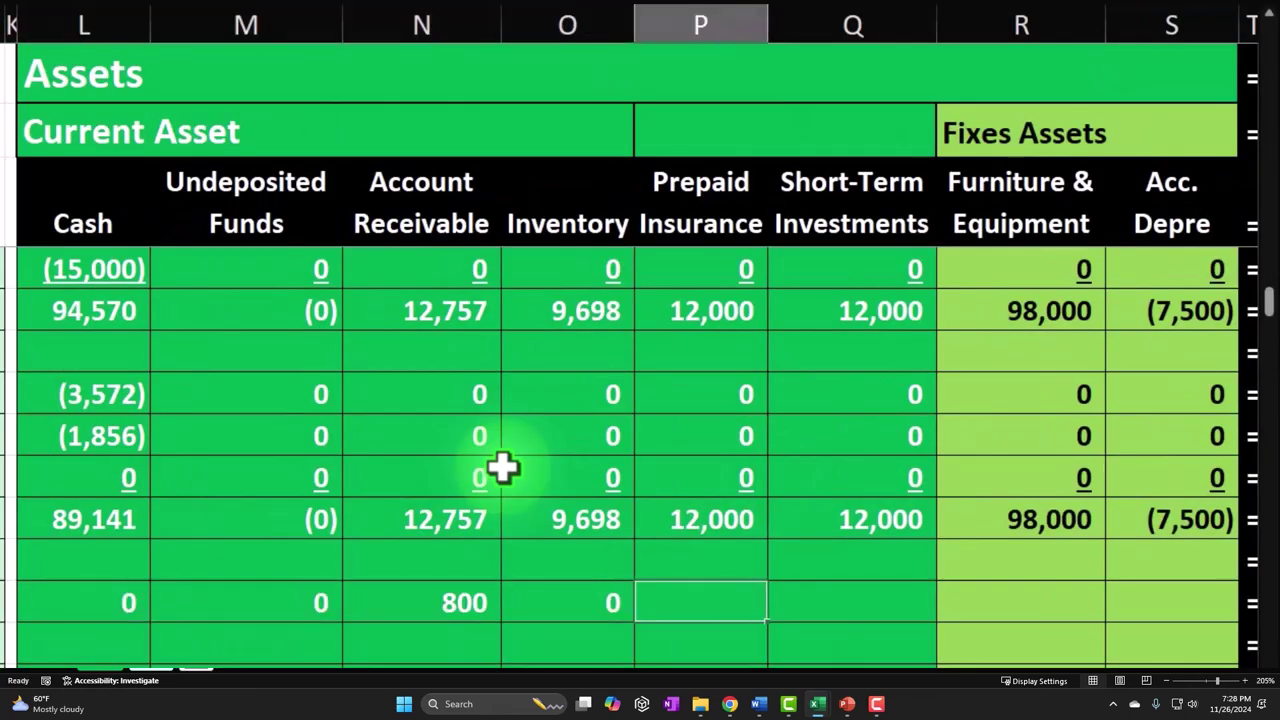
{"action": "type", "text": "0\t0"}
{"action": "key", "text": "Tab"}
{"action": "type", "text": "0"}
{"action": "key", "text": "Tab"}
{"action": "type", "text": "0"}
{"action": "key", "text": "Tab"}
{"action": "key", "text": "Tab"}
{"action": "type", "text": "0"}
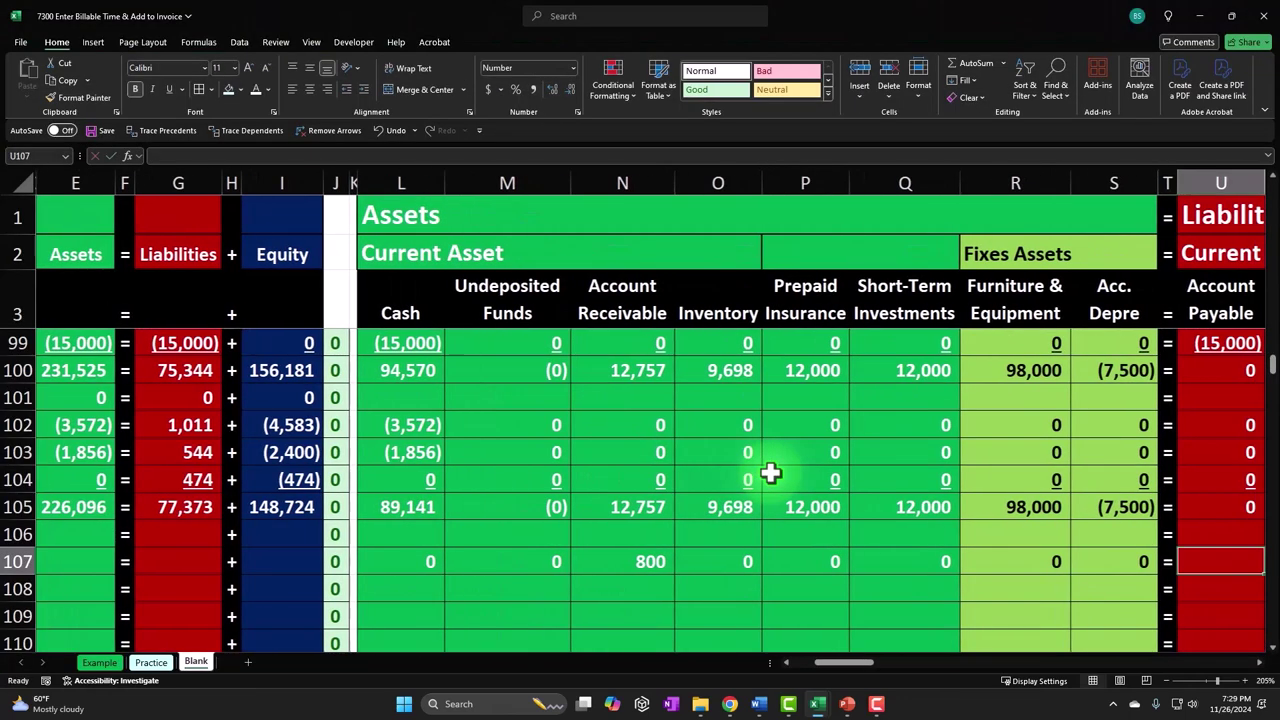
Fill row 107's liability, equity and income columns with 0, and 800 in Service Revenue, through Utilities.
{"action": "key", "text": "Tab"}
{"action": "key", "text": "Tab"}
{"action": "type", "text": "0"}
{"action": "key", "text": "Tab"}
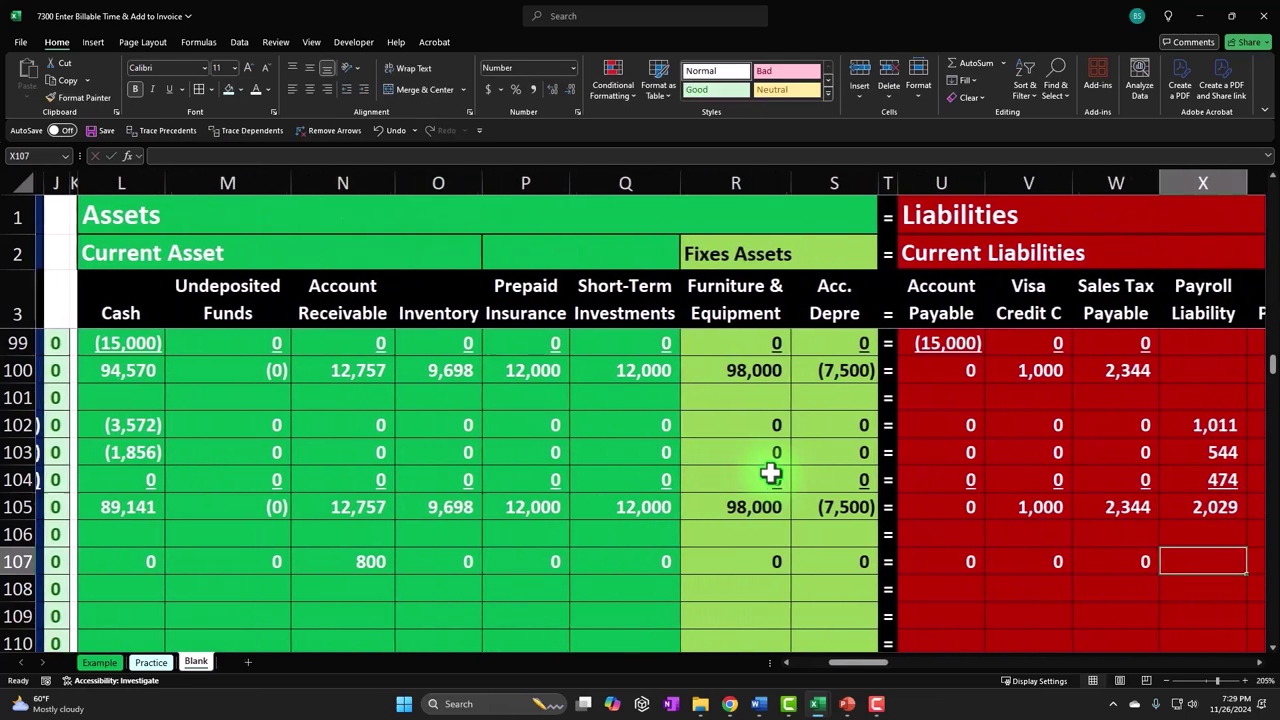
{"action": "type", "text": "0"}
{"action": "key", "text": "Tab"}
{"action": "type", "text": "0"}
{"action": "key", "text": "Tab"}
{"action": "key", "text": "Tab"}
{"action": "type", "text": "0"}
{"action": "key", "text": "Tab"}
{"action": "type", "text": "0"}
{"action": "key", "text": "Tab"}
{"action": "type", "text": "0"}
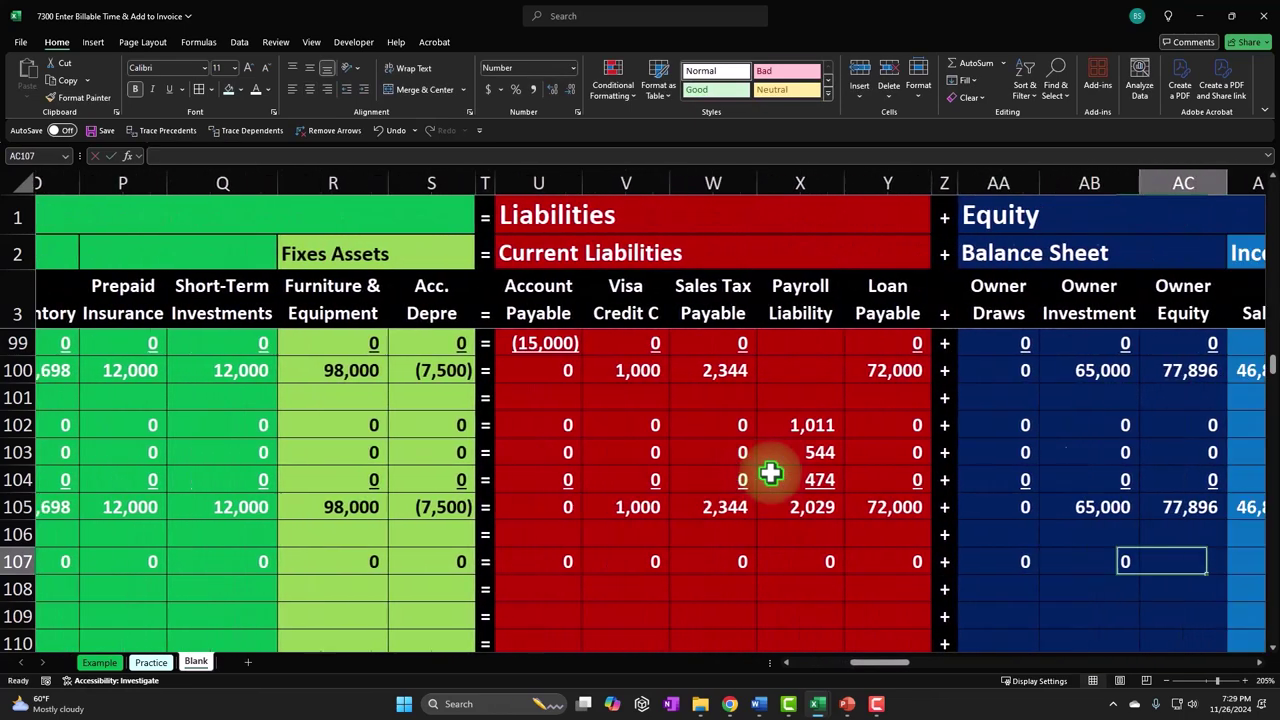
{"action": "key", "text": "Tab"}
{"action": "key", "text": "Tab"}
{"action": "type", "text": "800"}
{"action": "key", "text": "Tab"}
{"action": "type", "text": "0"}
{"action": "key", "text": "Tab"}
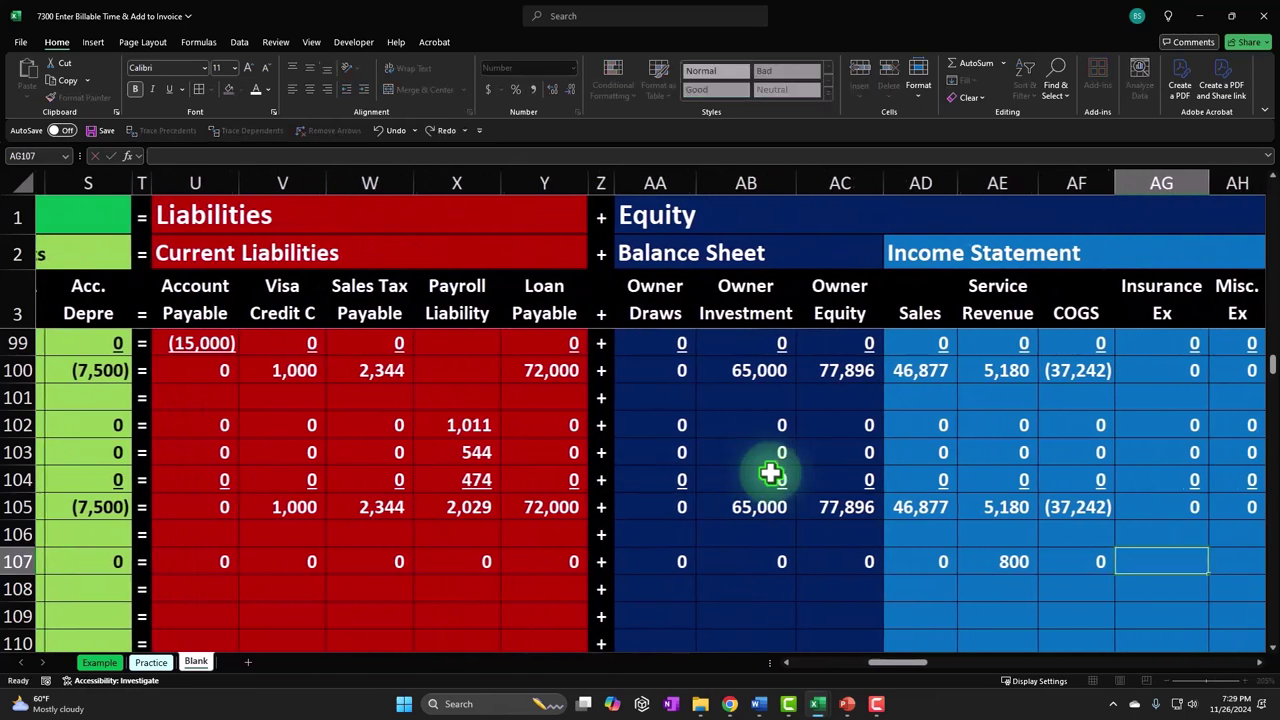
{"action": "type", "text": "0"}
{"action": "key", "text": "Tab"}
{"action": "type", "text": "0"}
{"action": "key", "text": "Tab"}
{"action": "type", "text": "0"}
{"action": "key", "text": "Tab"}
{"action": "type", "text": "0"}
{"action": "key", "text": "Tab"}
{"action": "type", "text": "0"}
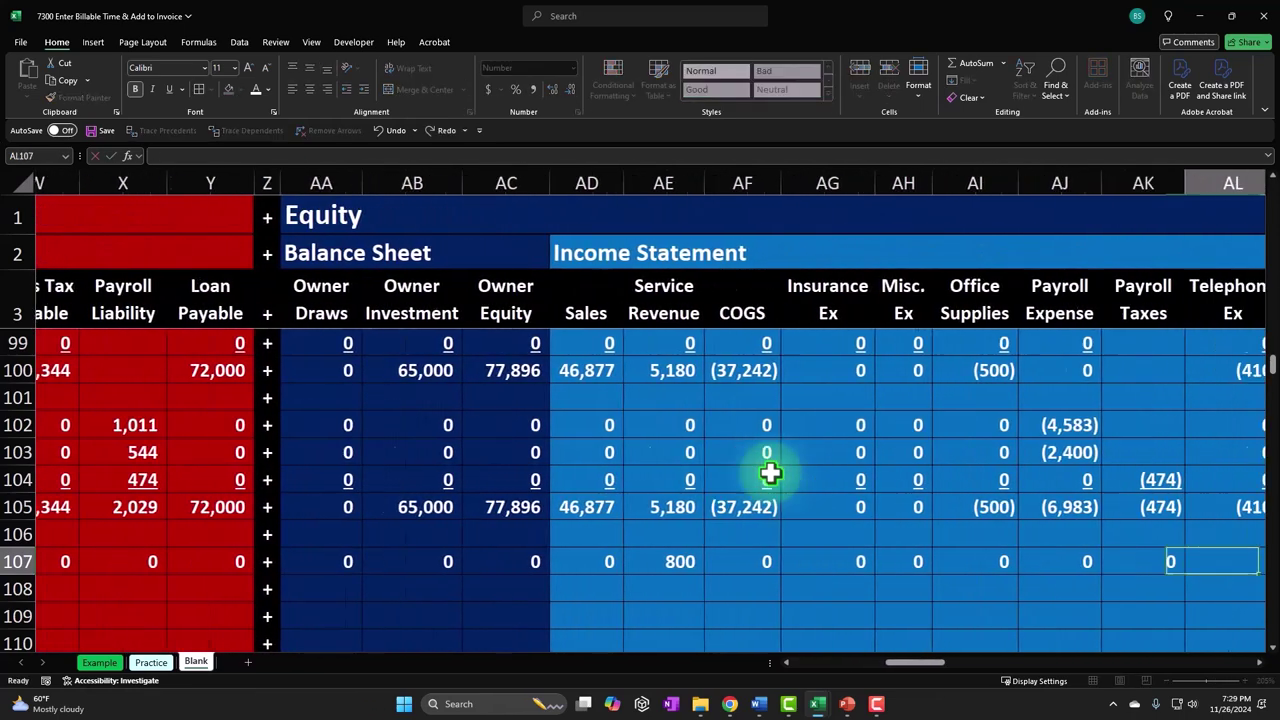
{"action": "key", "text": "Tab"}
{"action": "type", "text": "0"}
{"action": "key", "text": "Tab"}
{"action": "type", "text": "0"}
{"action": "key", "text": "Tab"}
{"action": "key", "text": "Tab"}
{"action": "key", "text": "Tab"}
{"action": "key", "text": "Tab"}
{"action": "key", "text": "Tab"}
{"action": "key", "text": "Tab"}
{"action": "key", "text": "Tab"}
{"action": "key", "text": "Tab"}
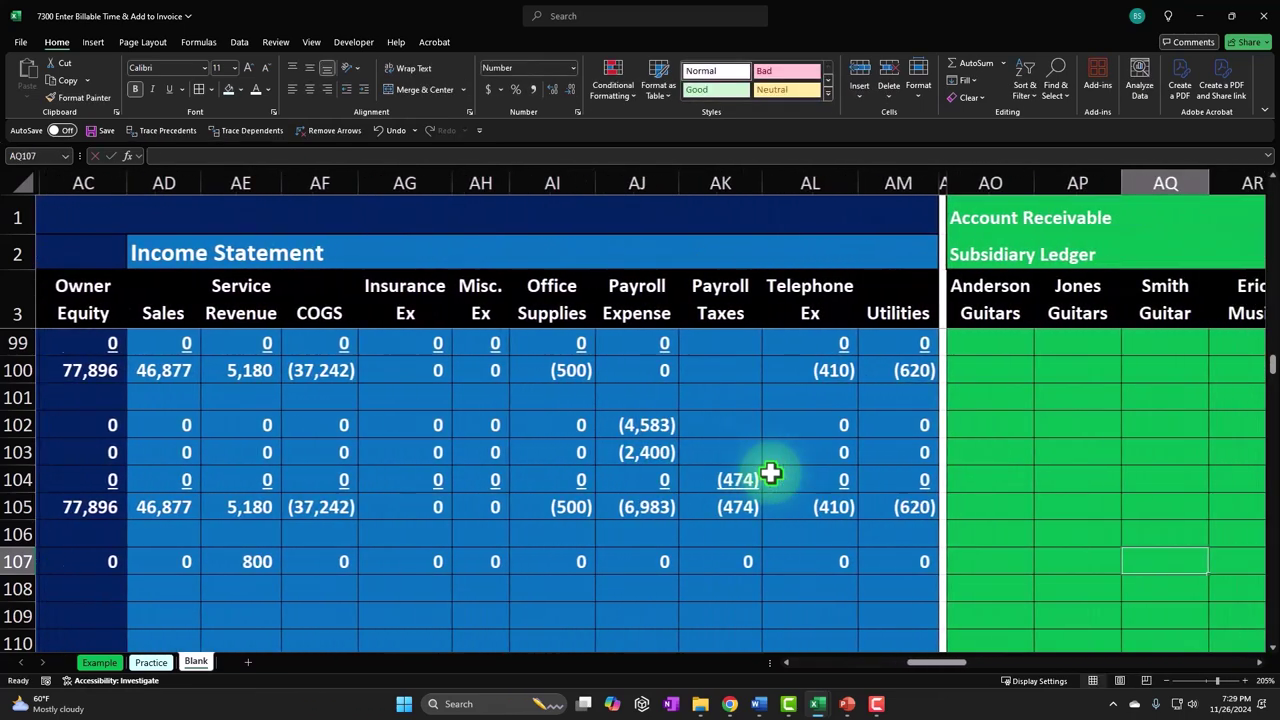
Link the Jones Guitars ledger column in row 107 to the 800 in C107.
{"action": "key", "text": "Left"}
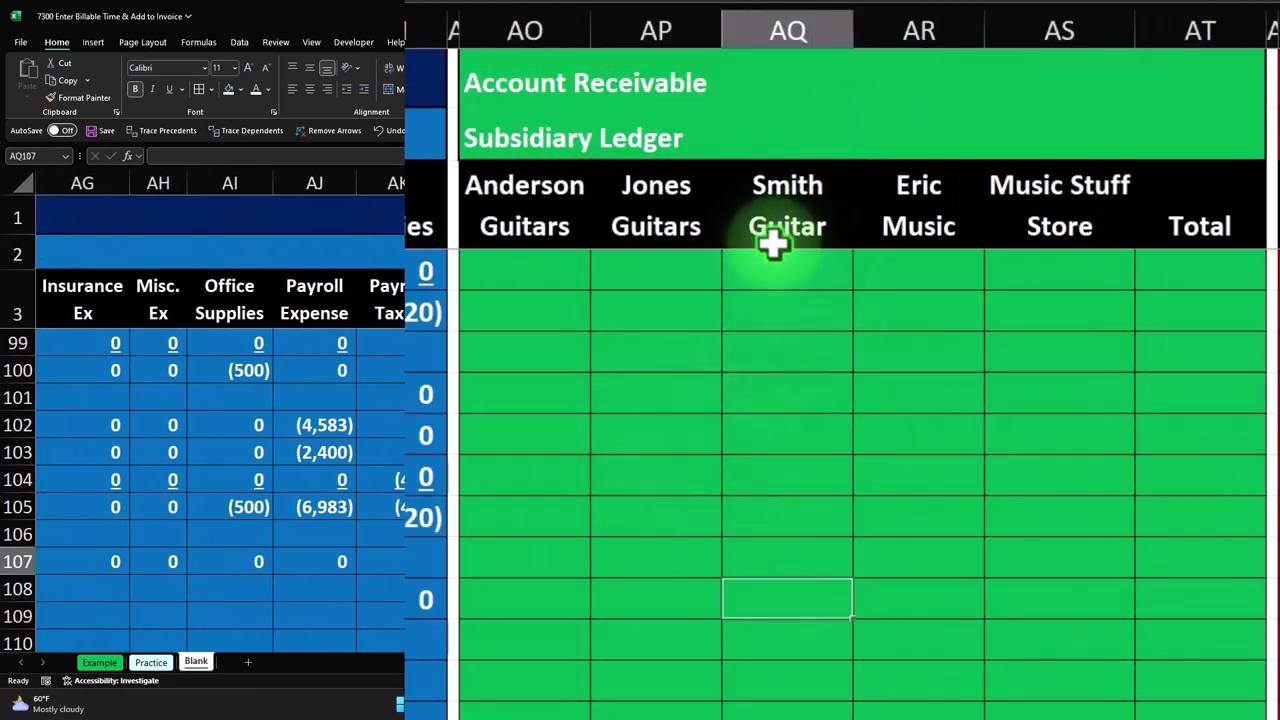
{"action": "key", "text": "Left"}
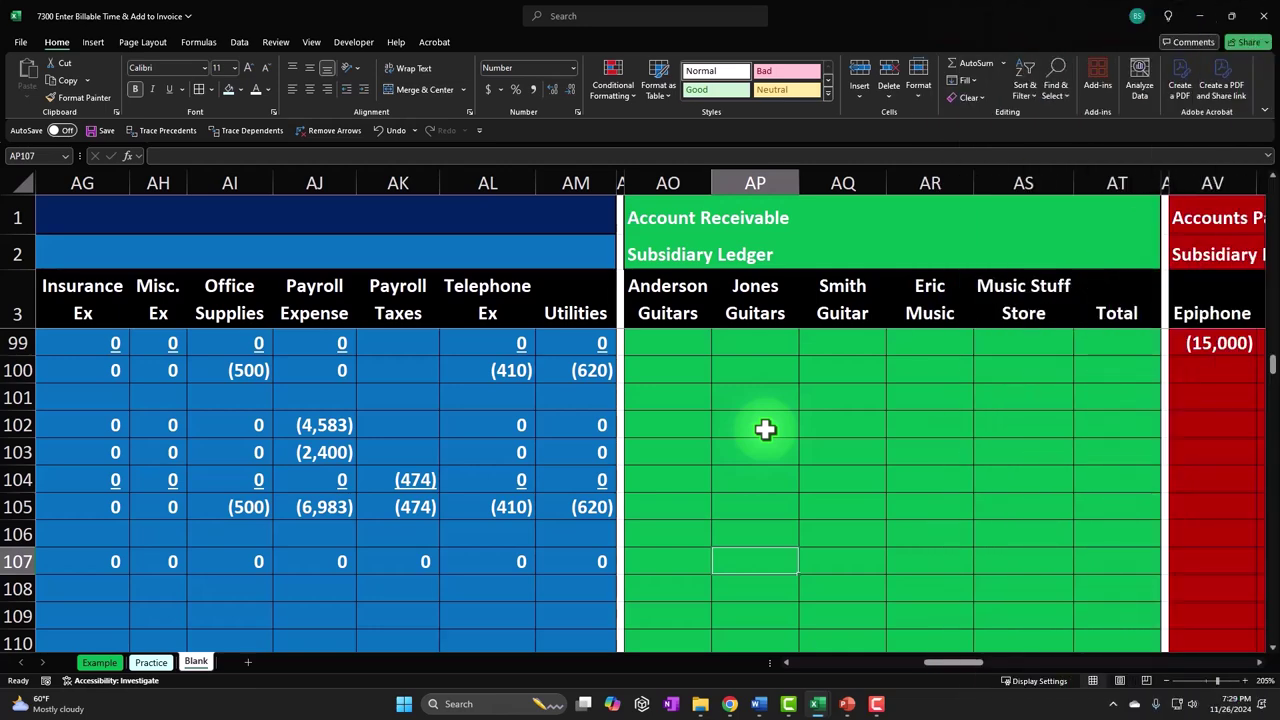
{"action": "type", "text": "="}
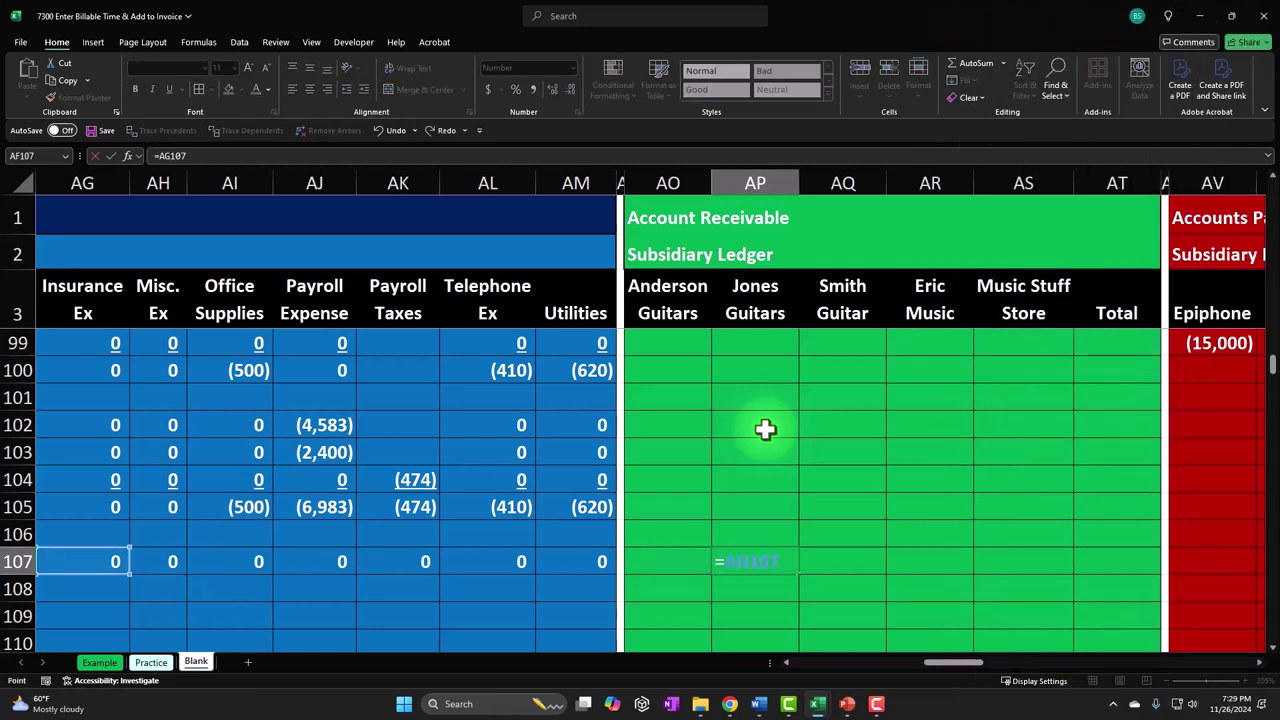
{"action": "key", "text": "Left"}
{"action": "key", "text": "Left"}
{"action": "key", "text": "Left"}
{"action": "key", "text": "Left"}
{"action": "key", "text": "Left"}
{"action": "key", "text": "Left"}
{"action": "key", "text": "Left"}
{"action": "key", "text": "Left"}
{"action": "key", "text": "Left"}
{"action": "key", "text": "Left"}
{"action": "key", "text": "Left"}
{"action": "key", "text": "Left"}
{"action": "key", "text": "Left"}
{"action": "key", "text": "Left"}
{"action": "key", "text": "Left"}
{"action": "key", "text": "Left"}
{"action": "key", "text": "Left"}
{"action": "key", "text": "Left"}
{"action": "key", "text": "Left"}
{"action": "key", "text": "Left"}
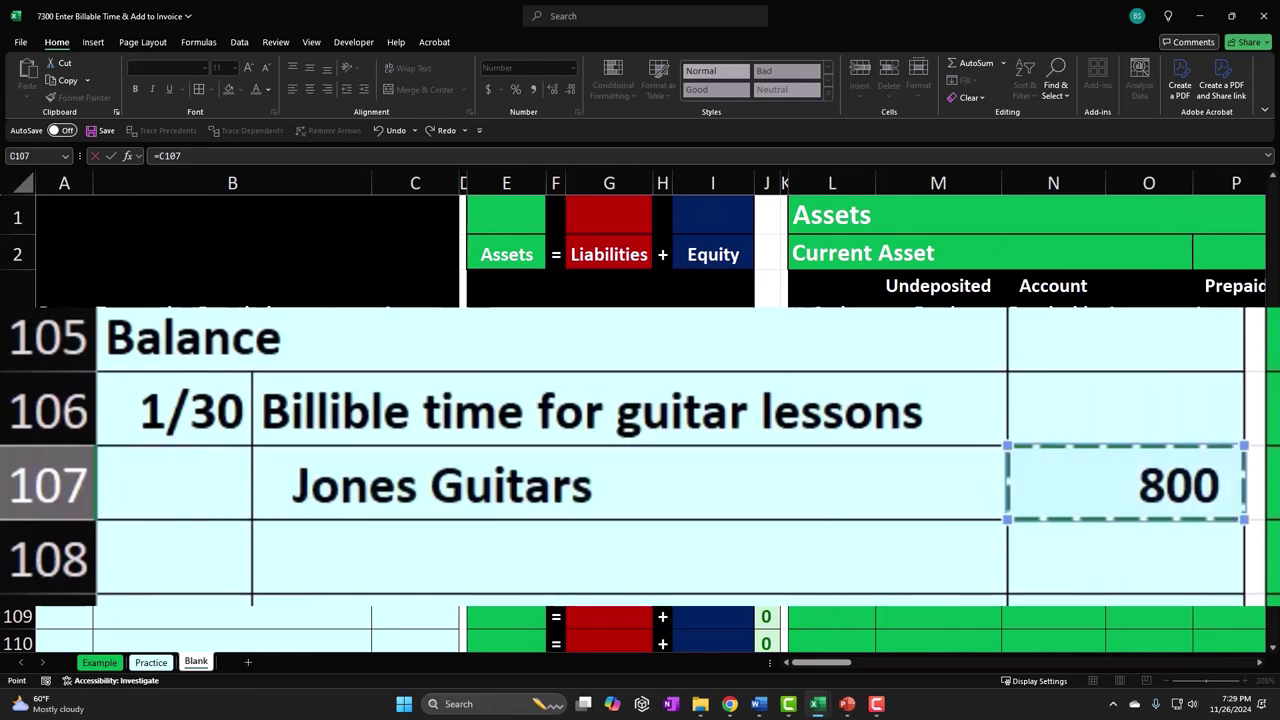
{"action": "key", "text": "Return"}
{"action": "key", "text": "Right"}
{"action": "key", "text": "Right"}
{"action": "key", "text": "Right"}
{"action": "key", "text": "Right"}
{"action": "key", "text": "Right"}
{"action": "key", "text": "Right"}
{"action": "key", "text": "Right"}
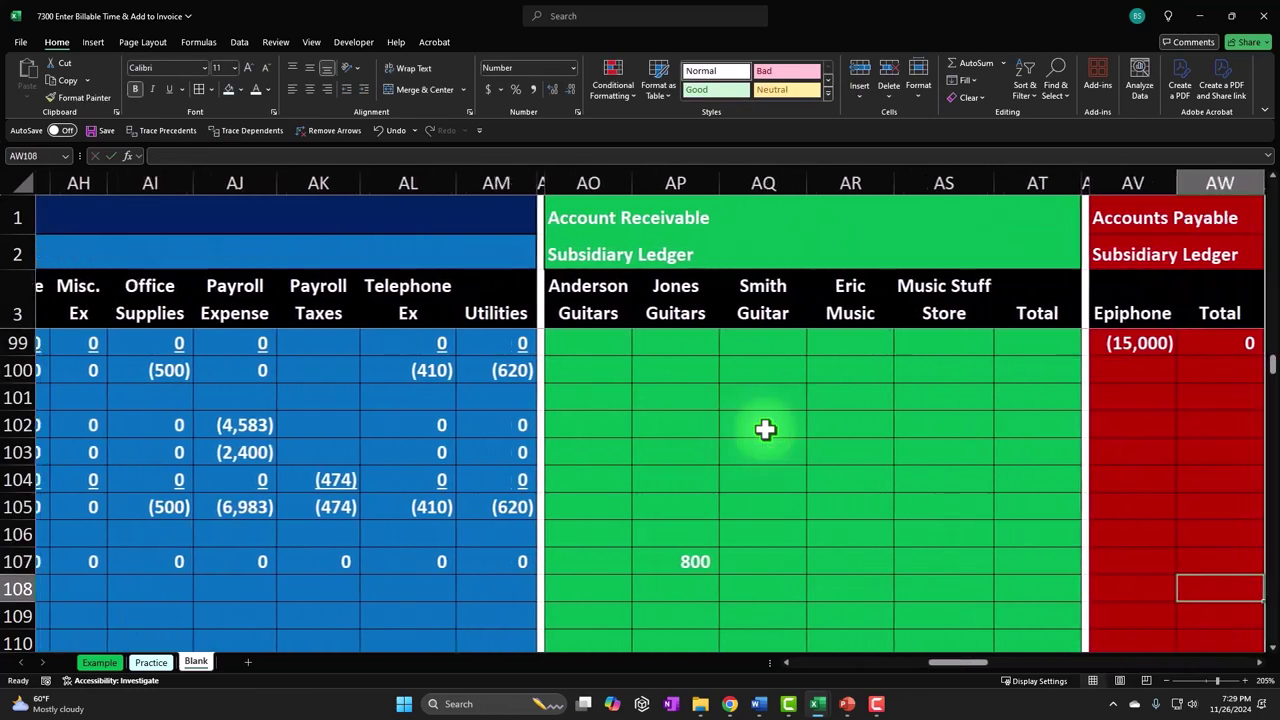
Copy the ledger running-total formula down to row 107, giving 13,557.
{"action": "scroll", "coordinate": [1005, 551], "scroll_direction": "up", "scroll_amount": 5}
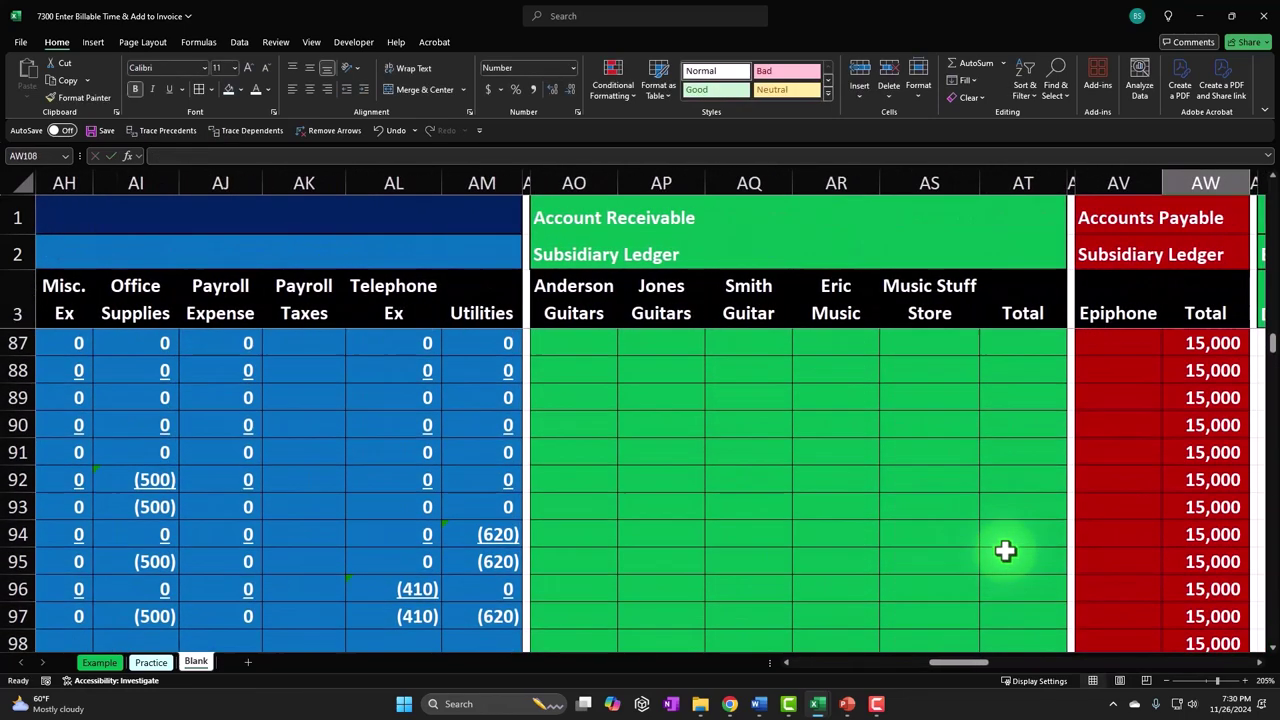
{"action": "left_click", "coordinate": [1055, 398]}
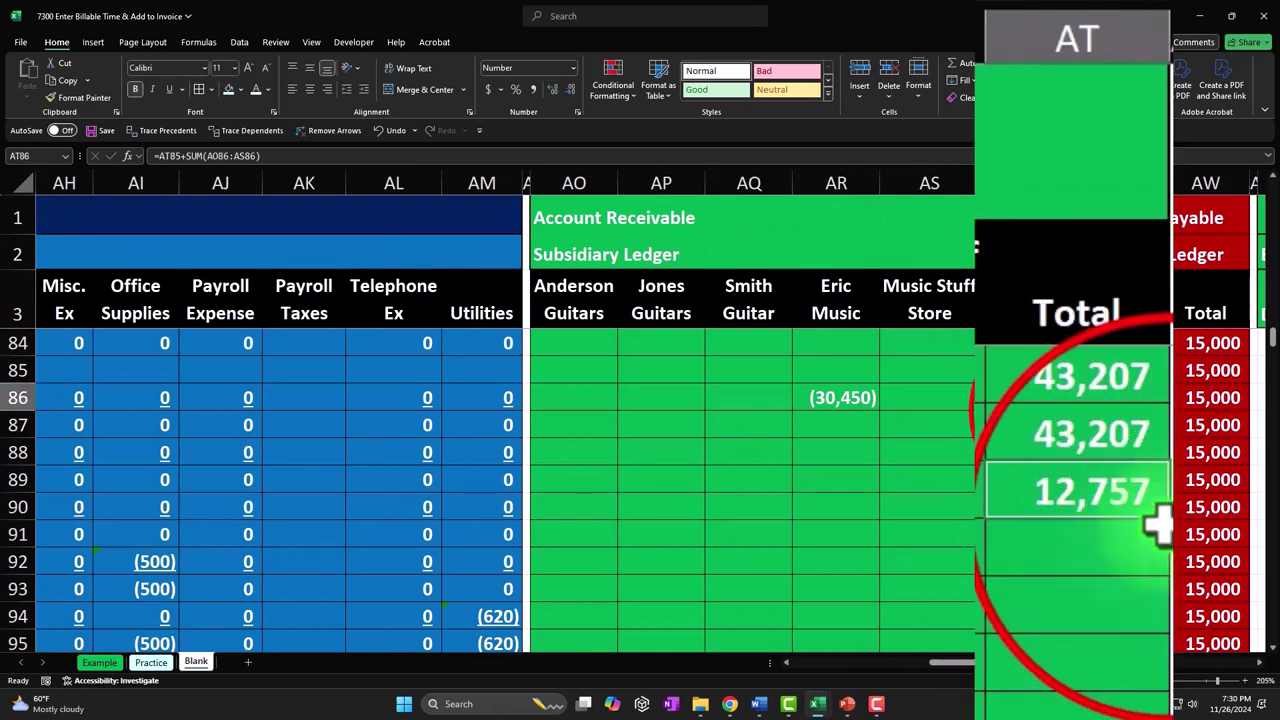
{"action": "scroll", "coordinate": [1055, 398], "scroll_direction": "down", "scroll_amount": 5}
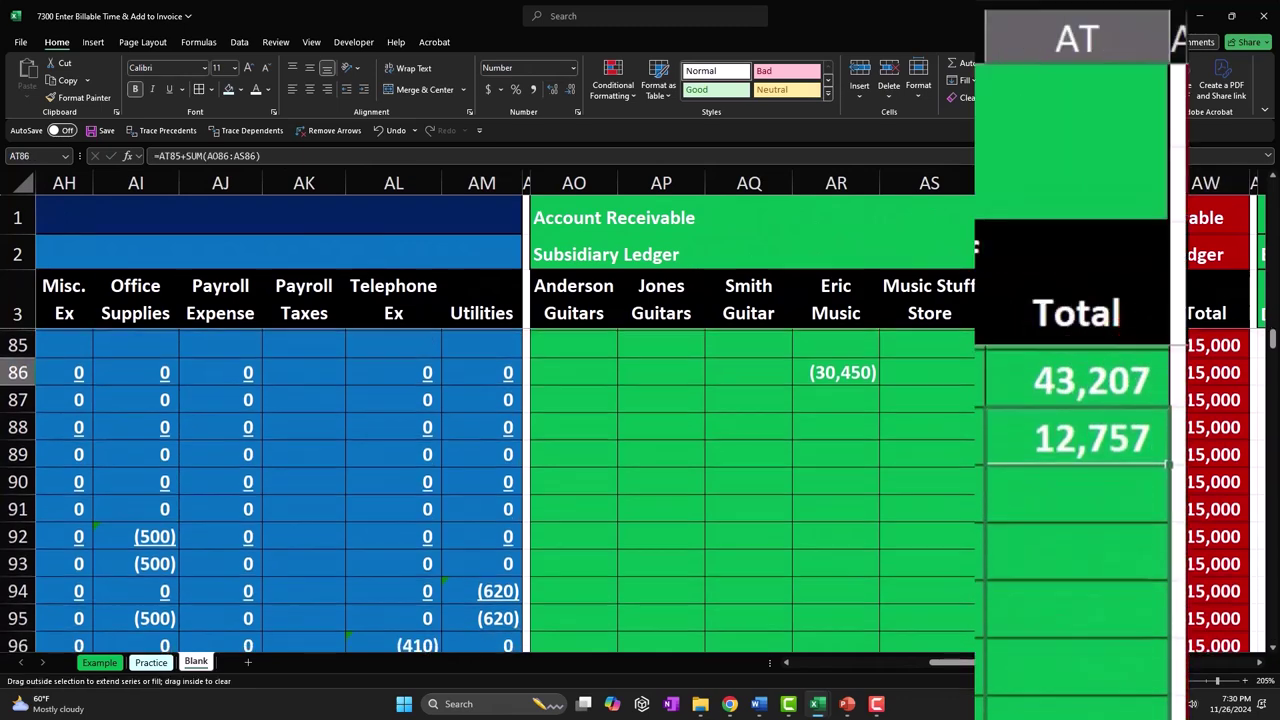
{"action": "scroll", "coordinate": [1055, 450], "scroll_direction": "down", "scroll_amount": 2}
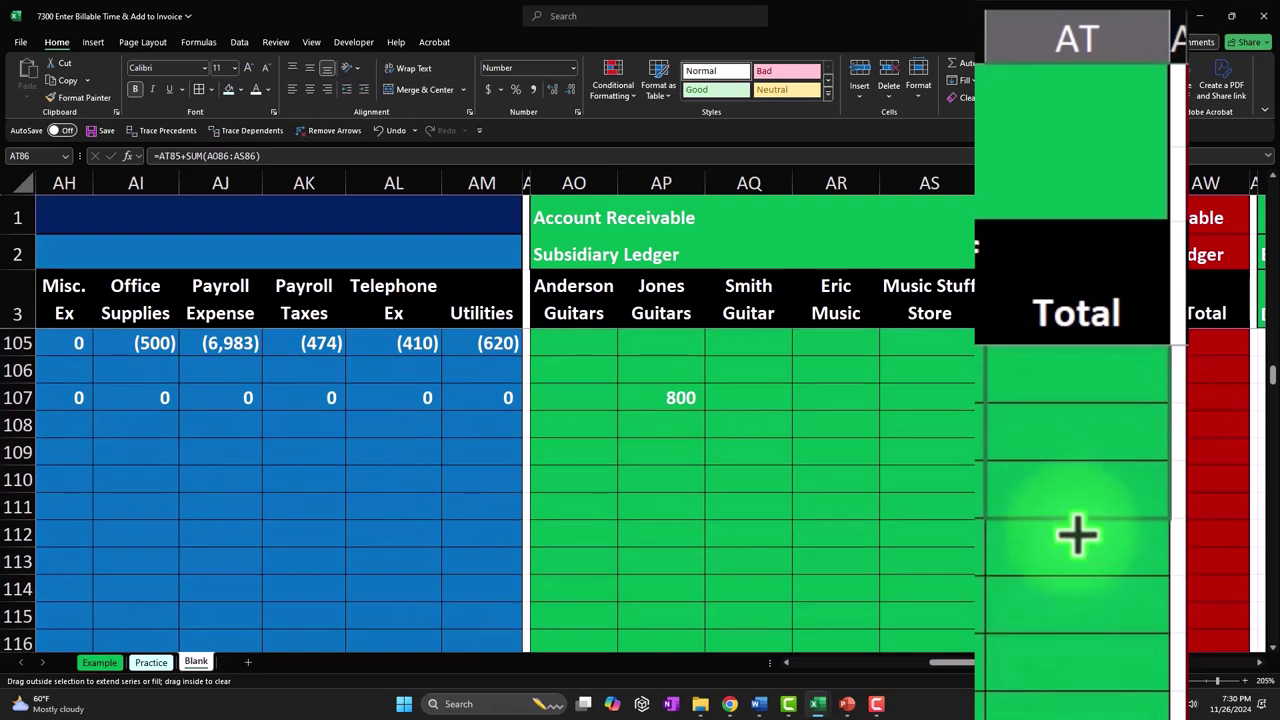
{"action": "left_click_drag", "start_coordinate": [1075, 497], "coordinate": [1060, 490]}
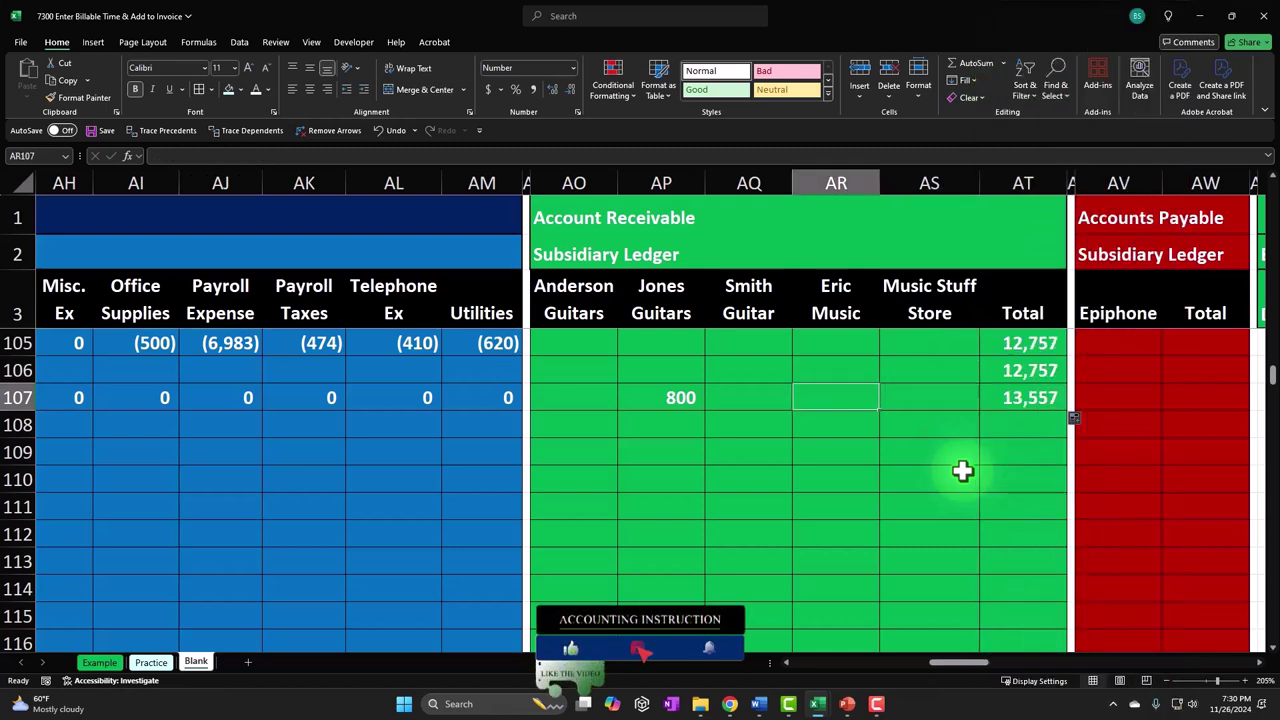
Select N105:N107 to confirm Account Receivable also totals 13,557.
{"action": "key", "text": "ctrl+Left"}
{"action": "key", "text": "ctrl+Left"}
{"action": "key", "text": "ctrl+Left"}
{"action": "key", "text": "ctrl+Left"}
{"action": "key", "text": "ctrl+Left"}
{"action": "key", "text": "ctrl+Left"}
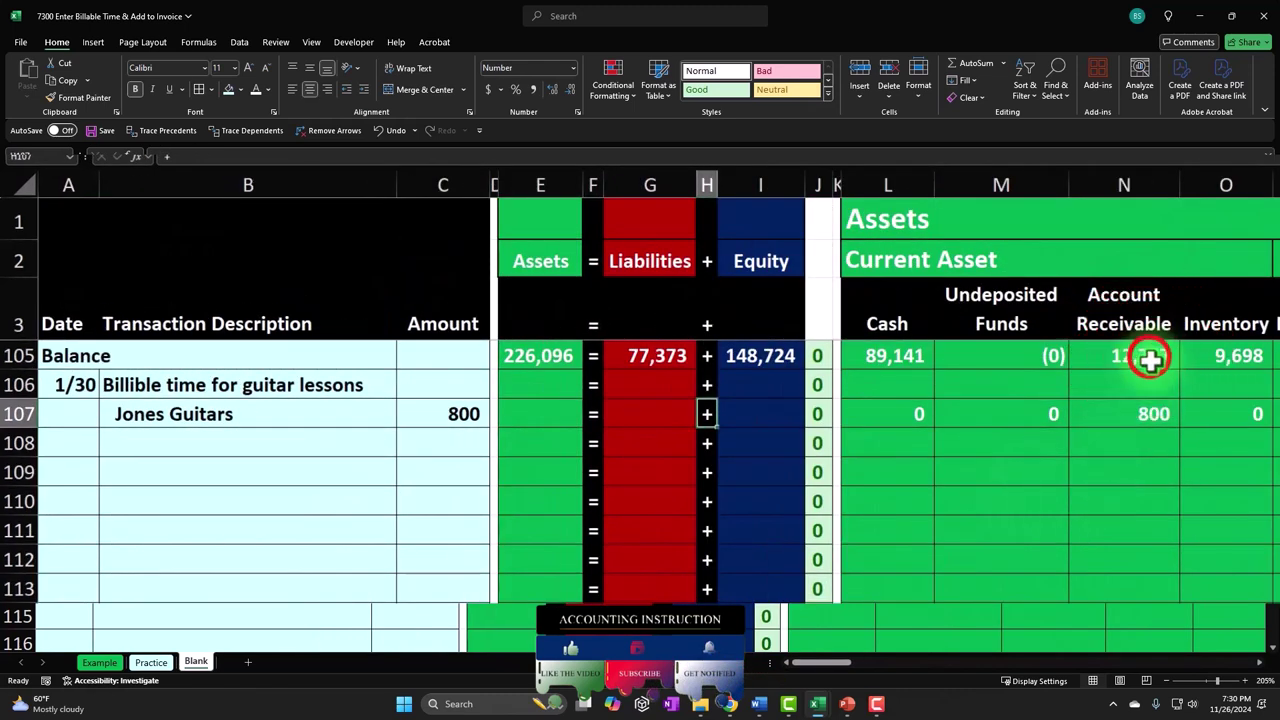
{"action": "left_click_drag", "start_coordinate": [1148, 357], "coordinate": [1144, 410]}
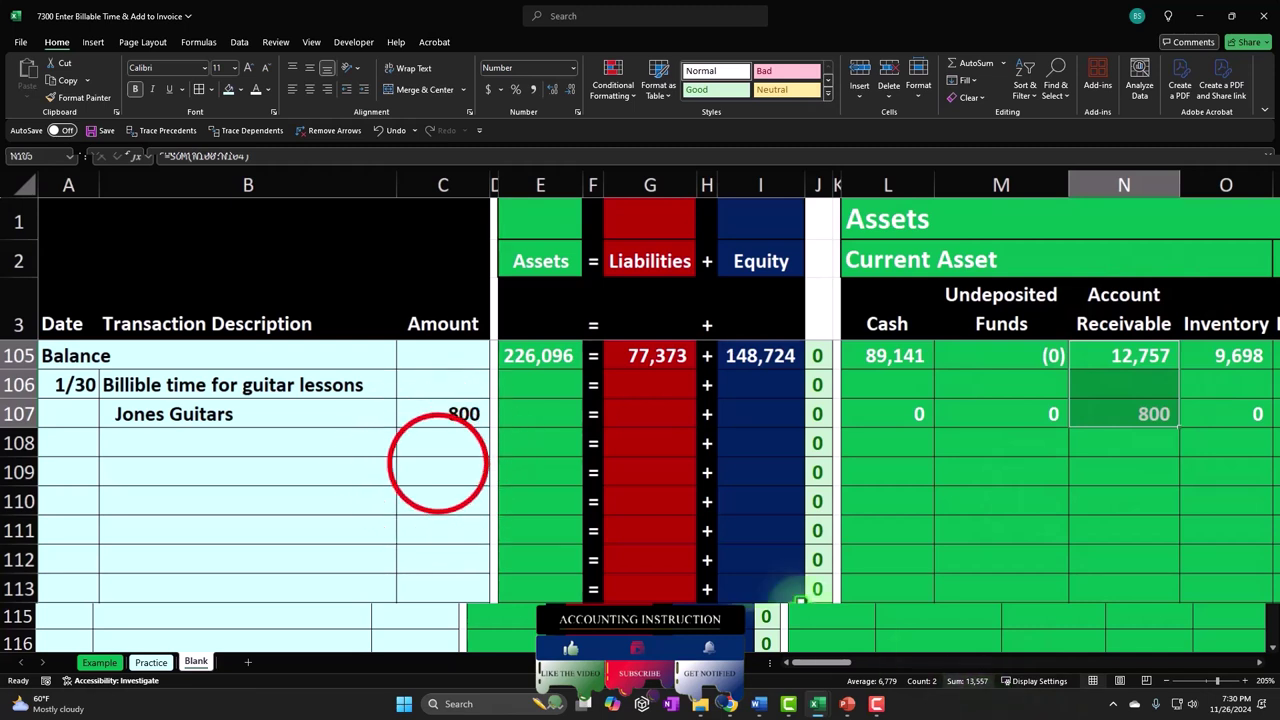
{"action": "left_click", "coordinate": [437, 462]}
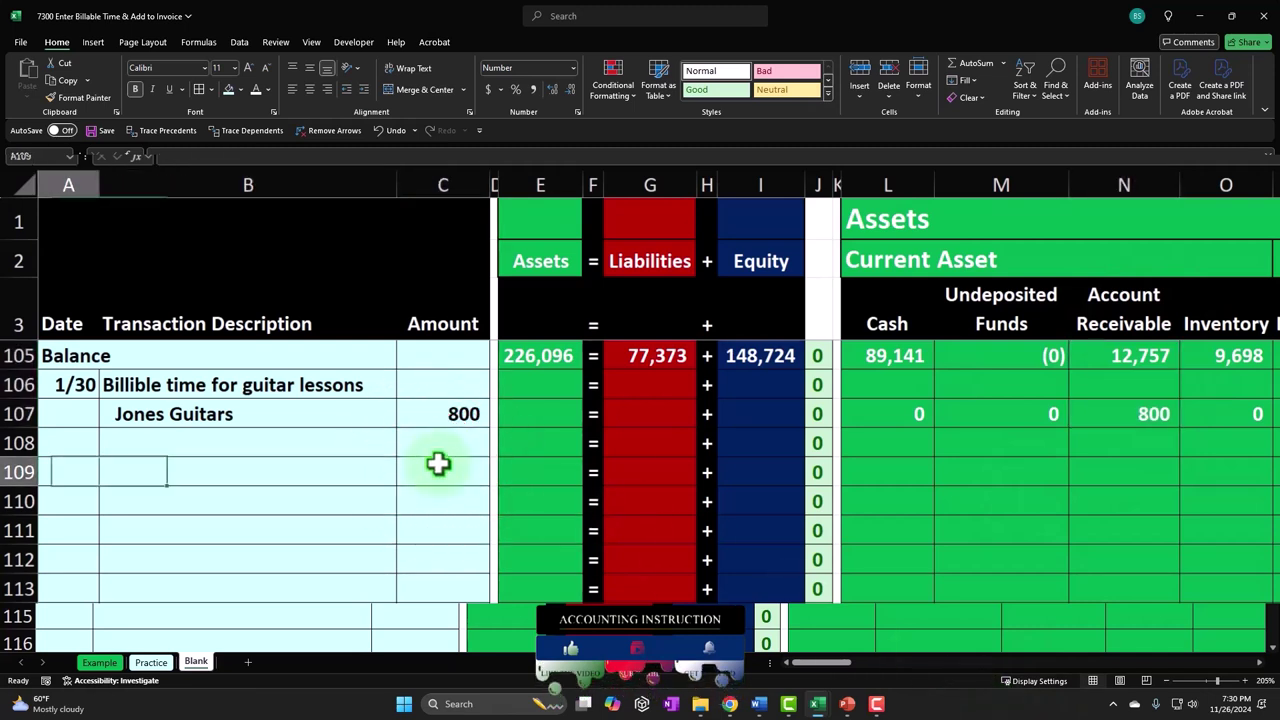
Enter a formula in A108 referencing the label above to start the Balance row.
{"action": "key", "text": "Up"}
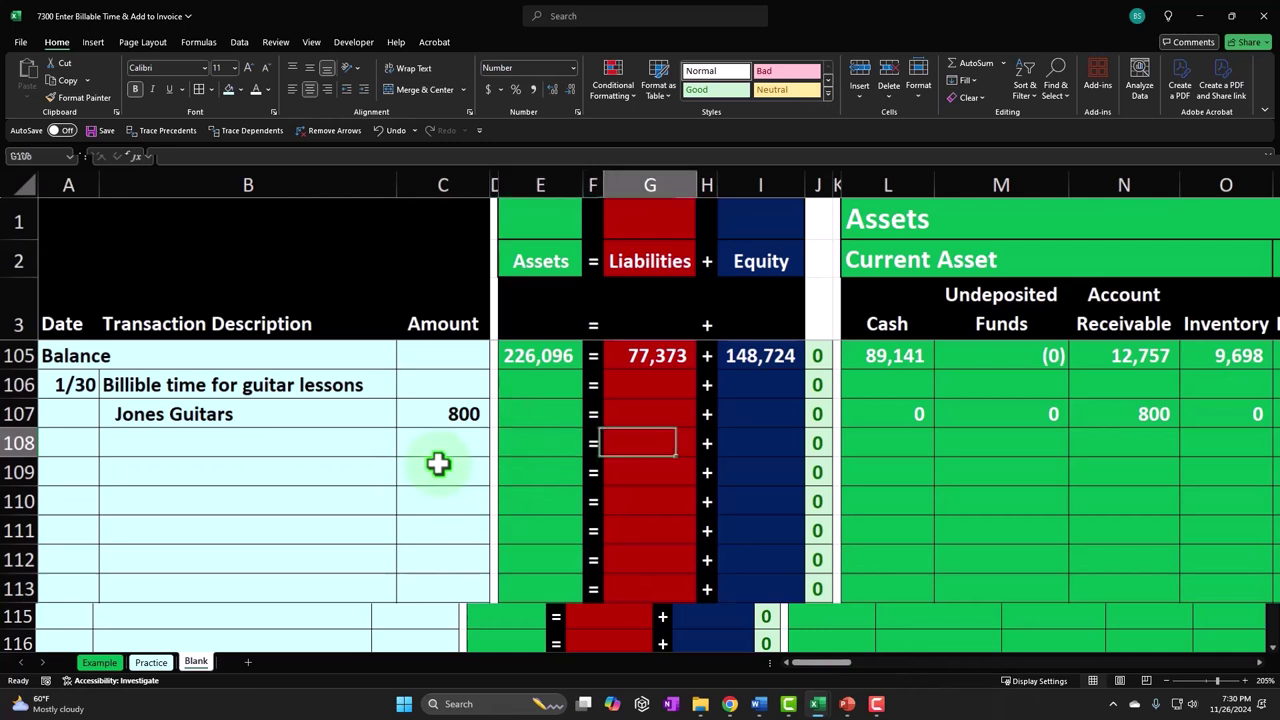
{"action": "key", "text": "Left"}
{"action": "key", "text": "Left"}
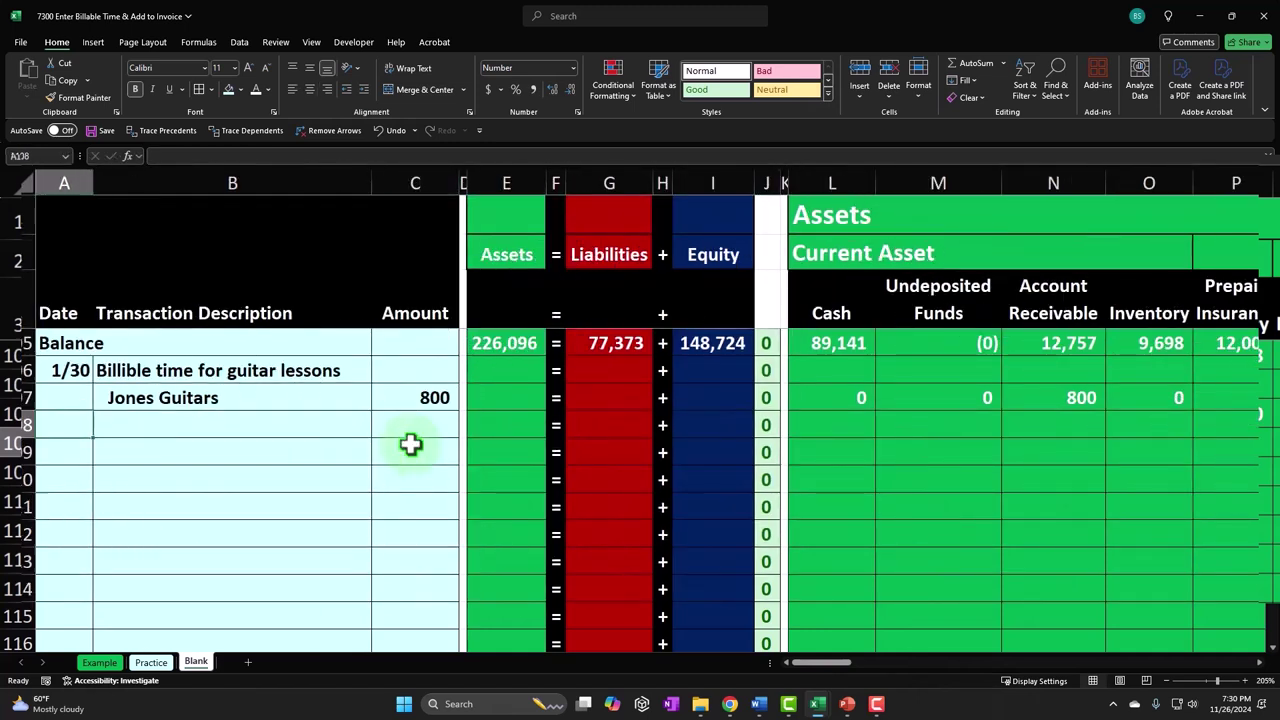
{"action": "type", "text": "="}
{"action": "key", "text": "Up"}
{"action": "key", "text": "Up"}
{"action": "key", "text": "Up"}
{"action": "key", "text": "Return"}
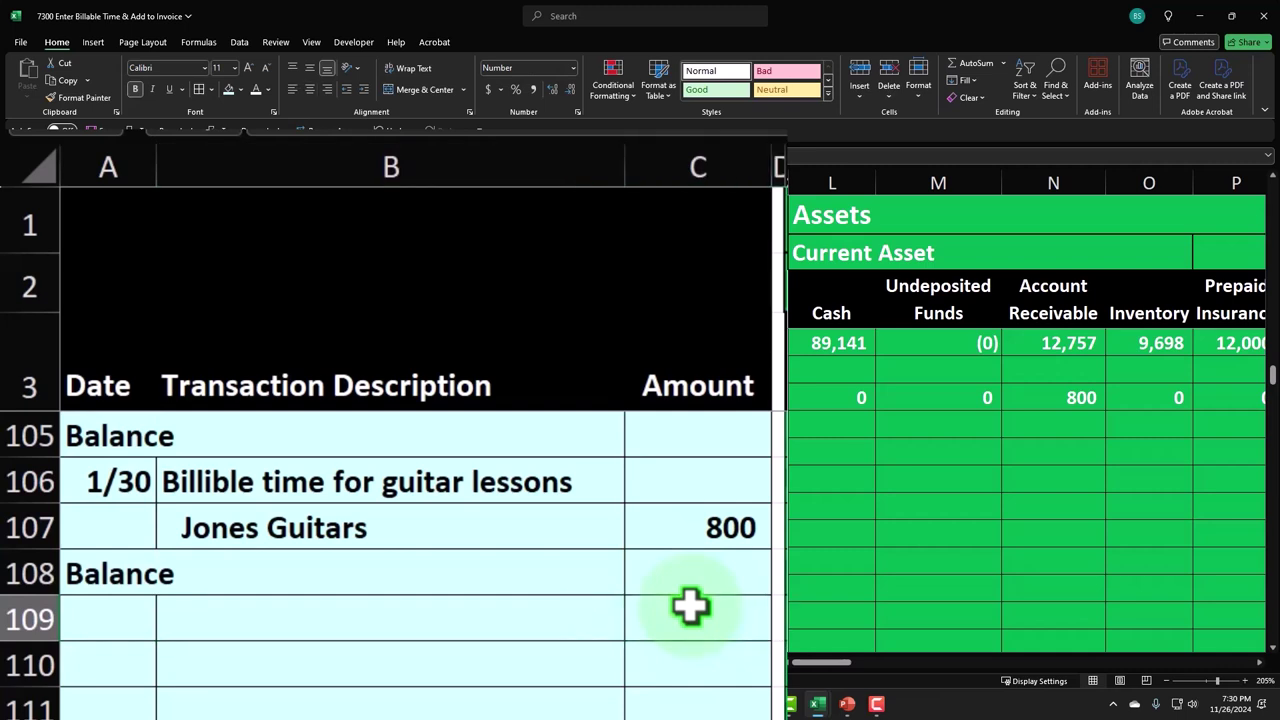
Fill the row 105 Assets, Liabilities and Equity totals down to row 107, showing 800 = 0 + 800.
{"action": "left_click", "coordinate": [700, 450]}
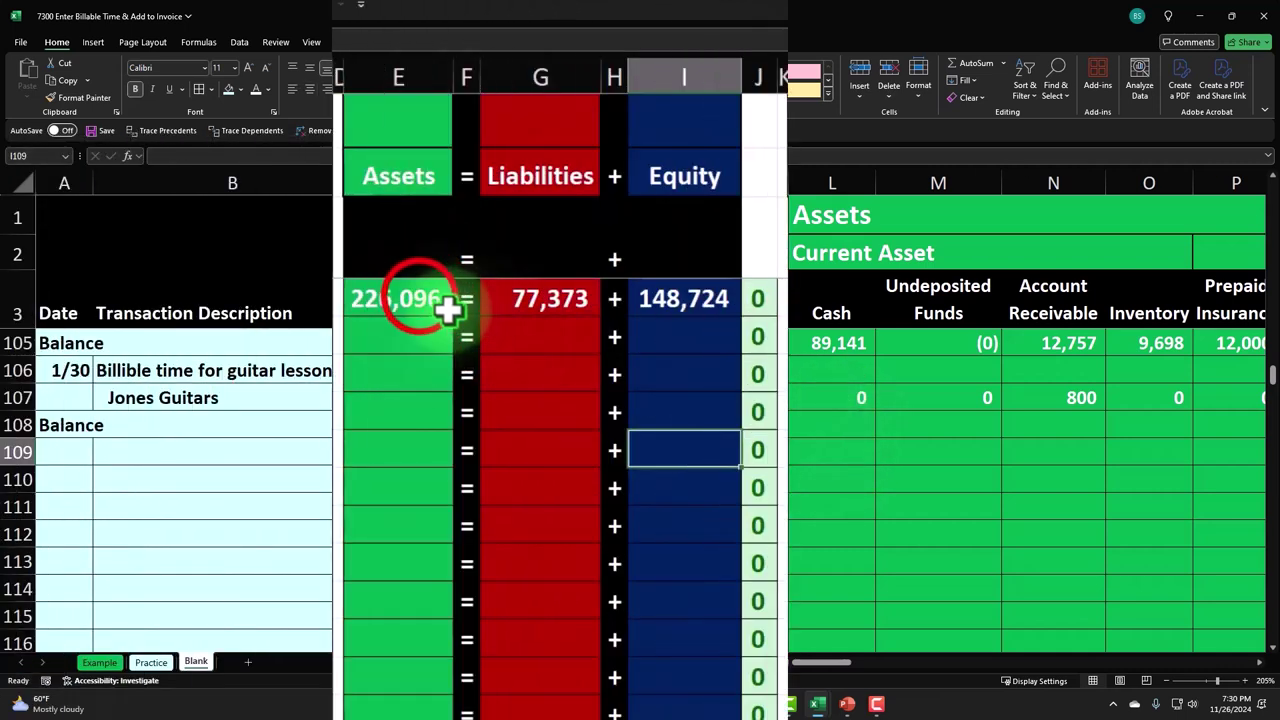
{"action": "left_click", "coordinate": [447, 310]}
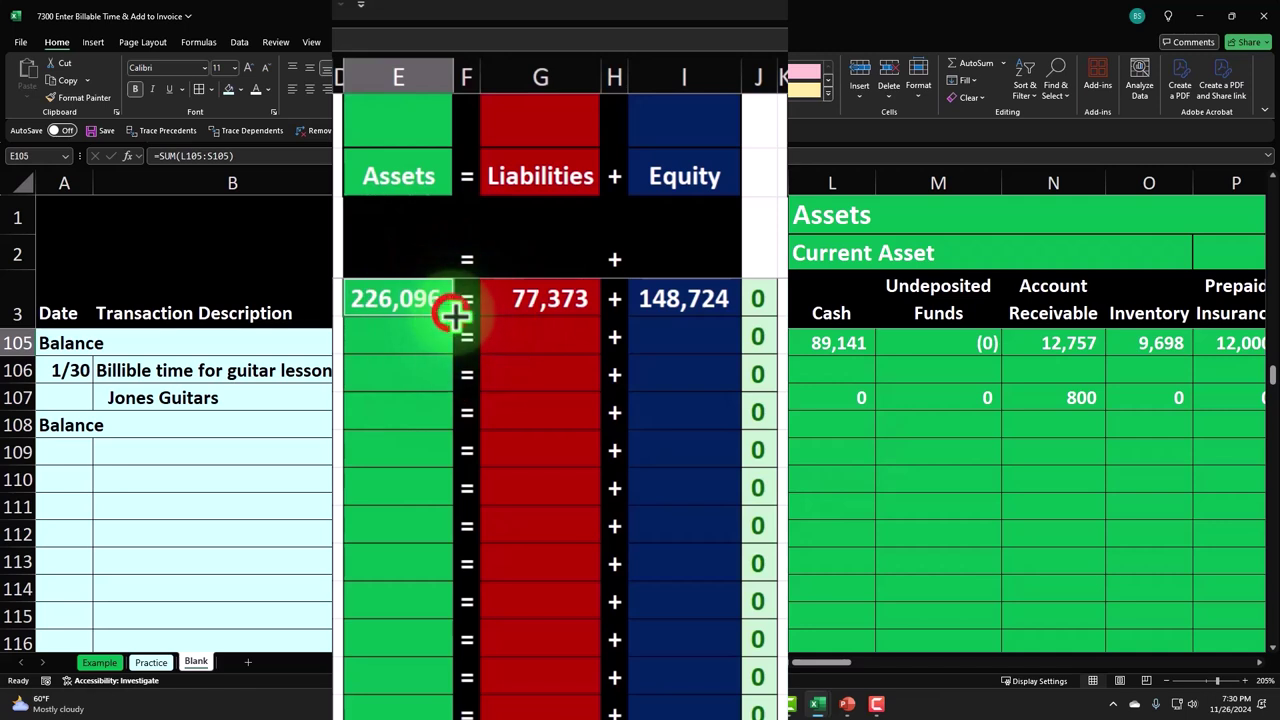
{"action": "left_click_drag", "start_coordinate": [455, 316], "coordinate": [443, 385]}
{"action": "left_click", "coordinate": [571, 312]}
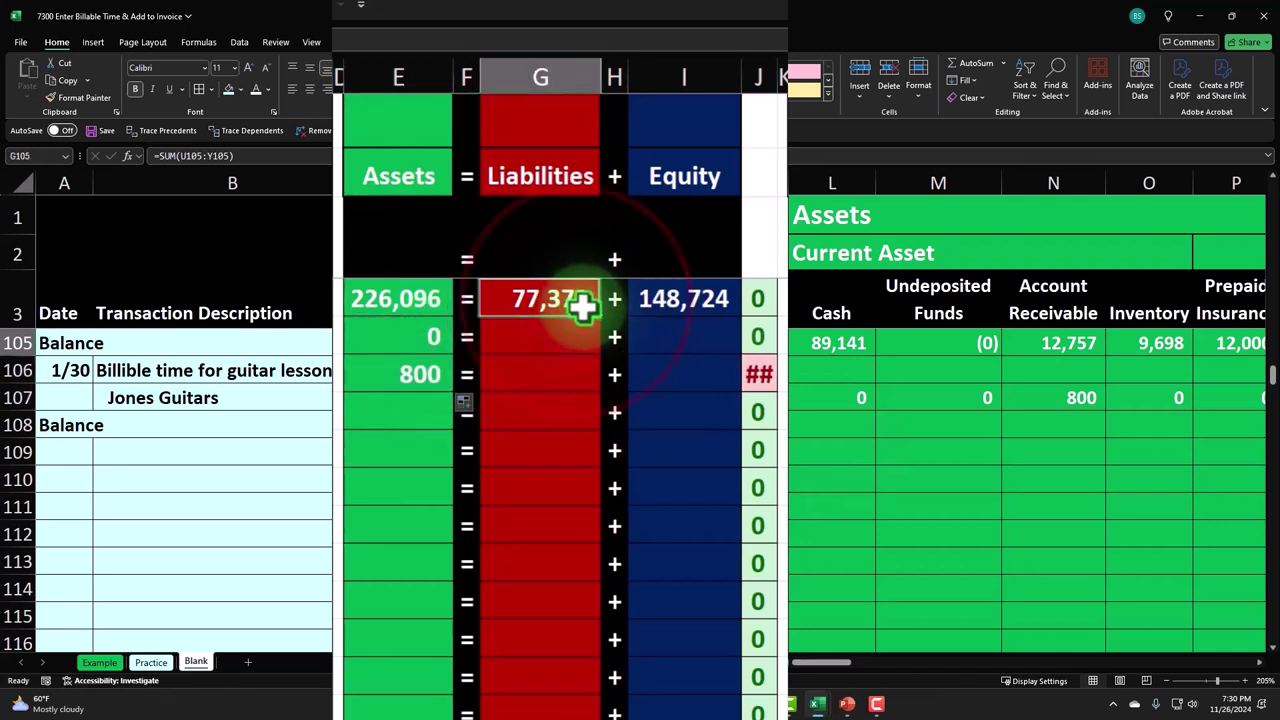
{"action": "left_click_drag", "start_coordinate": [604, 318], "coordinate": [604, 368]}
{"action": "left_click", "coordinate": [666, 310]}
{"action": "left_click_drag", "start_coordinate": [741, 317], "coordinate": [749, 394]}
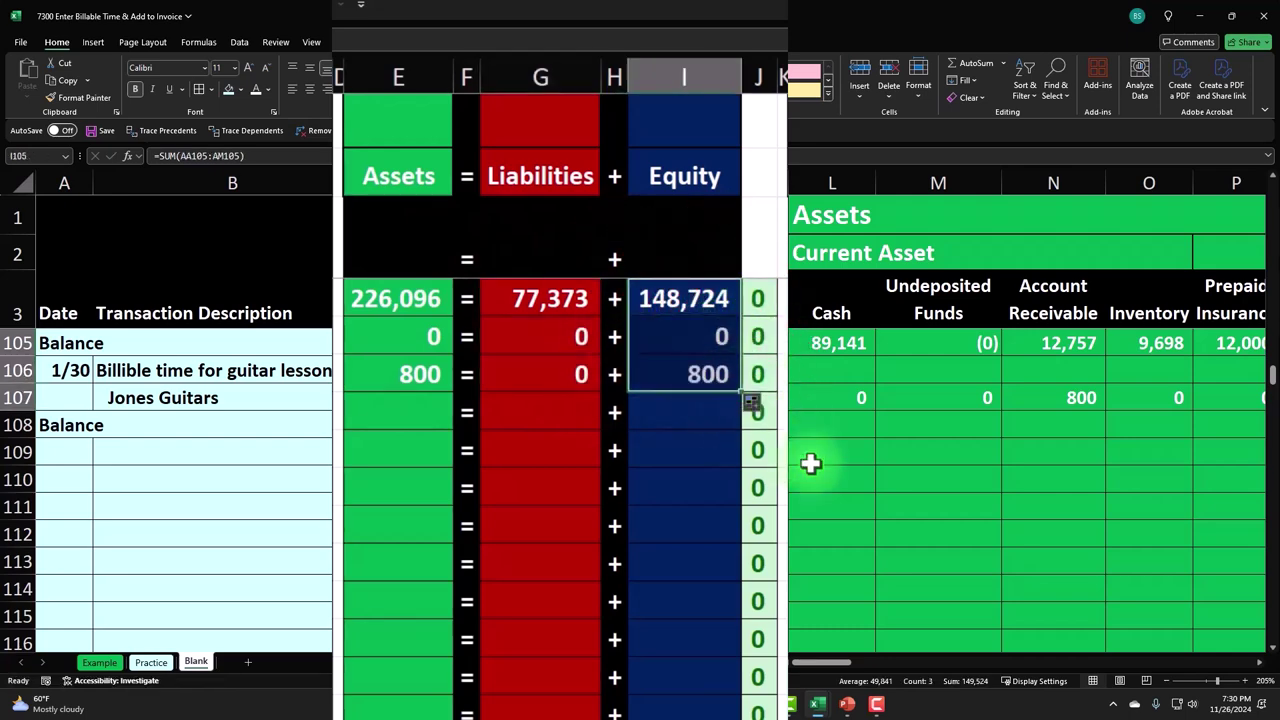
{"action": "left_click_drag", "start_coordinate": [830, 393], "coordinate": [794, 389]}
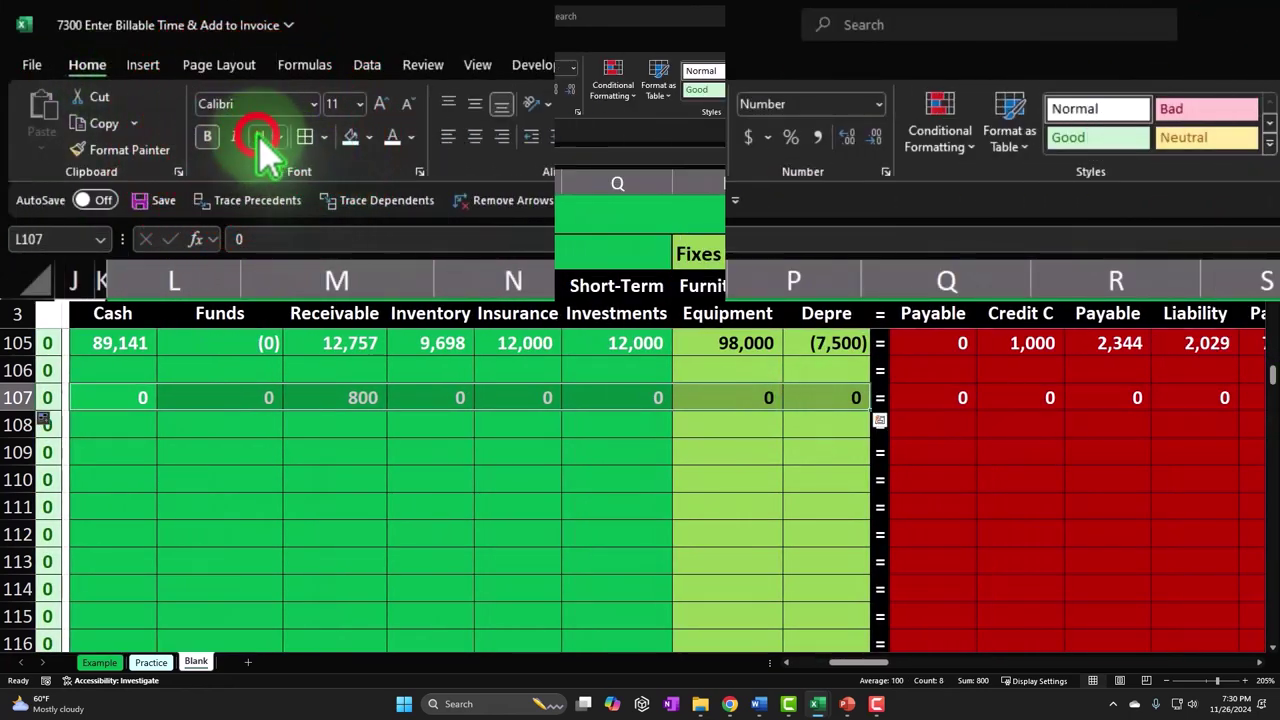
Underline row 107's amounts across the account columns, then return to L108.
{"action": "left_click_drag", "start_coordinate": [951, 400], "coordinate": [751, 390]}
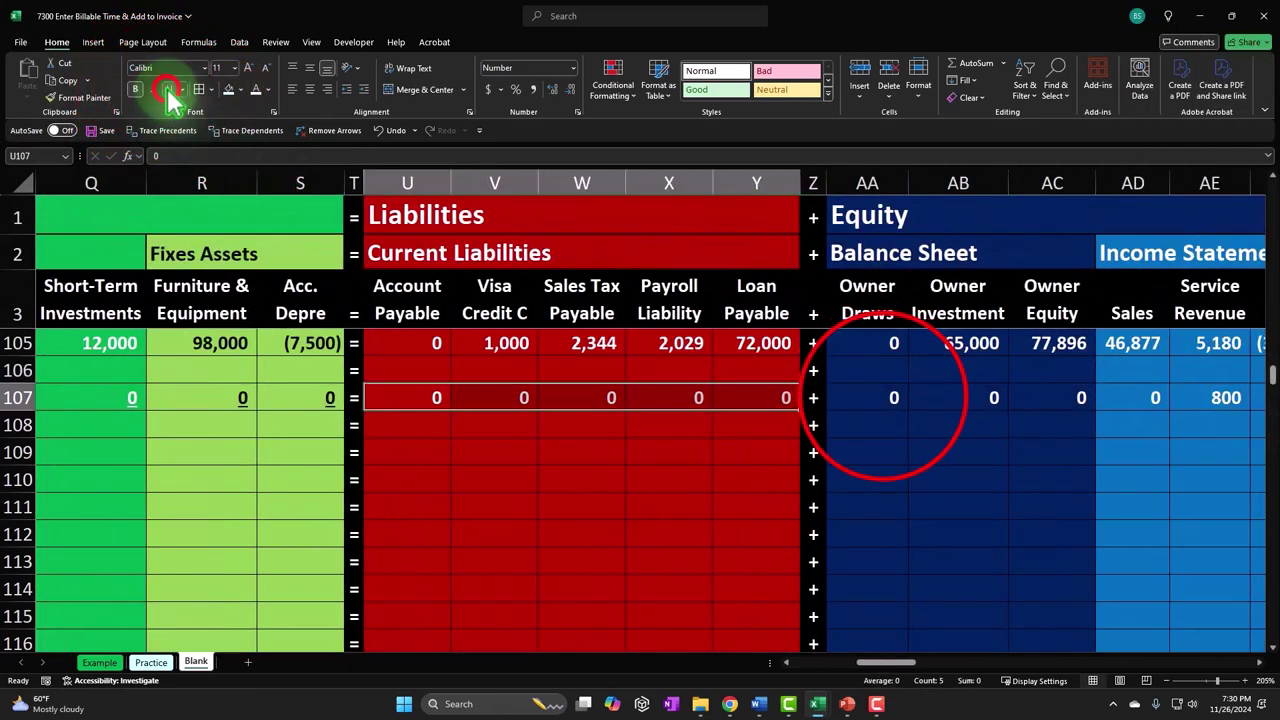
{"action": "left_click_drag", "start_coordinate": [877, 398], "coordinate": [1017, 398]}
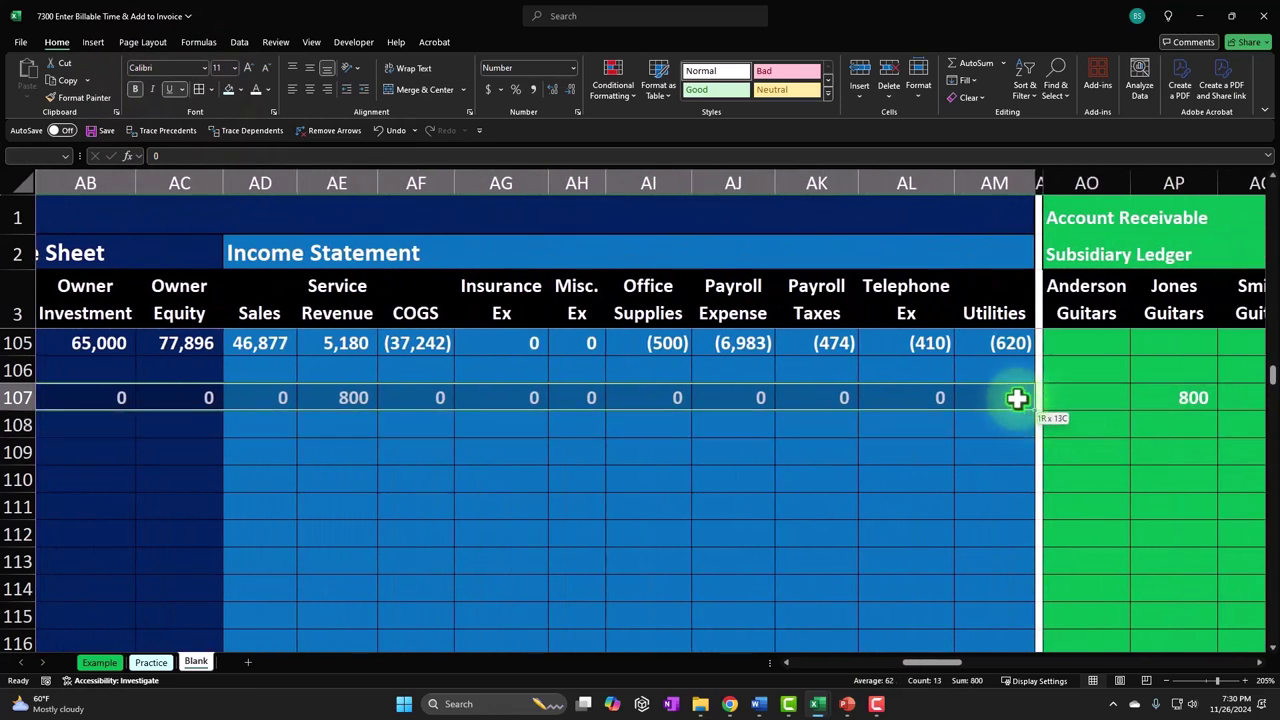
{"action": "left_click", "coordinate": [168, 89]}
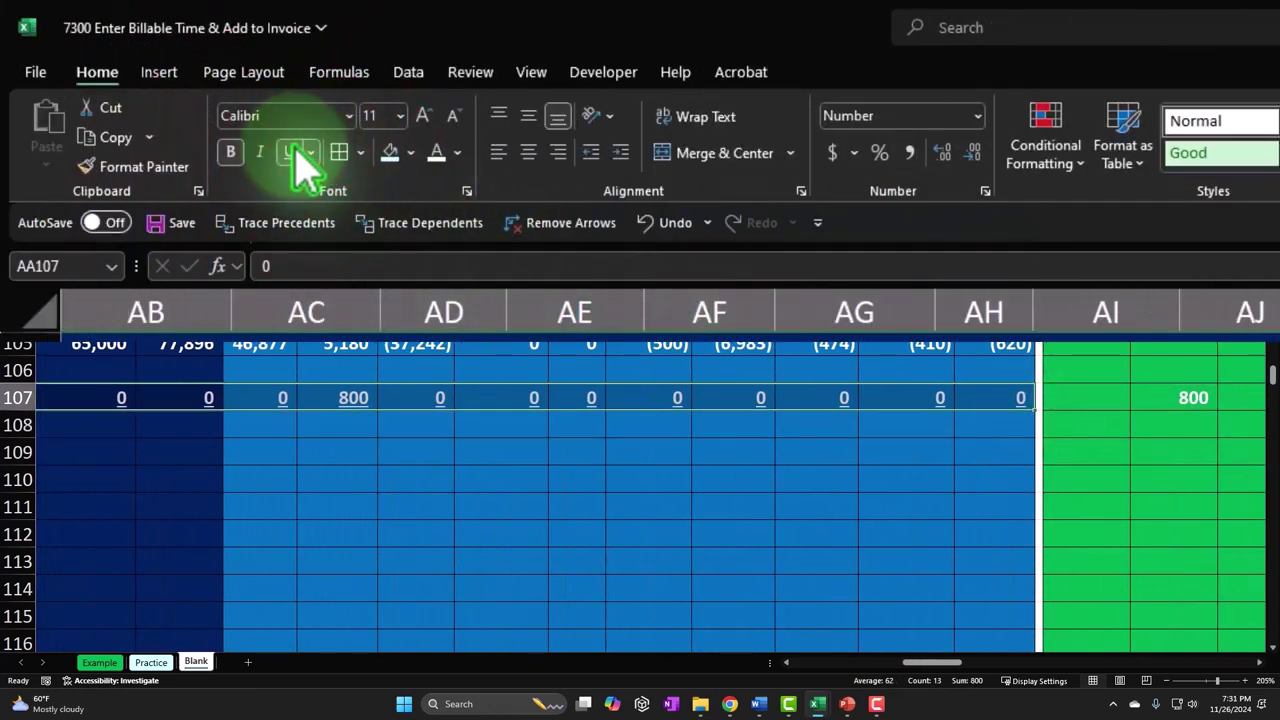
{"action": "key", "text": "Left"}
{"action": "key", "text": "Left"}
{"action": "key", "text": "Left"}
{"action": "key", "text": "Left"}
{"action": "key", "text": "Left"}
{"action": "key", "text": "Left"}
{"action": "key", "text": "Left"}
{"action": "key", "text": "Left"}
{"action": "key", "text": "Left"}
{"action": "key", "text": "Left"}
{"action": "key", "text": "Left"}
{"action": "key", "text": "Left"}
{"action": "key", "text": "Left"}
{"action": "key", "text": "Left"}
{"action": "key", "text": "Left"}
{"action": "key", "text": "Left"}
{"action": "key", "text": "Left"}
{"action": "key", "text": "Left"}
{"action": "key", "text": "Left"}
{"action": "key", "text": "Left"}
{"action": "key", "text": "Down"}
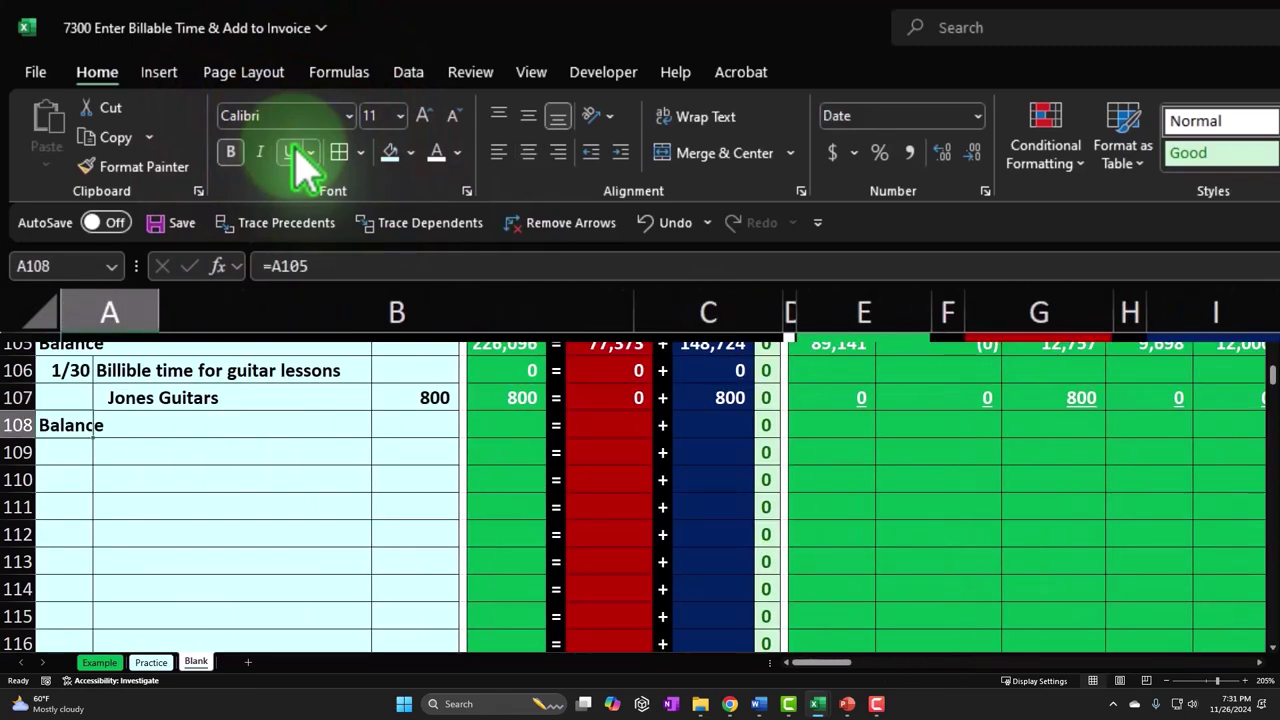
{"action": "key", "text": "Right"}
{"action": "key", "text": "Right"}
{"action": "key", "text": "Right"}
{"action": "key", "text": "Right"}
{"action": "key", "text": "Right"}
{"action": "key", "text": "Right"}
{"action": "key", "text": "Right"}
{"action": "key", "text": "Right"}
{"action": "key", "text": "Right"}
{"action": "key", "text": "Right"}
{"action": "key", "text": "Right"}
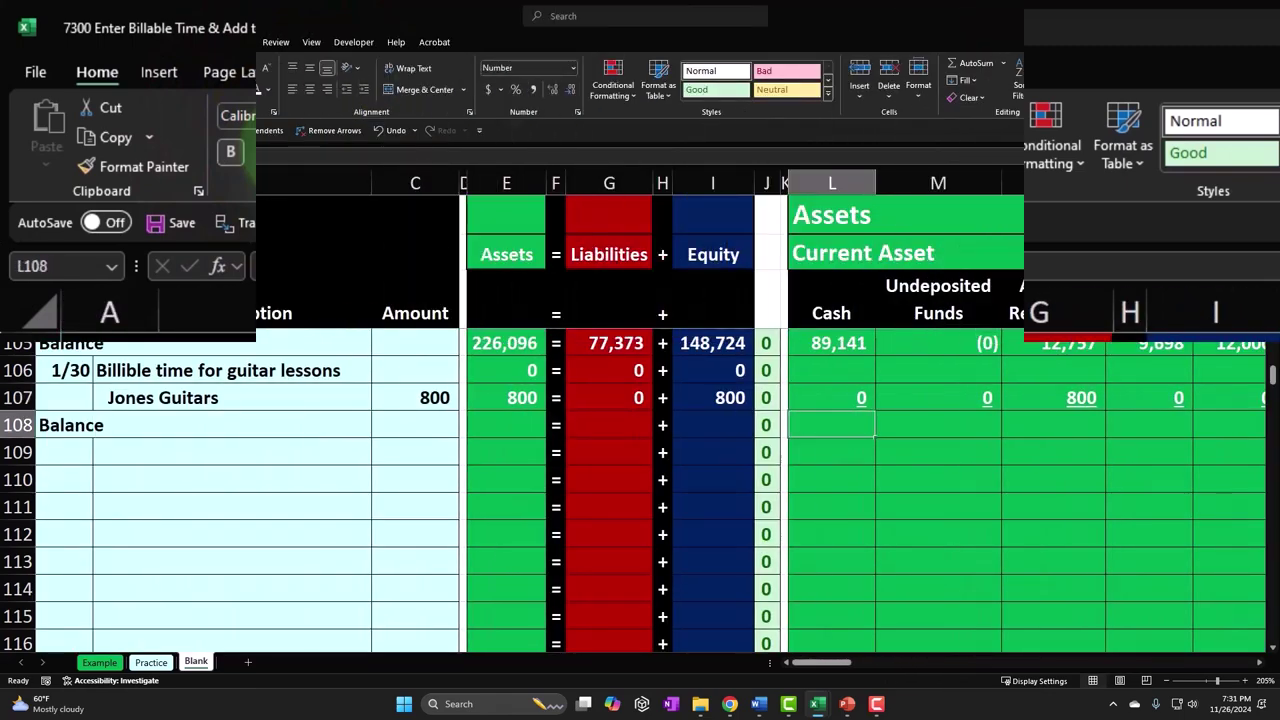
Enter =SUM(L105:L107) as the Cash balance in L108 and copy it.
{"action": "type", "text": "=sum("}
{"action": "key", "text": "Up"}
{"action": "key", "text": "Up"}
{"action": "key", "text": "Up"}
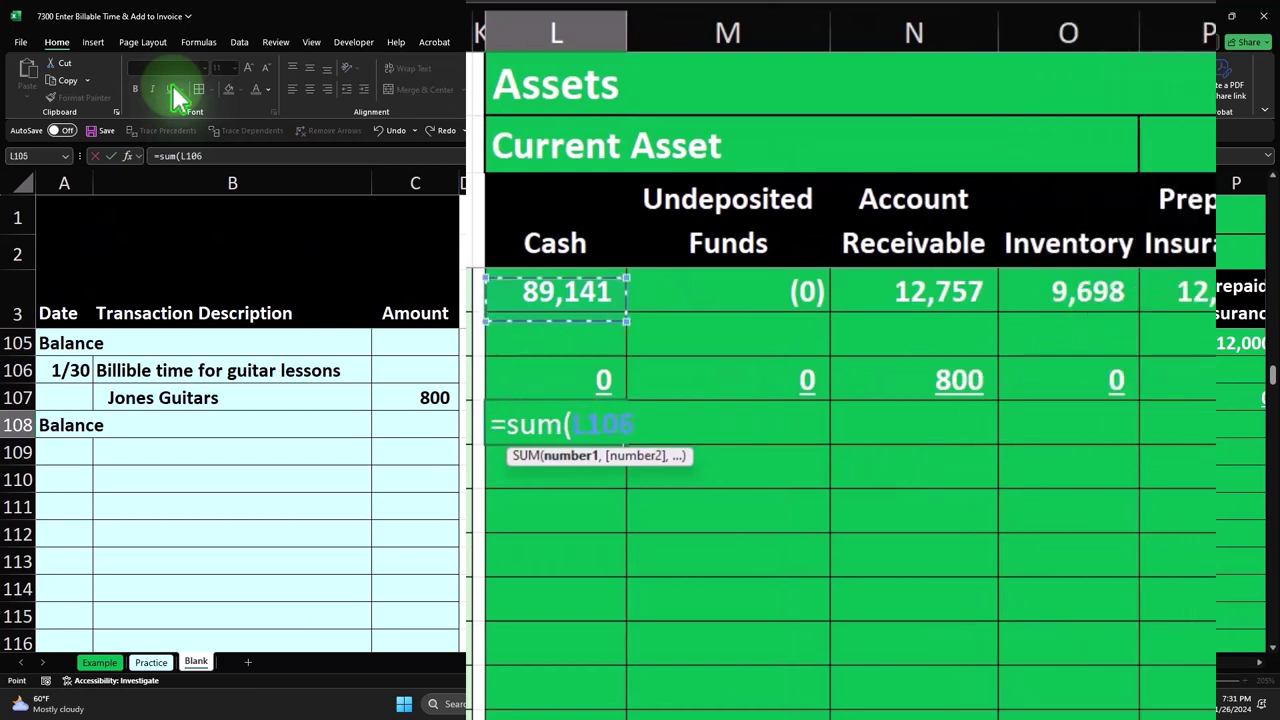
{"action": "key", "text": "Up"}
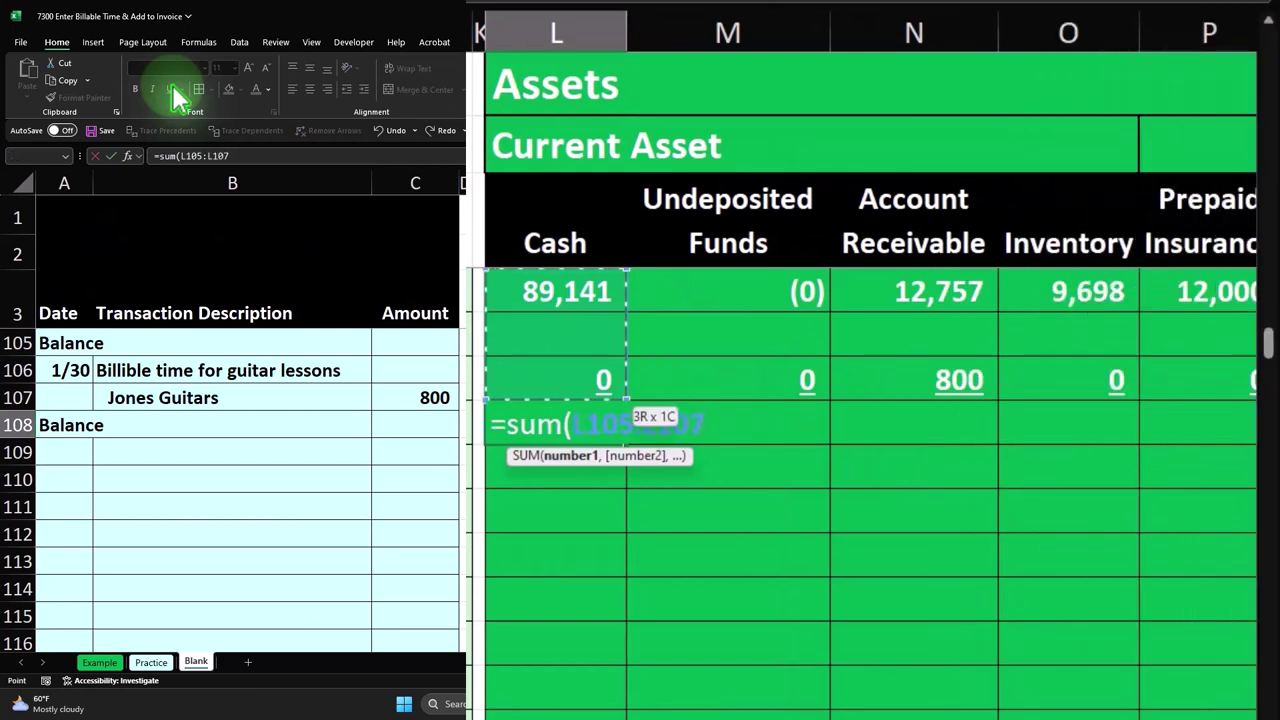
{"action": "key", "text": "Return"}
{"action": "left_click", "coordinate": [552, 418]}
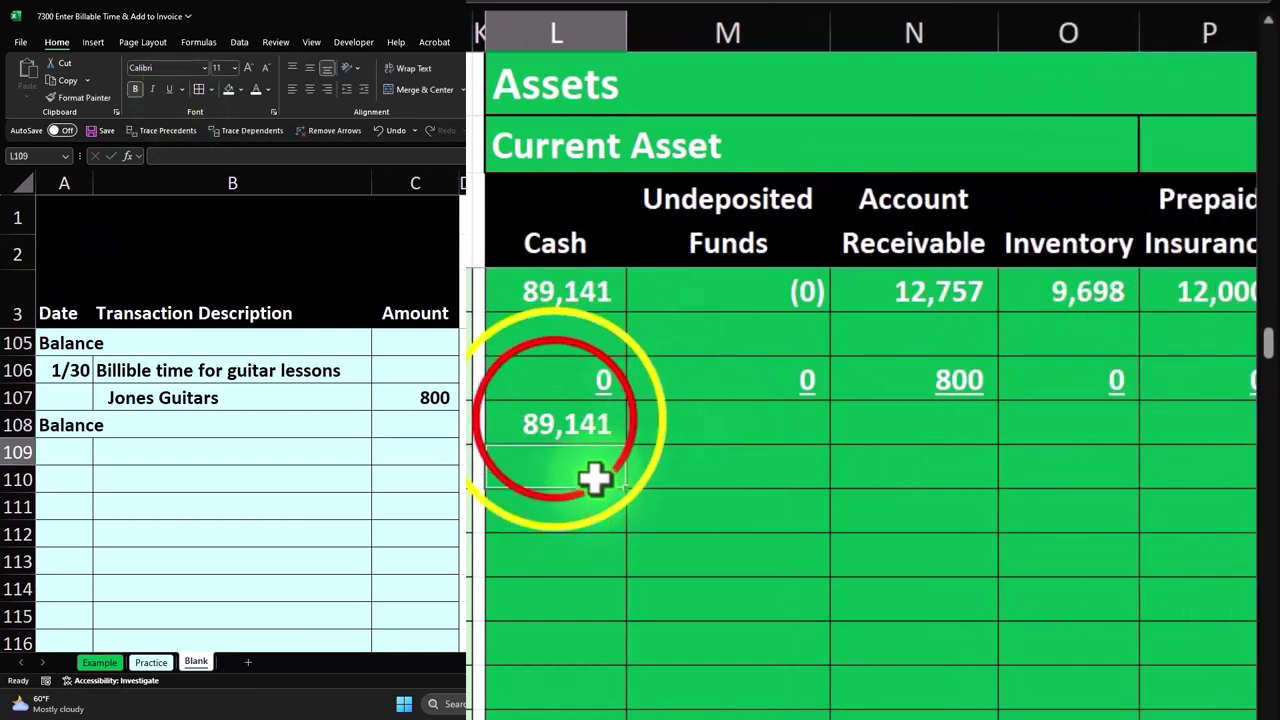
{"action": "right_click", "coordinate": [554, 418]}
{"action": "left_click", "coordinate": [608, 220]}
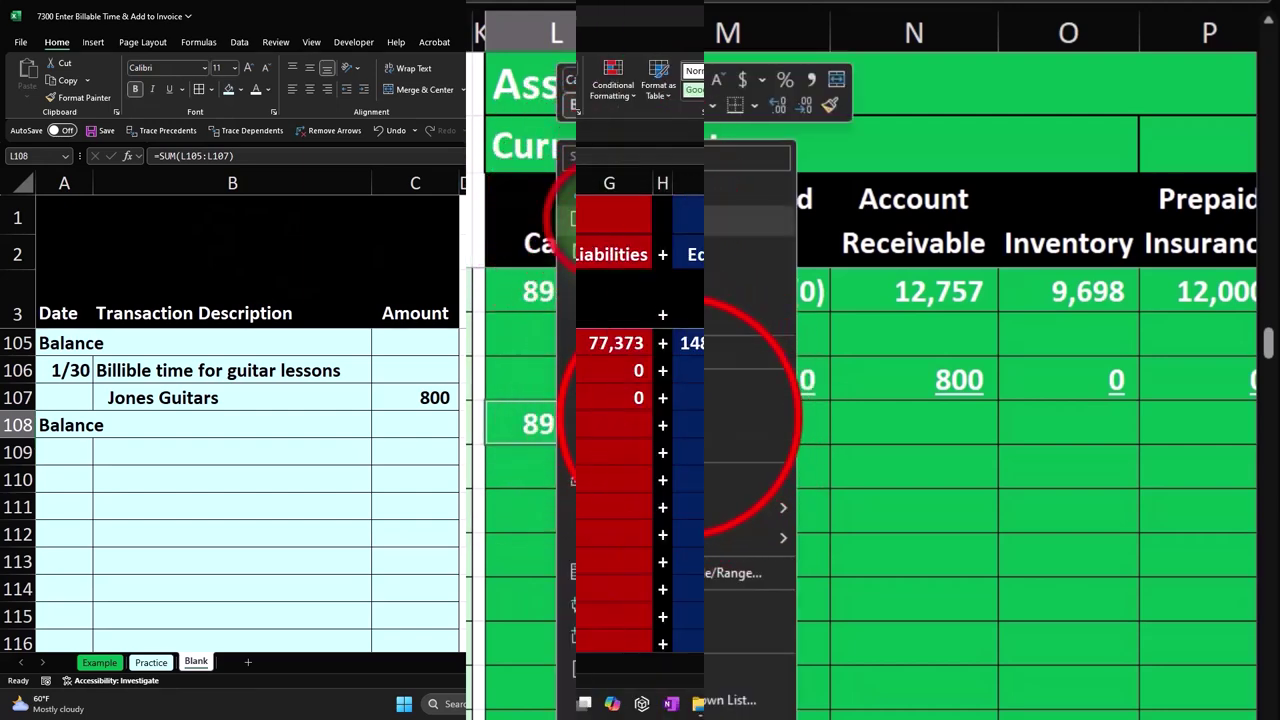
Paste the sum formula across row 108's asset, liability and equity columns.
{"action": "left_click_drag", "start_coordinate": [905, 418], "coordinate": [489, 426]}
{"action": "right_click", "coordinate": [489, 426]}
{"action": "left_click", "coordinate": [460, 257]}
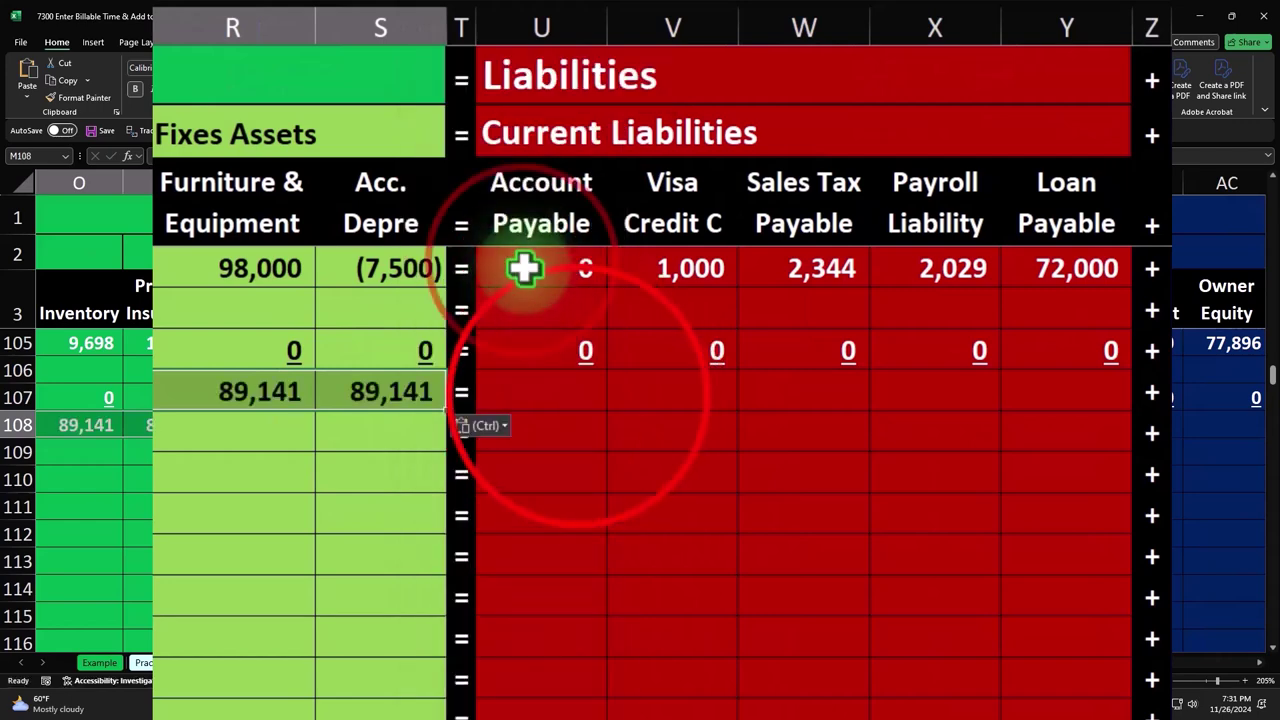
{"action": "left_click_drag", "start_coordinate": [584, 395], "coordinate": [1020, 391]}
{"action": "right_click", "coordinate": [1020, 396]}
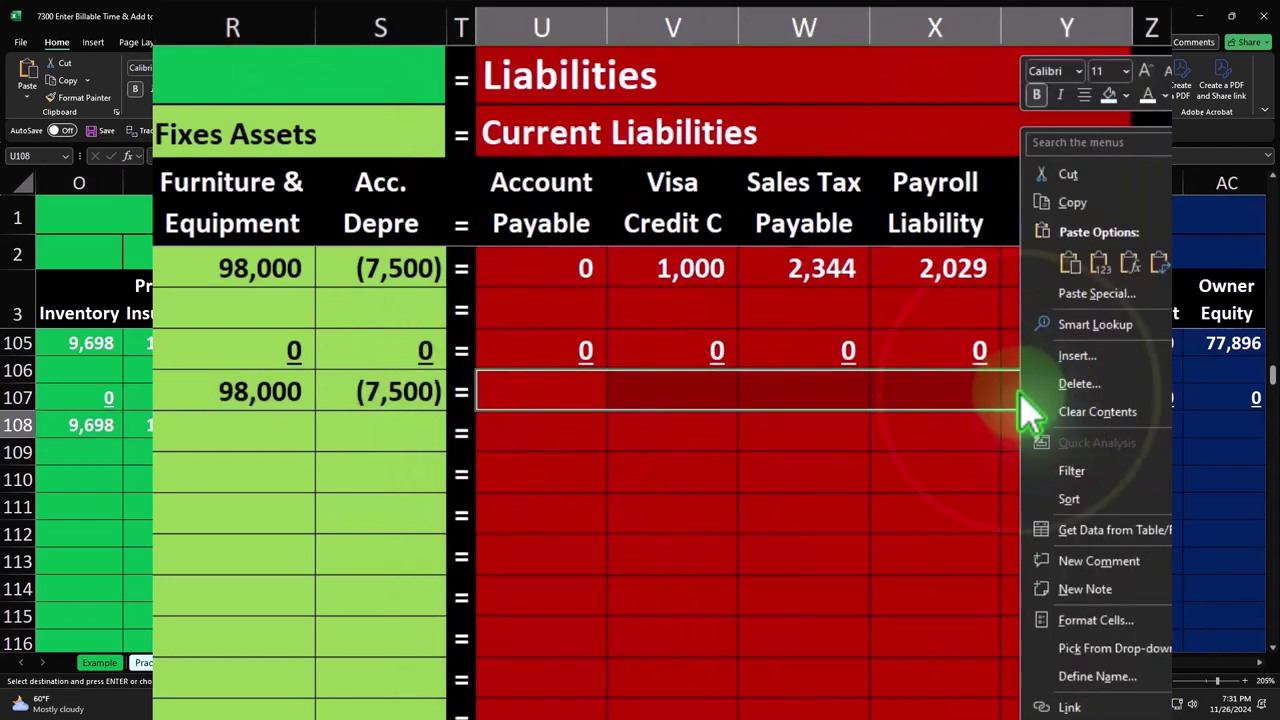
{"action": "left_click", "coordinate": [1069, 262]}
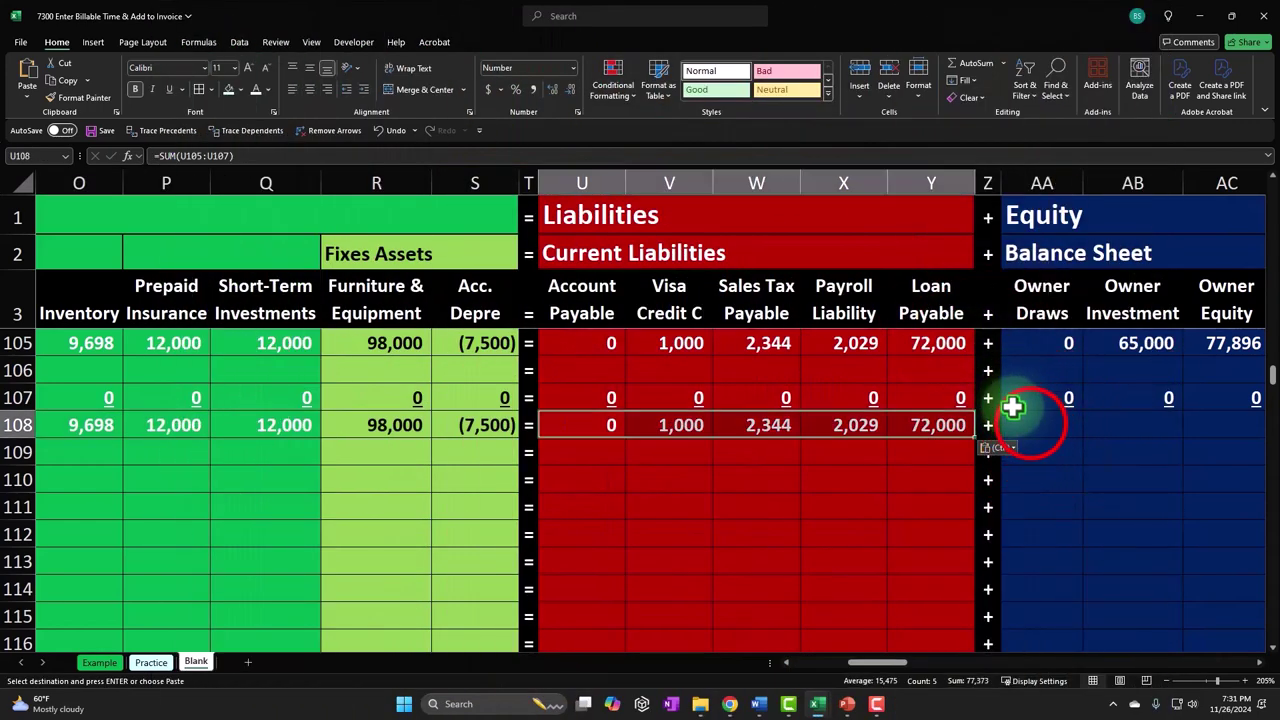
{"action": "left_click_drag", "start_coordinate": [1035, 425], "coordinate": [1182, 418]}
{"action": "right_click", "coordinate": [1181, 417]}
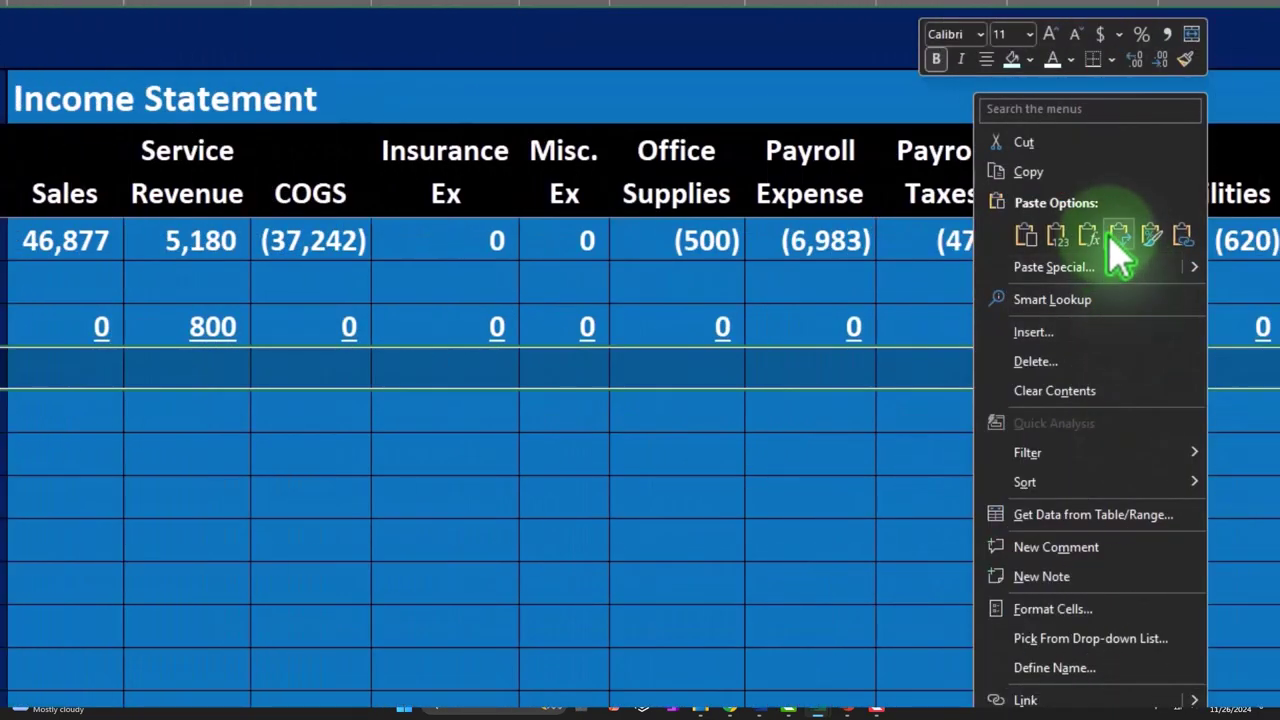
{"action": "left_click", "coordinate": [1088, 236]}
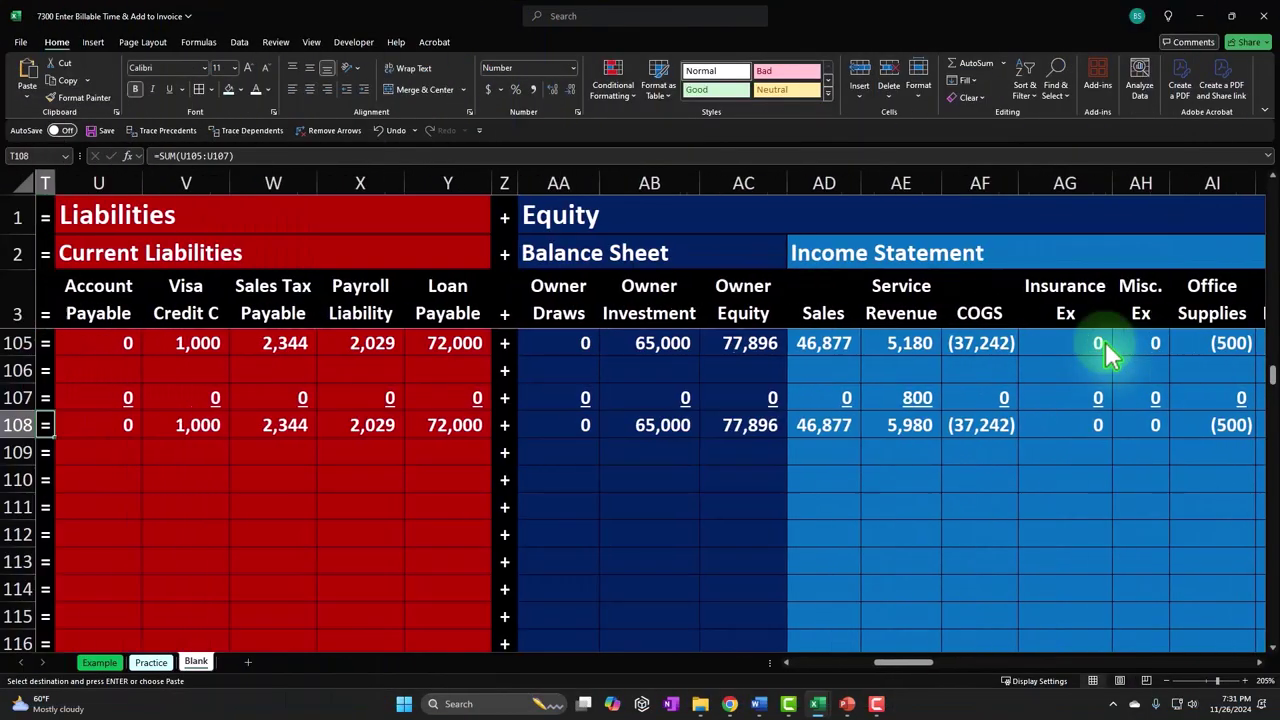
{"action": "scroll", "coordinate": [1105, 341], "scroll_direction": "left", "scroll_amount": 5}
Fill Balance row 108 with SUM totals: Assets 226,896, Liabilities 77,373, Equity 149,524.
{"action": "key", "text": "Home"}
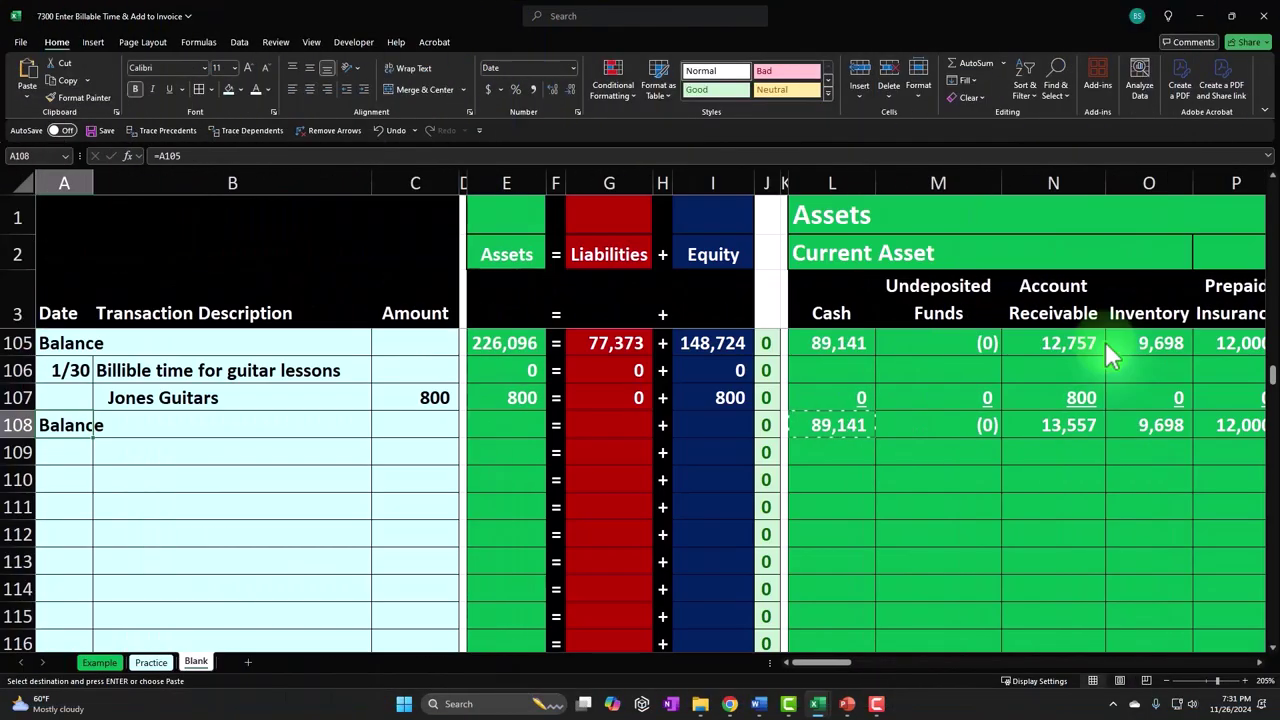
{"action": "left_click_drag", "start_coordinate": [484, 360], "coordinate": [517, 414]}
{"action": "key", "text": "Return"}
{"action": "left_click", "coordinate": [640, 357]}
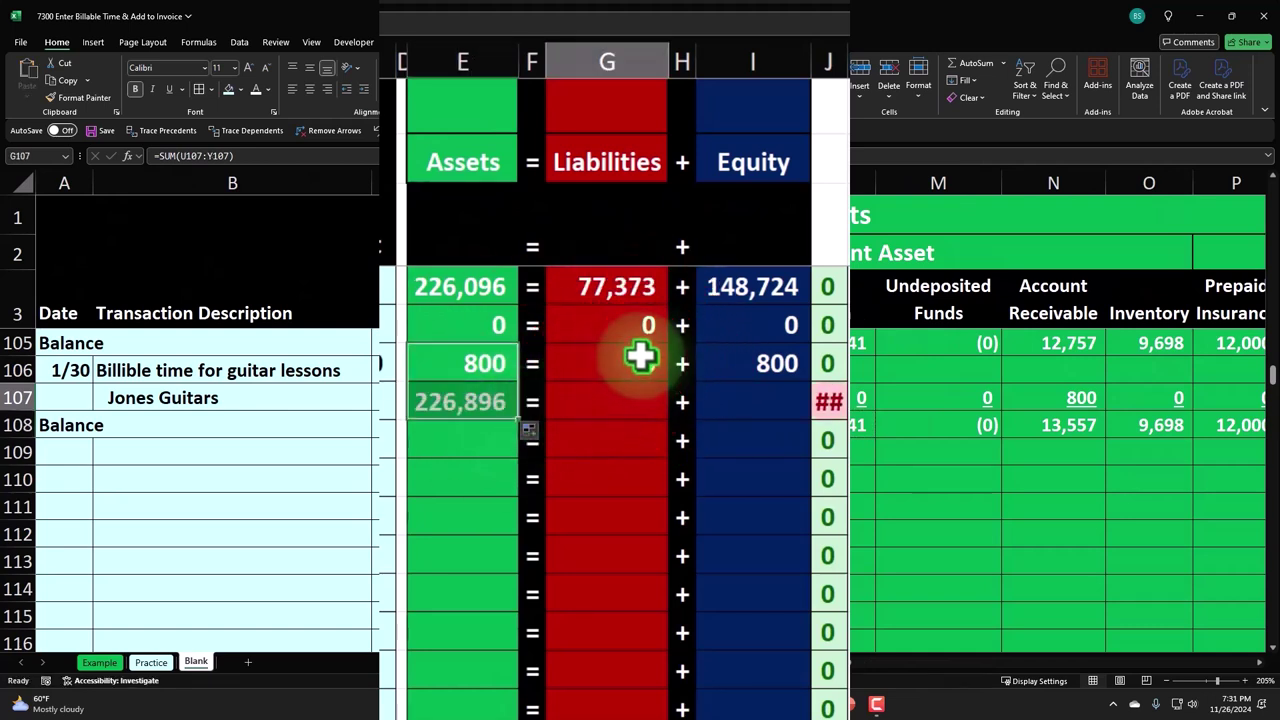
{"action": "left_click_drag", "start_coordinate": [670, 383], "coordinate": [663, 404]}
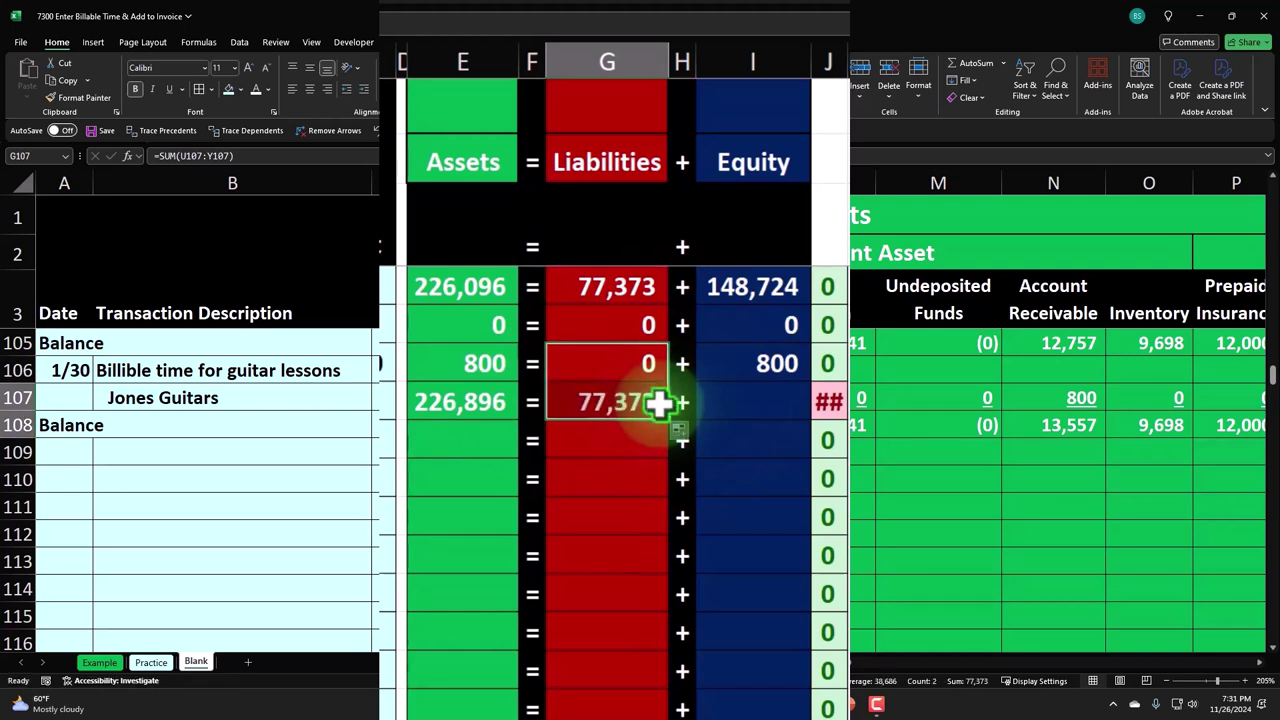
{"action": "left_click", "coordinate": [757, 360]}
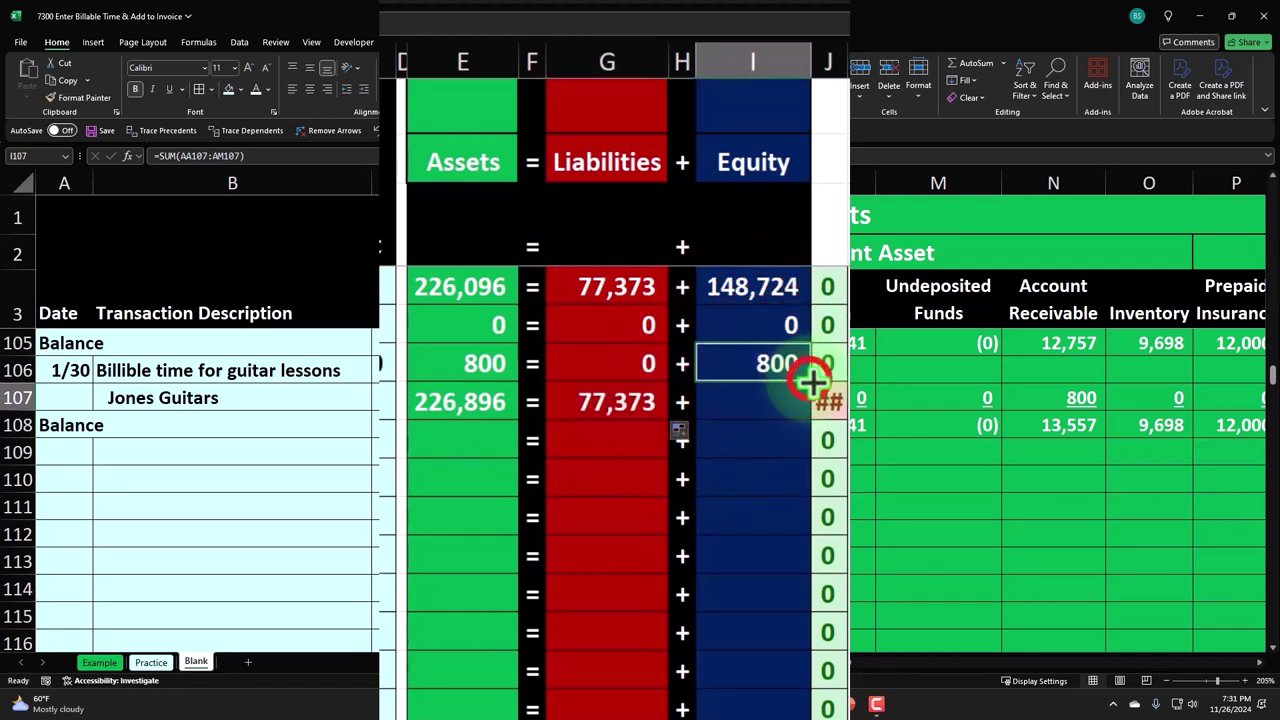
{"action": "left_click_drag", "start_coordinate": [820, 371], "coordinate": [820, 400]}
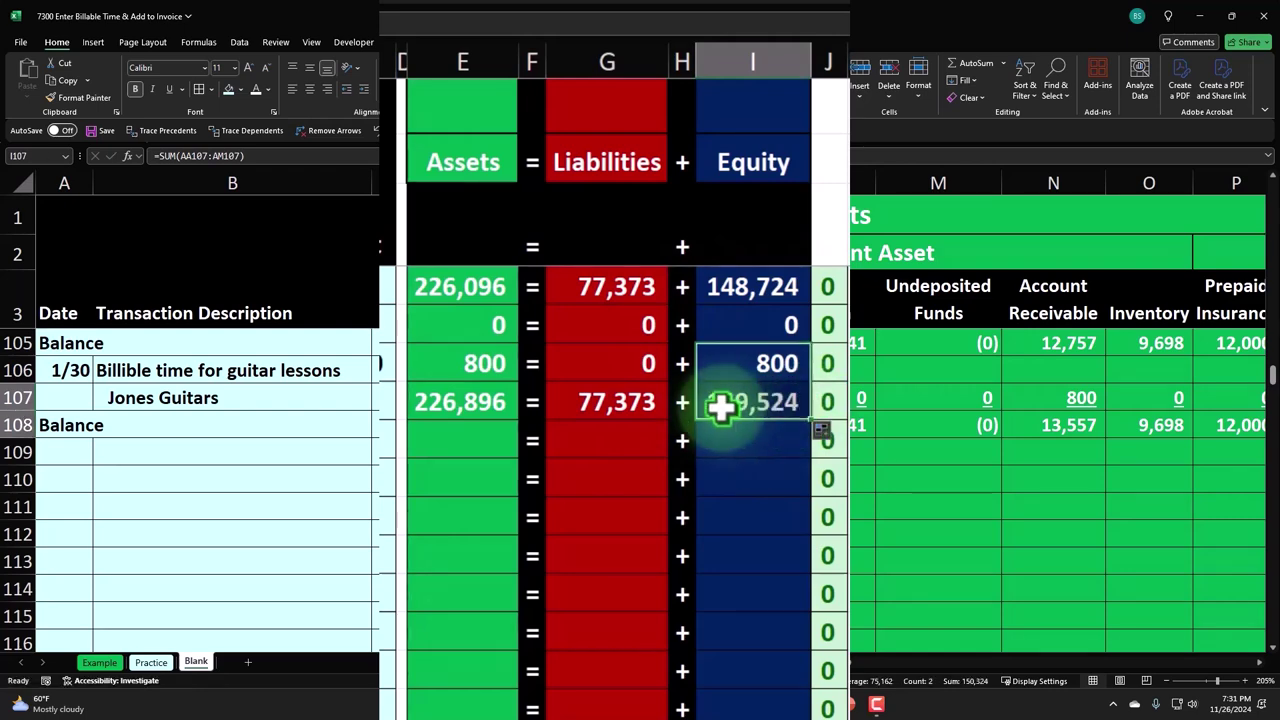
Underline the Jones entry's 800 amounts in E107, G107 and I107.
{"action": "left_click", "coordinate": [480, 366]}
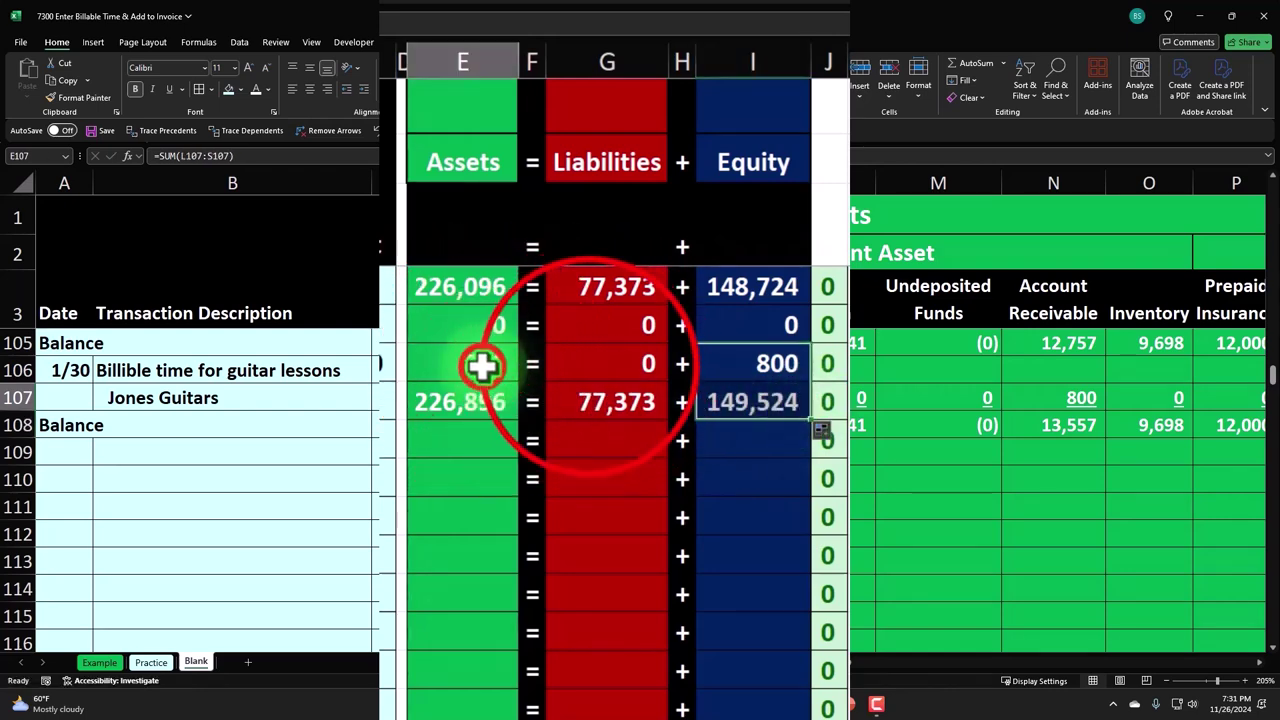
{"action": "left_click", "coordinate": [574, 366], "text": "ctrl"}
{"action": "left_click", "coordinate": [736, 364], "text": "ctrl"}
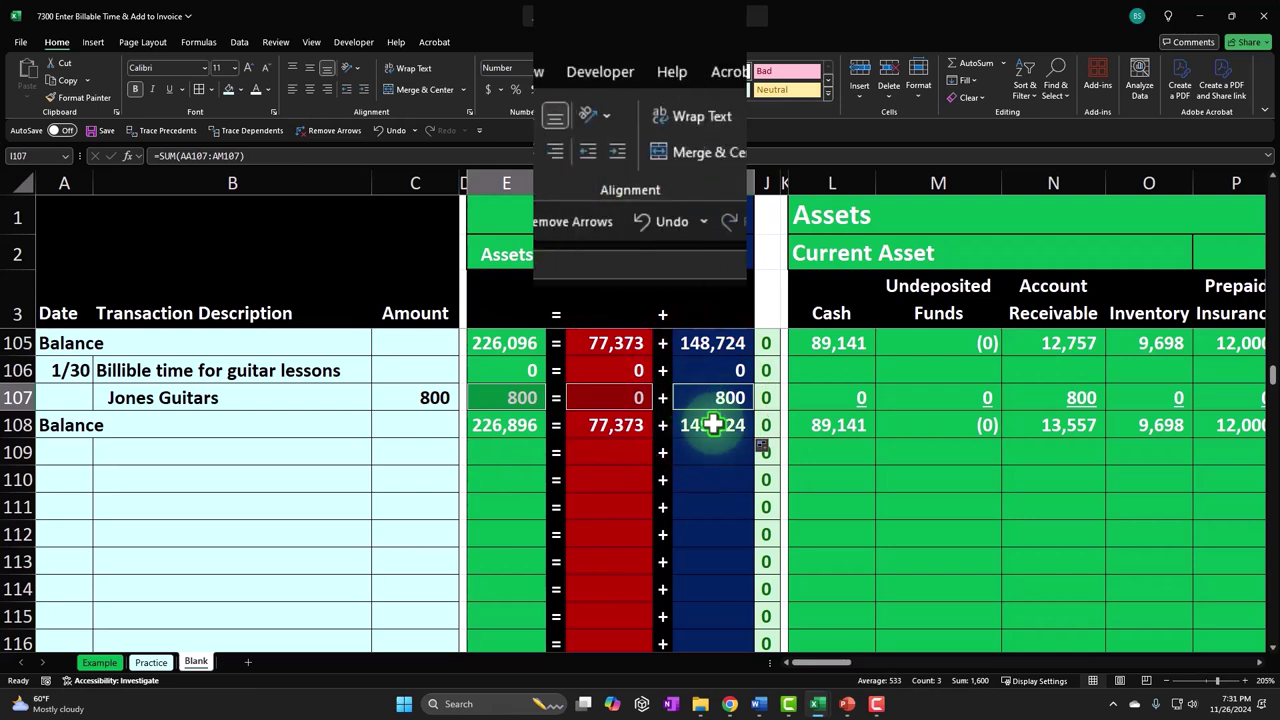
{"action": "left_click", "coordinate": [289, 153]}
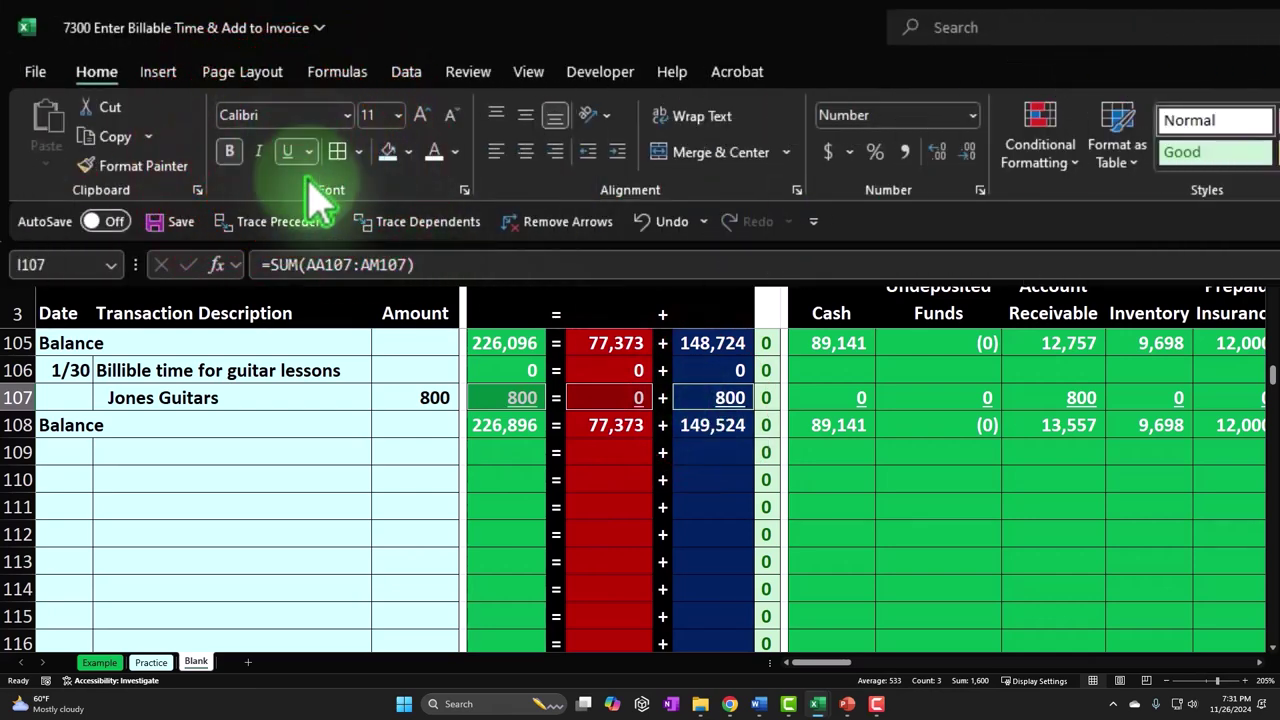
{"action": "left_click", "coordinate": [305, 403]}
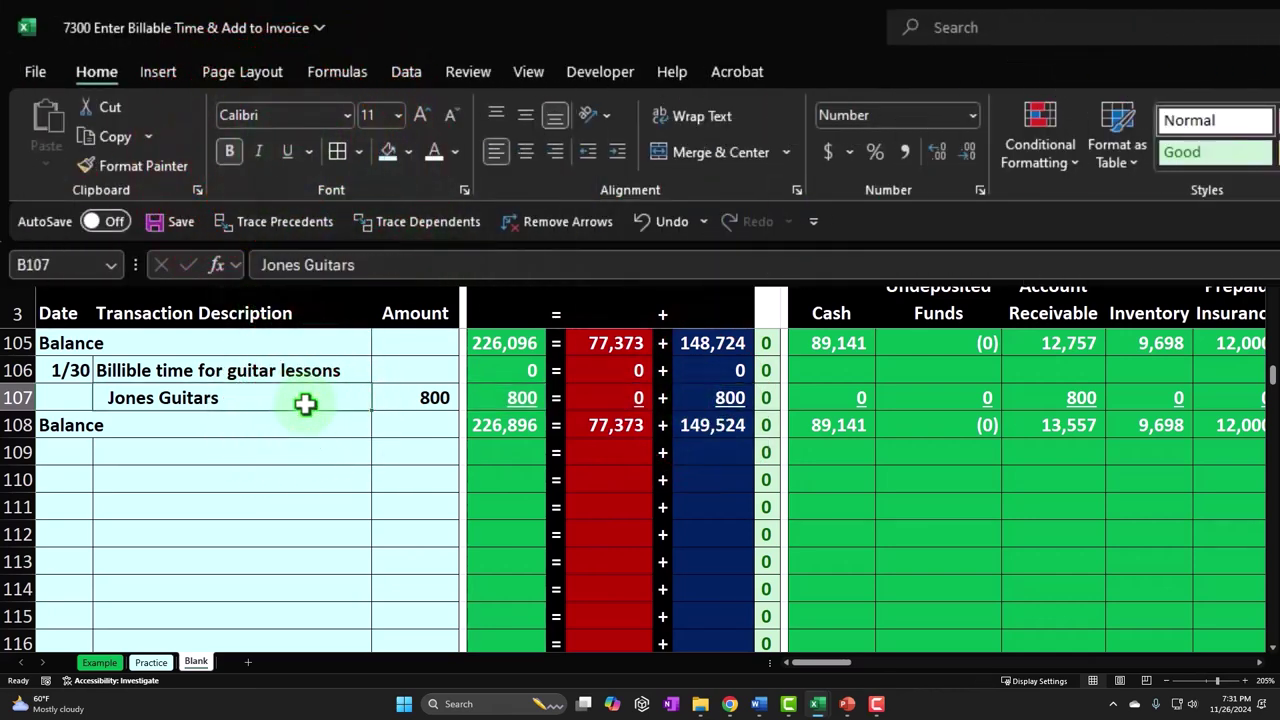